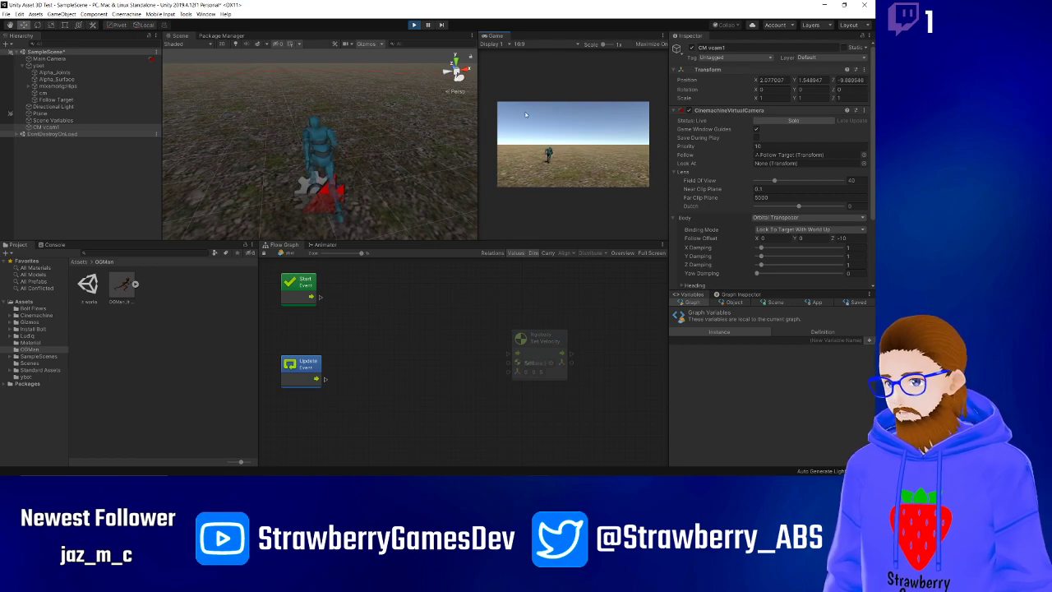
Set the virtual camera's body binding mode to Simple Follow With World Up and test it in play mode.
key(ctrl+p)
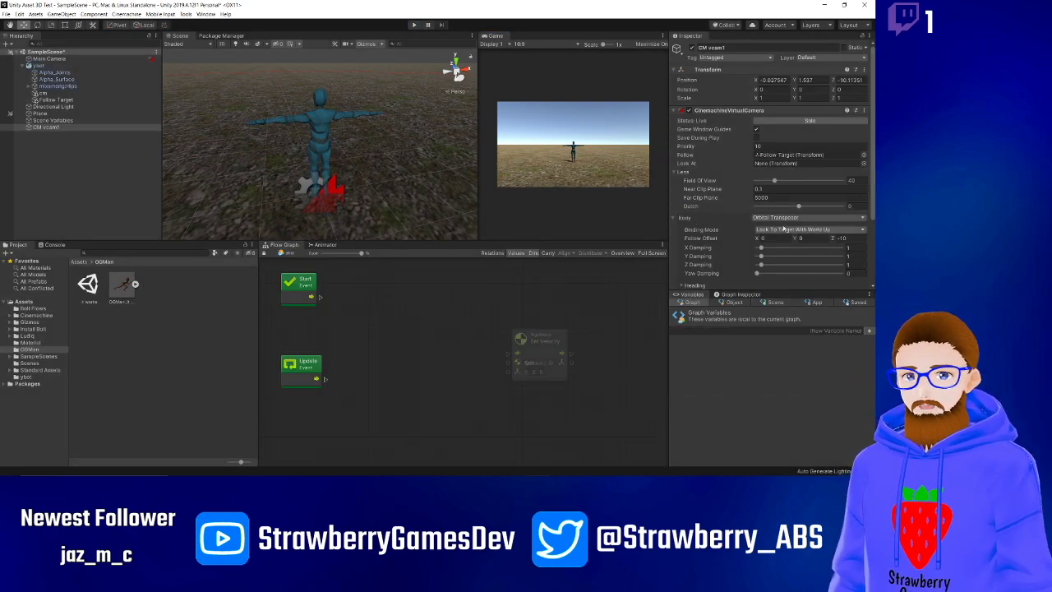
scroll(734, 193, down, 3)
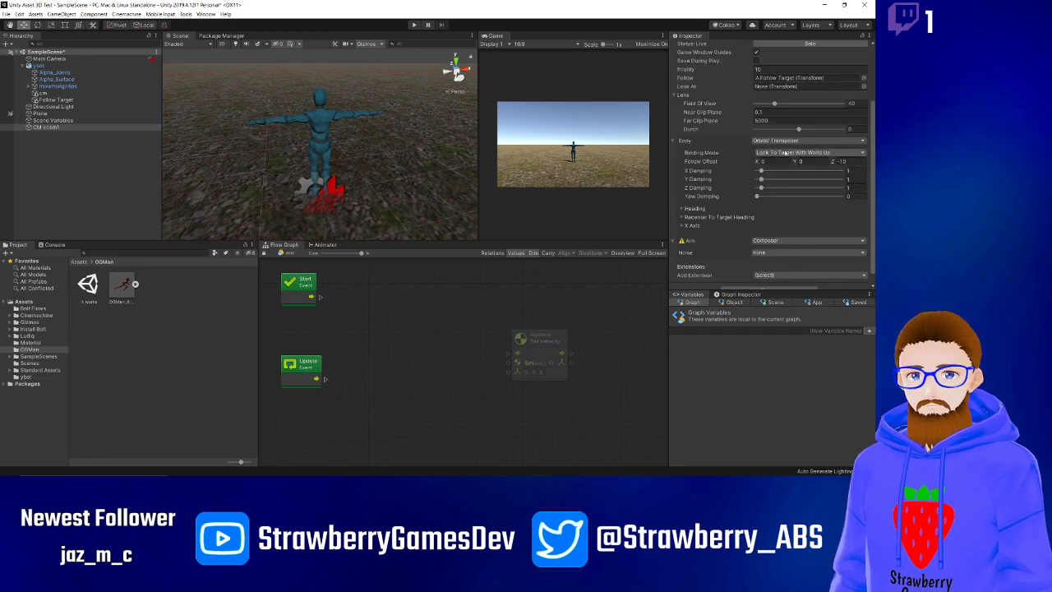
click(786, 153)
click(796, 202)
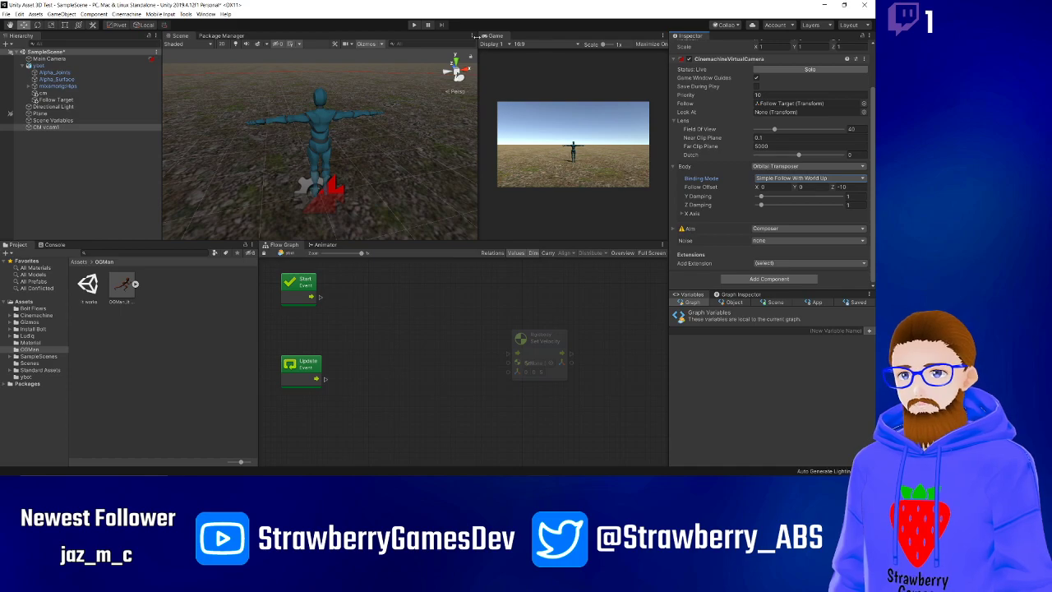
key(ctrl+p)
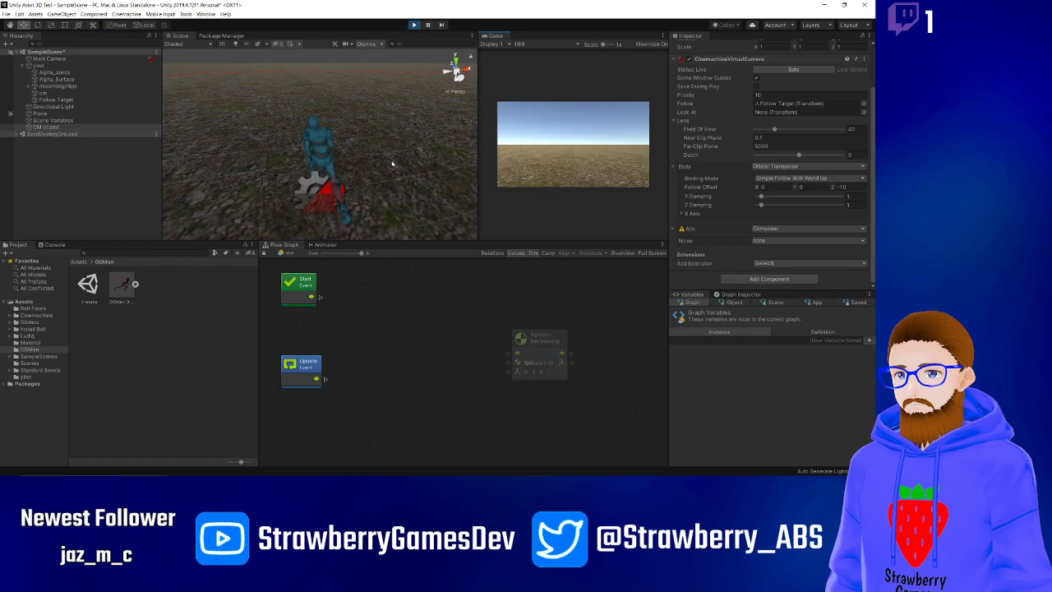
key(ctrl+p)
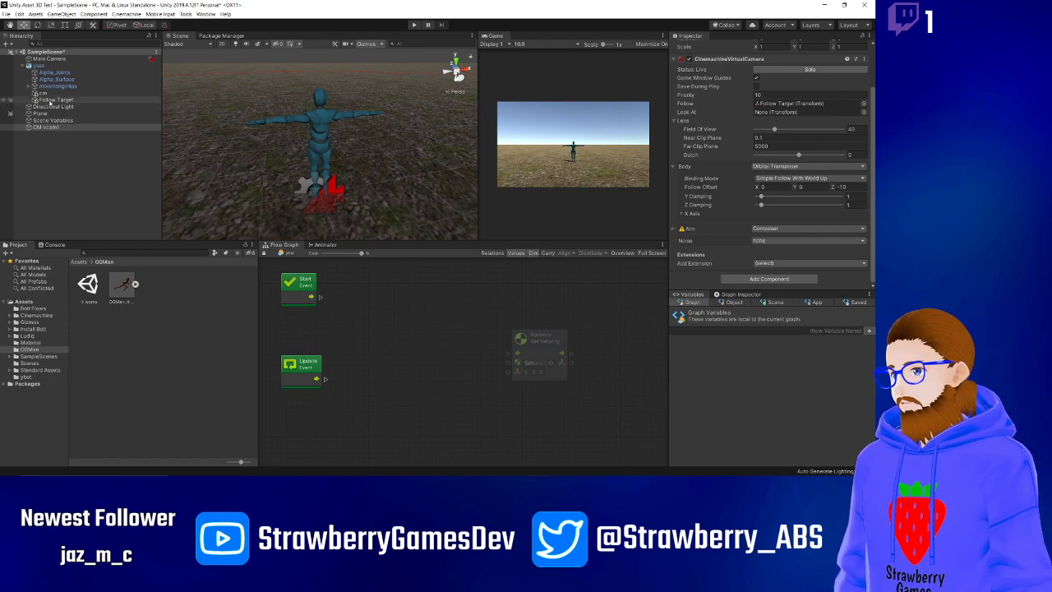
Assign Follow Target as the virtual camera's Look At target and test the aiming in play mode.
drag(571, 115, 764, 114)
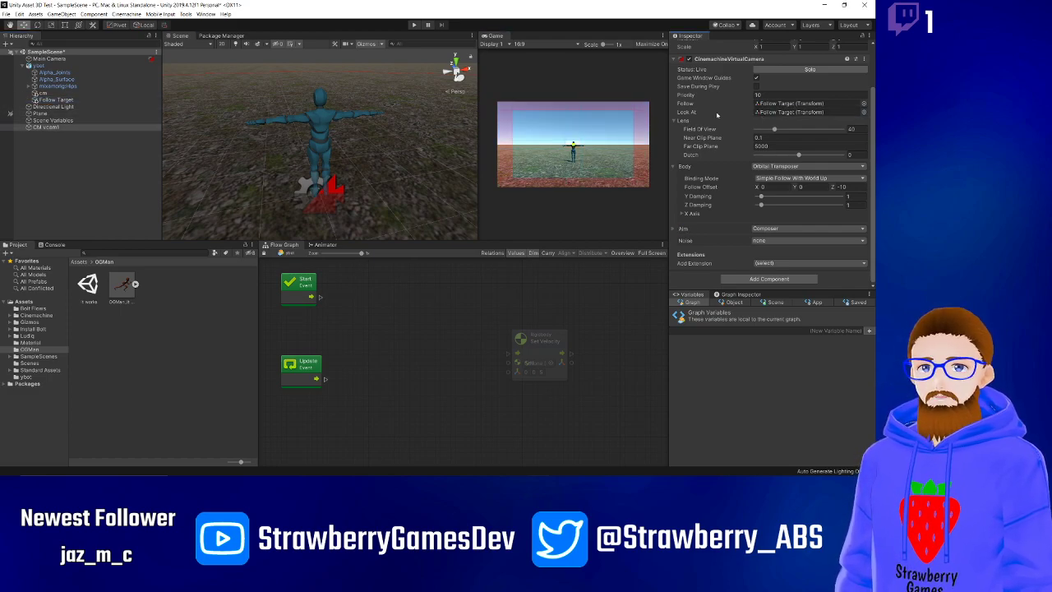
click(413, 25)
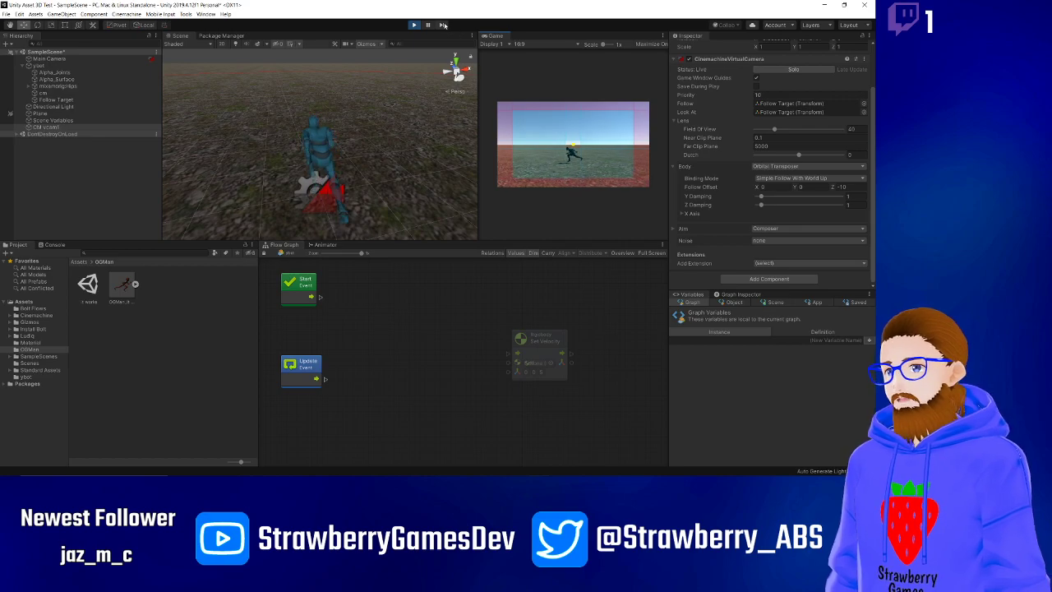
key(ctrl+p)
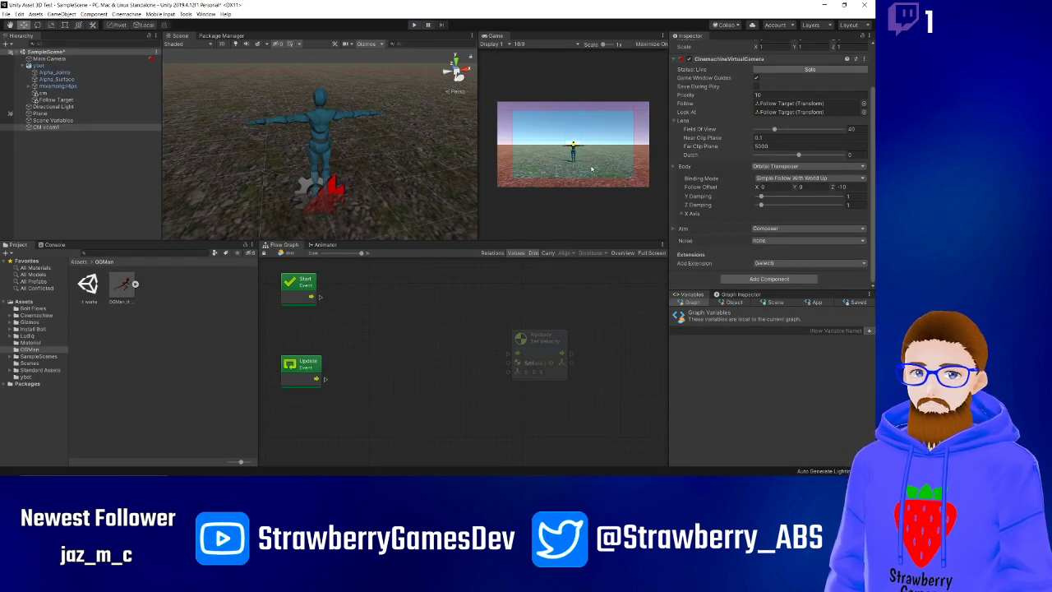
Widen the Game view and toggle the virtual camera's Solo mode on and off.
drag(479, 193, 344, 193)
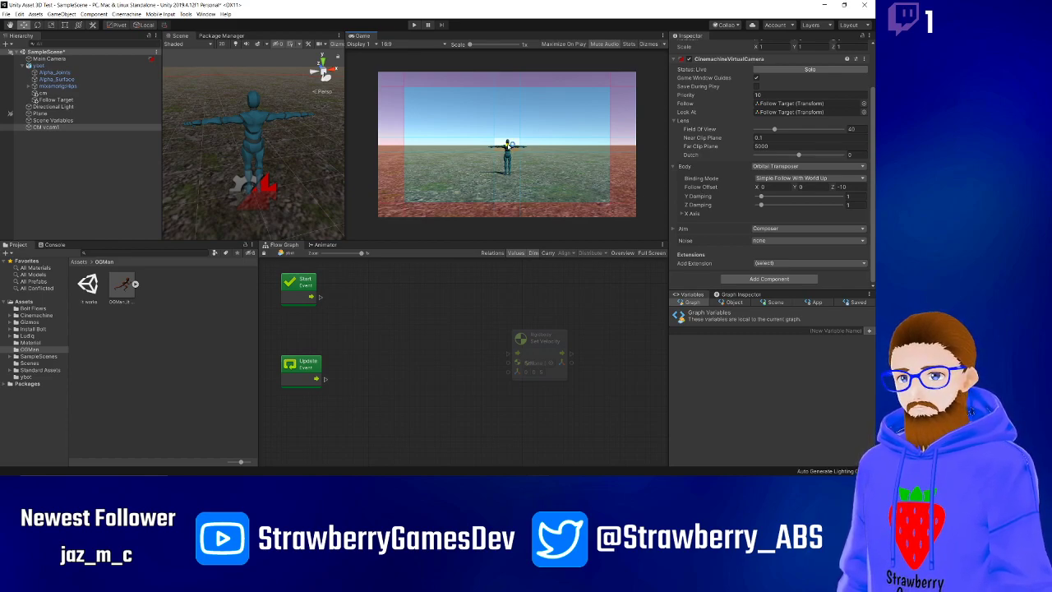
click(763, 70)
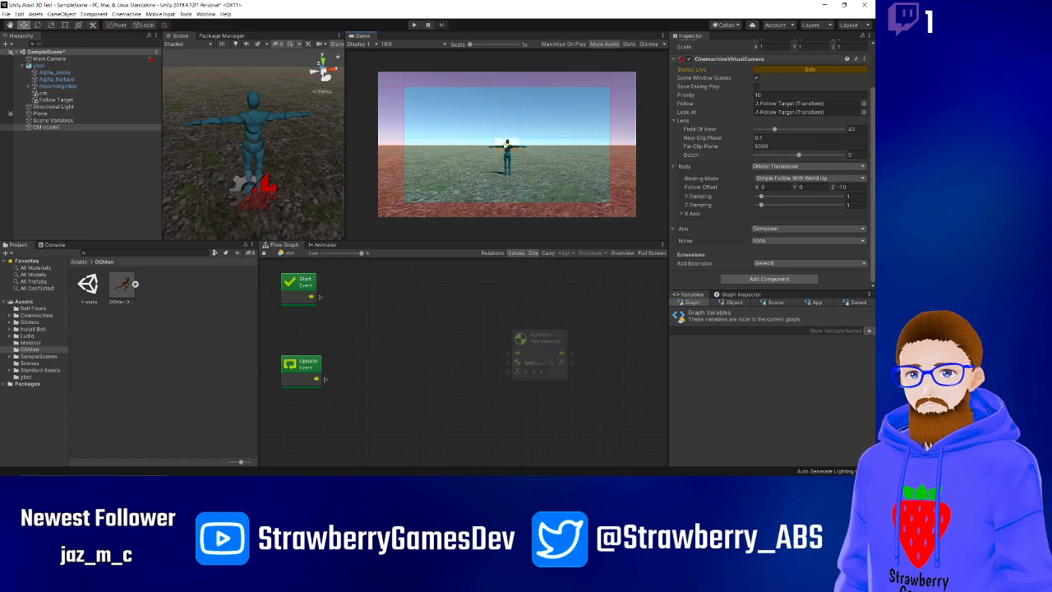
click(759, 70)
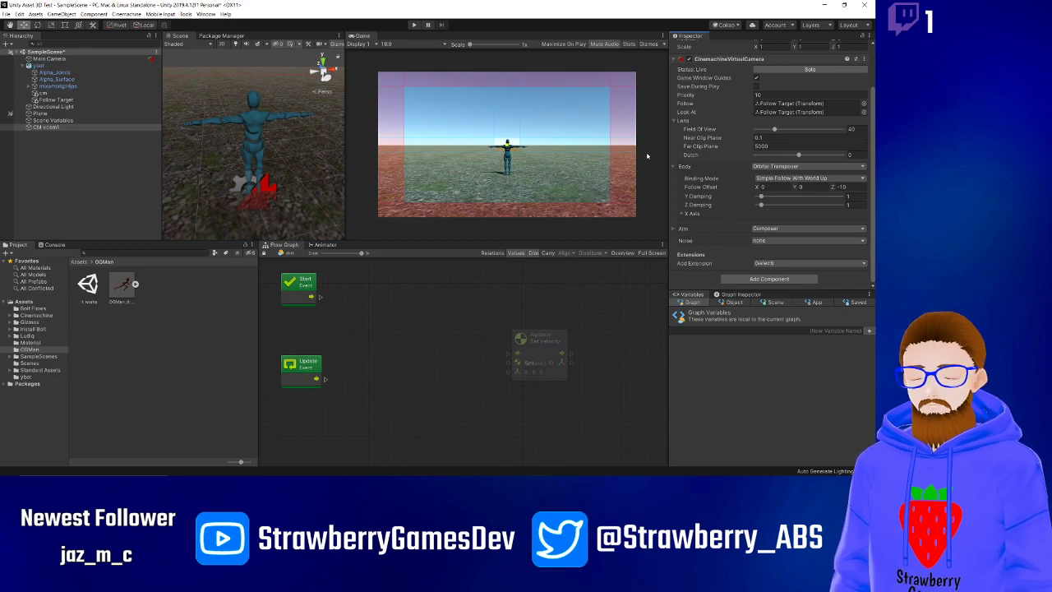
Reduce the virtual camera's Field of View to 26.9, and try a Dutch tilt and undo it.
mouse_move(774, 129)
mouse_down()
mouse_move(755, 130)
mouse_move(773, 129)
mouse_move(756, 130)
mouse_move(768, 136)
mouse_up()
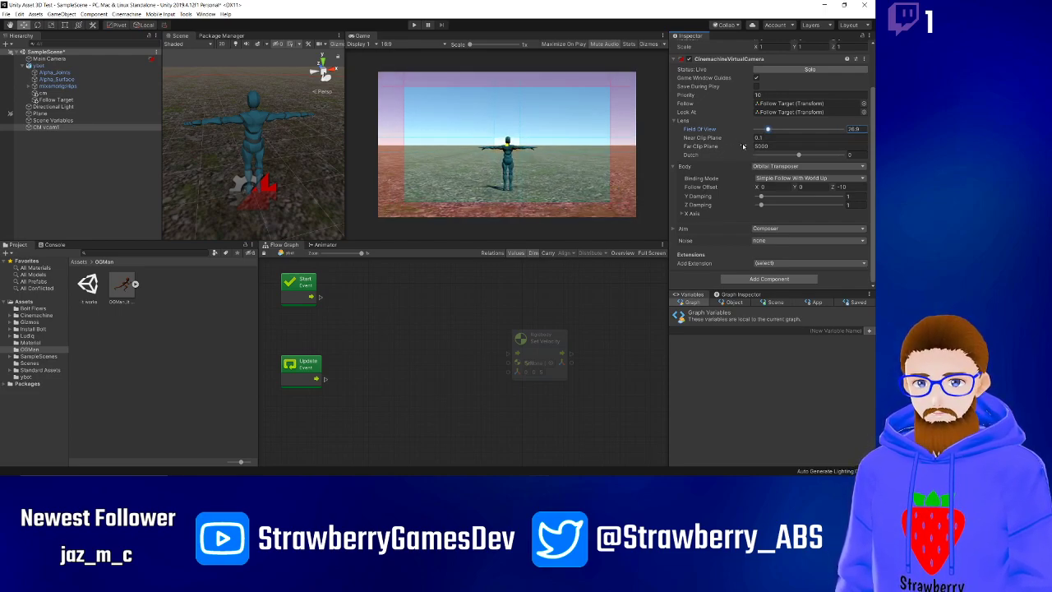
drag(797, 155, 789, 155)
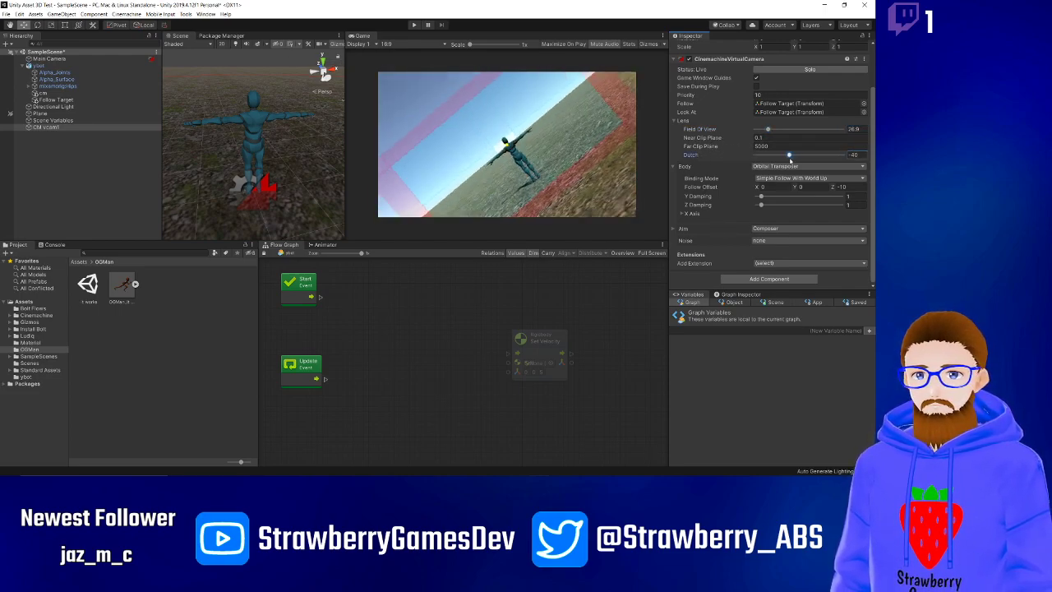
key(ctrl+z)
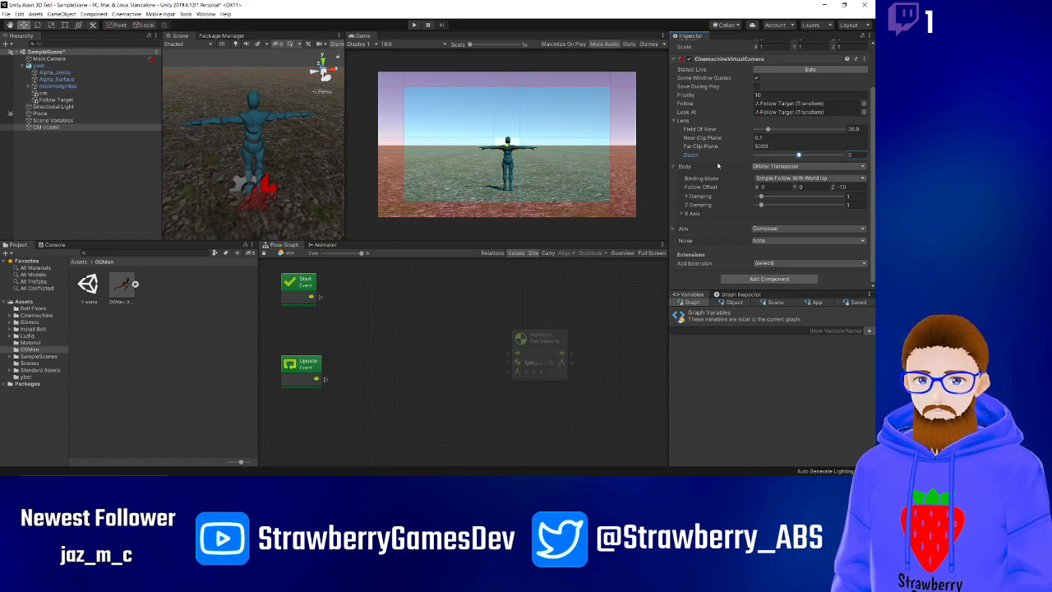
Try shifting the virtual camera's Z position and shortening its Far Clip Plane, and restore the clip plane to 5000.
scroll(717, 164, up, 3)
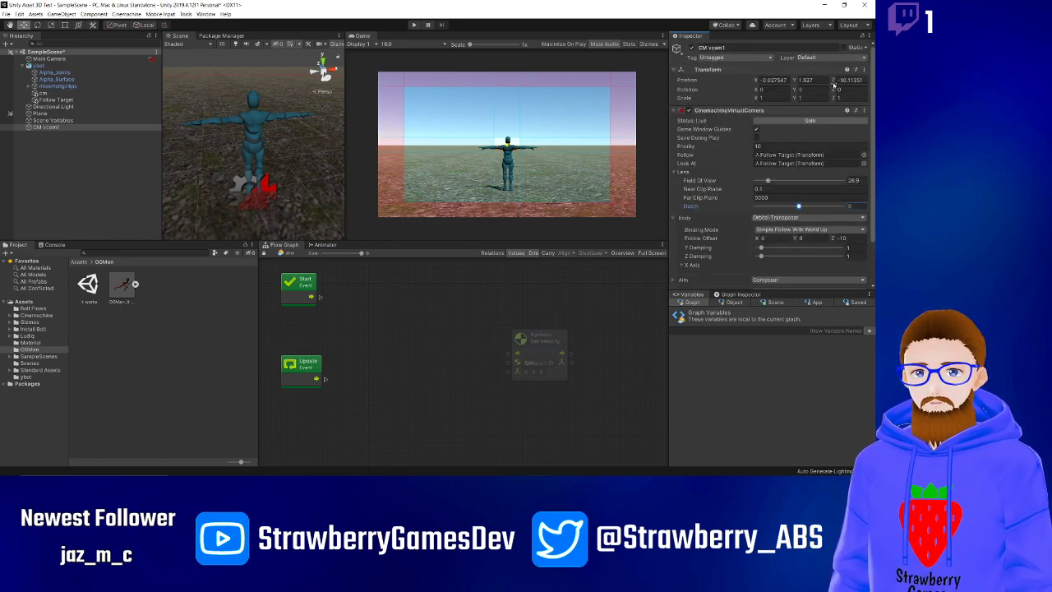
drag(834, 81, 829, 82)
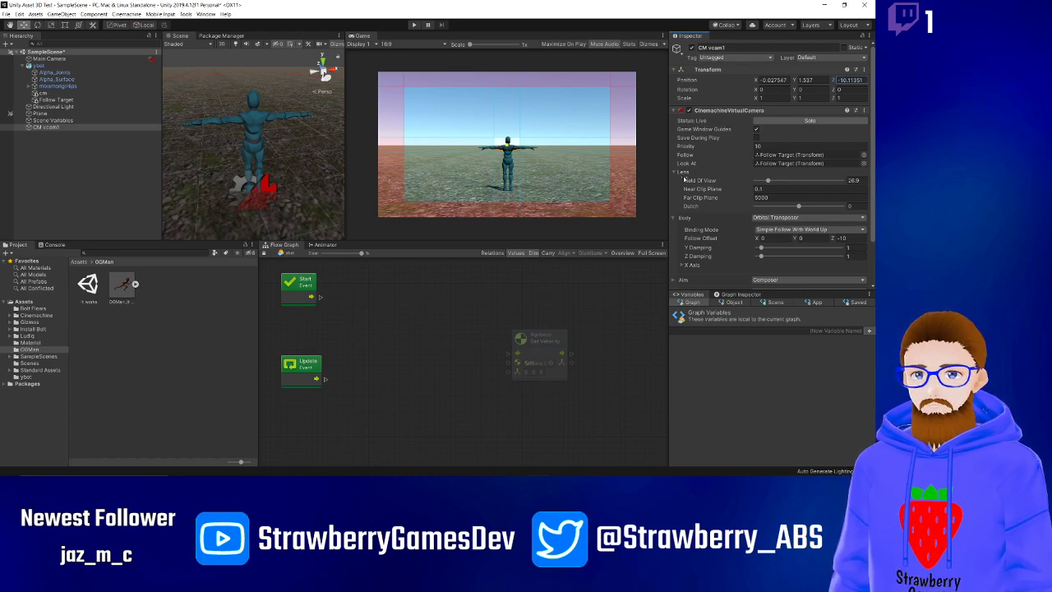
drag(715, 192, 664, 199)
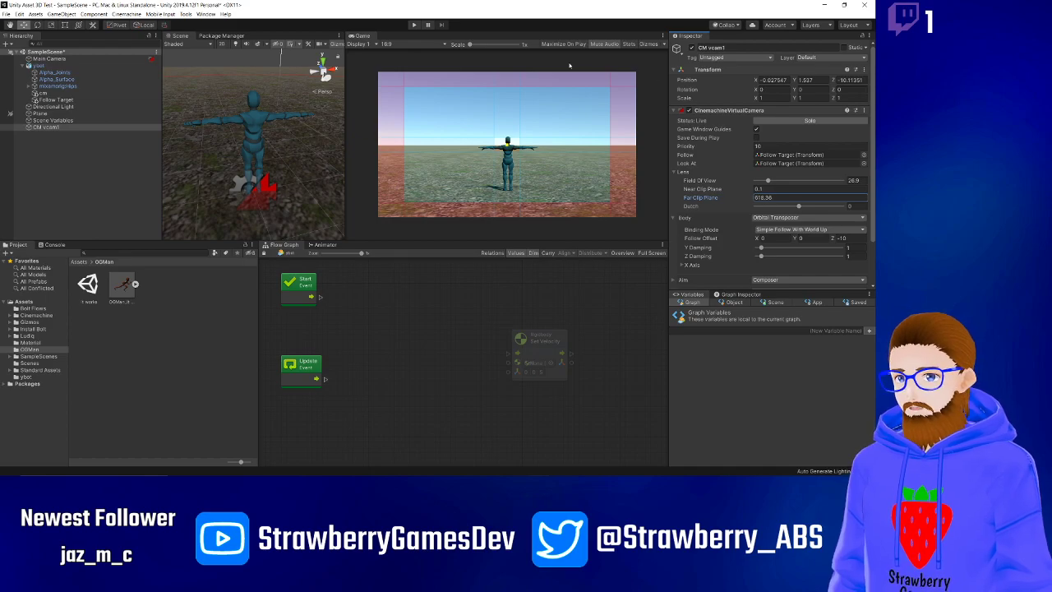
drag(569, 66, 332, 116)
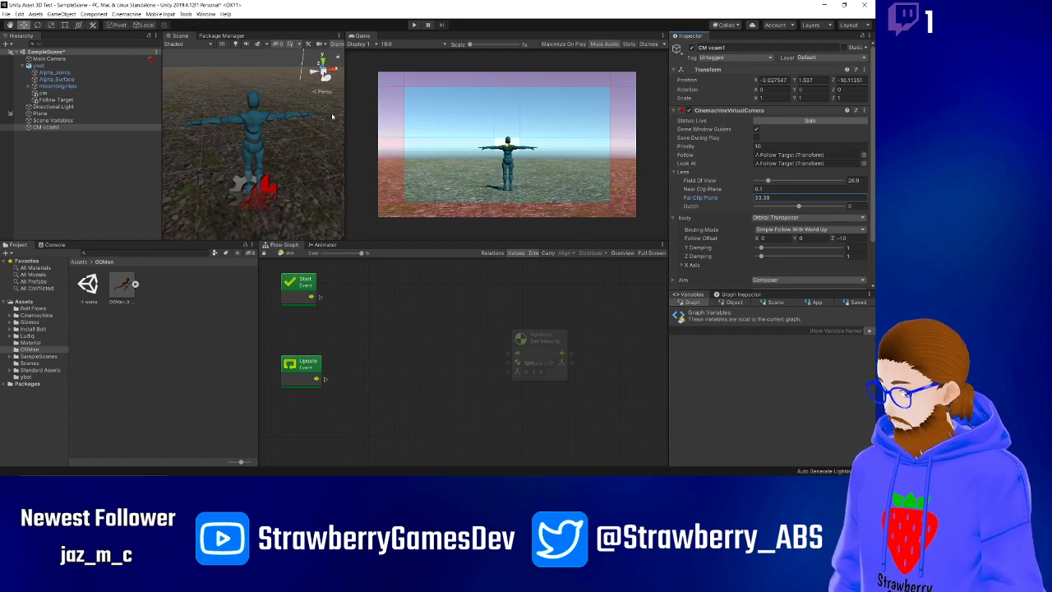
text(5000)
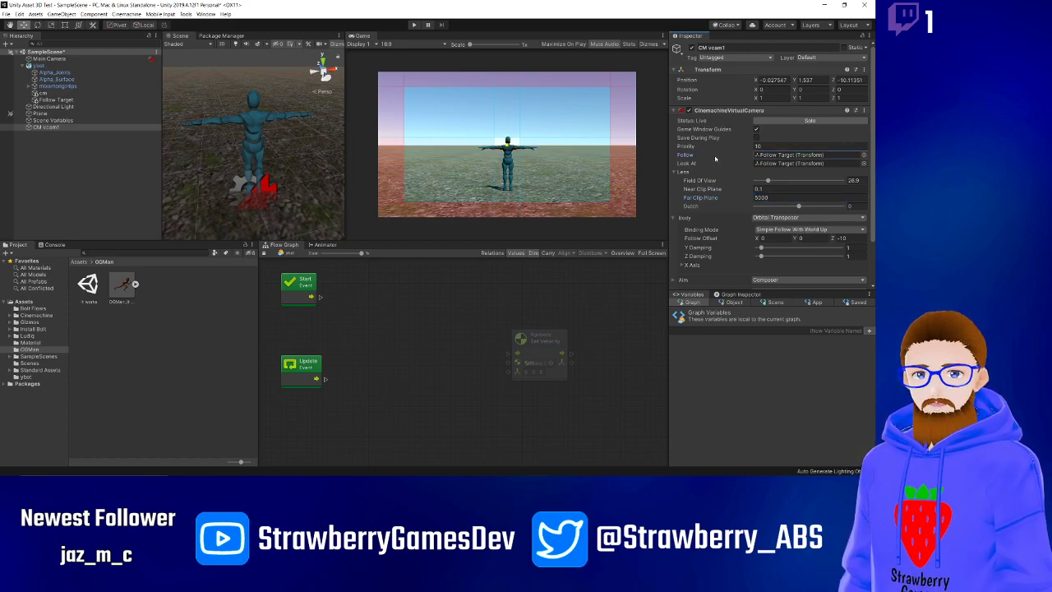
Try adjusting the virtual camera's X transform value and undo the change.
click(686, 146)
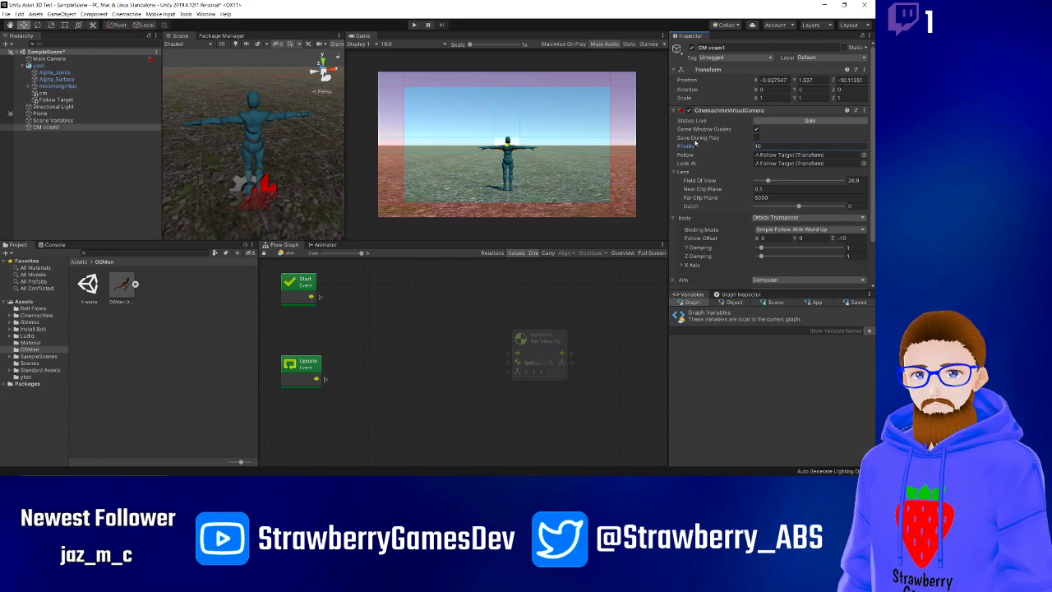
click(680, 101)
mouse_move(756, 98)
mouse_down()
mouse_move(769, 101)
mouse_move(737, 102)
mouse_up()
key(ctrl+z)
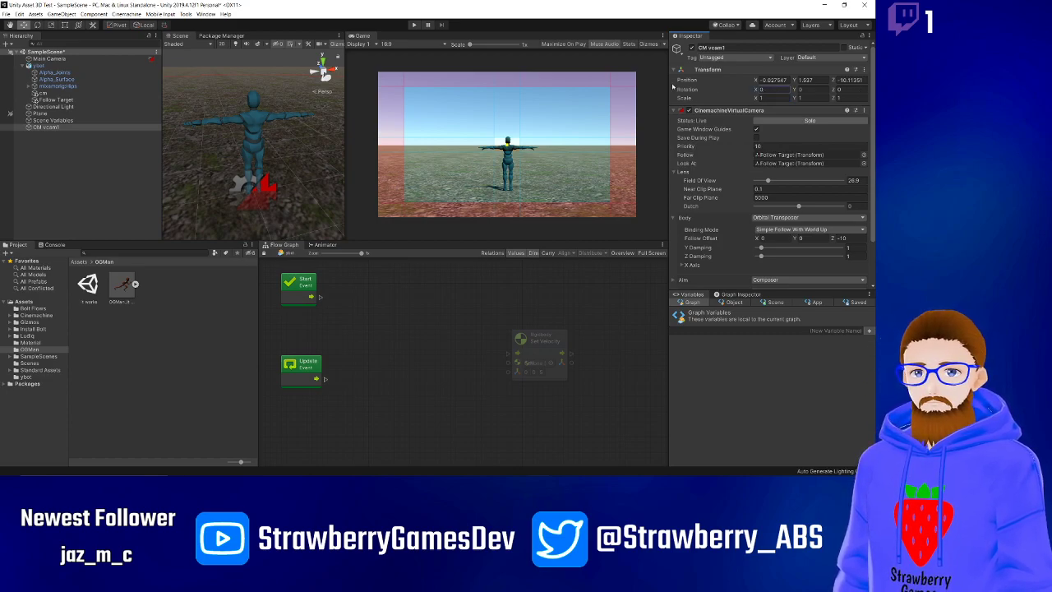
Examine the virtual camera's X Axis and Aim settings, including lookahead, damping, dead zone and soft zone.
scroll(721, 261, down, 2)
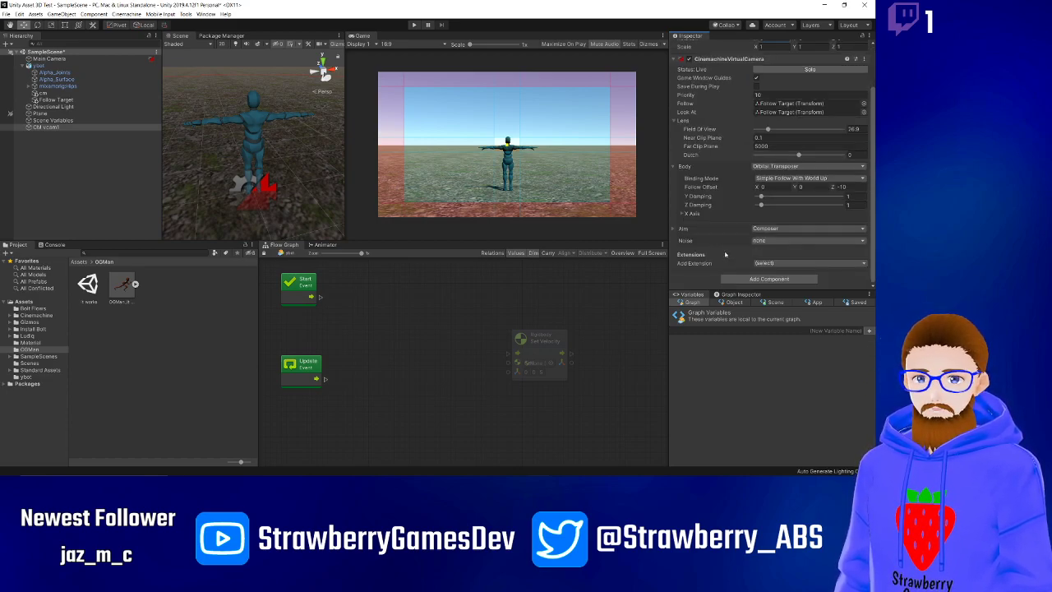
click(683, 214)
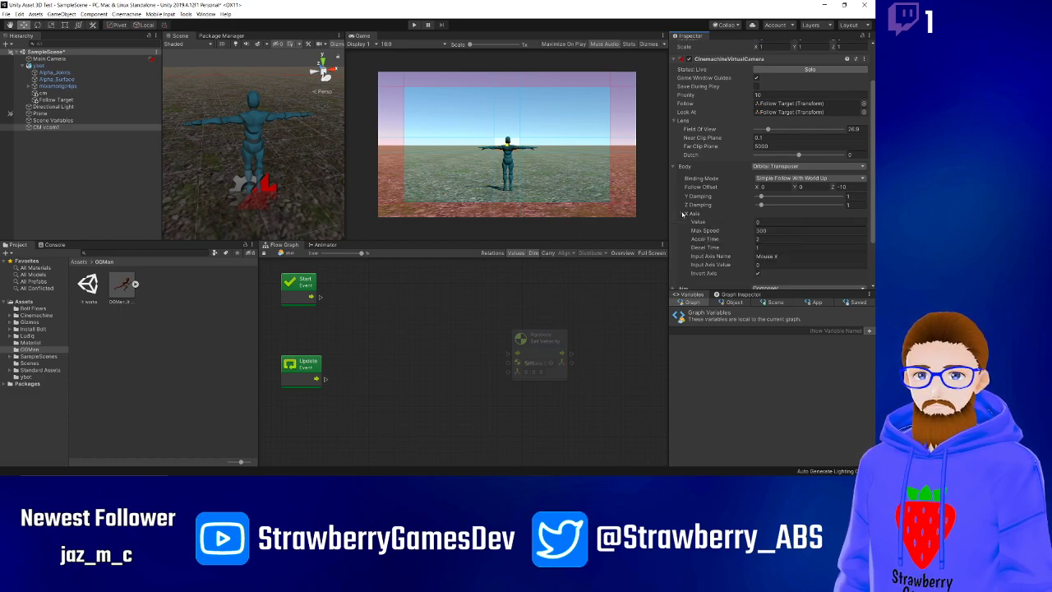
click(683, 214)
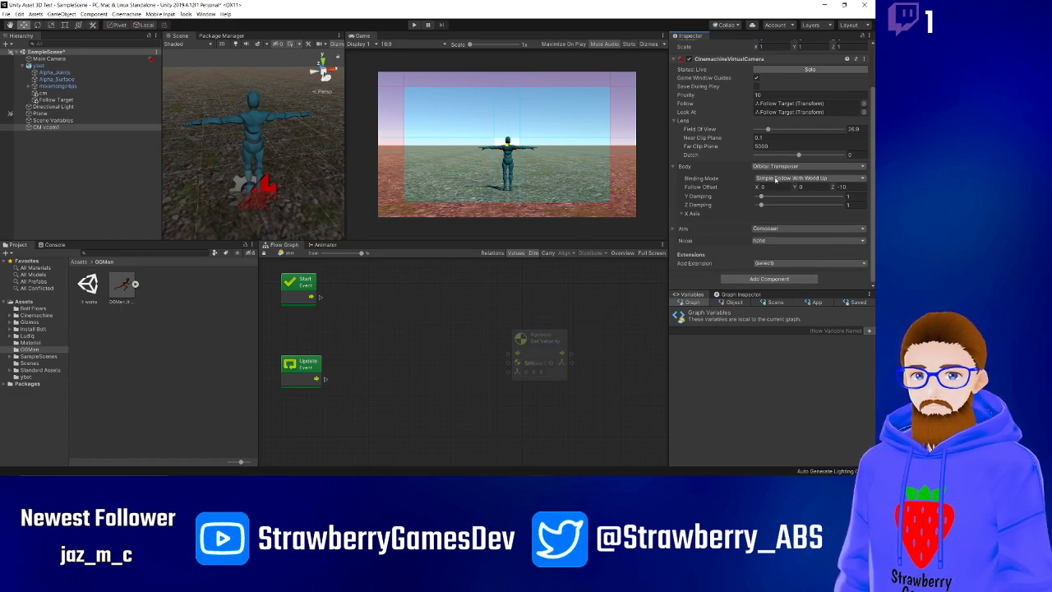
click(673, 229)
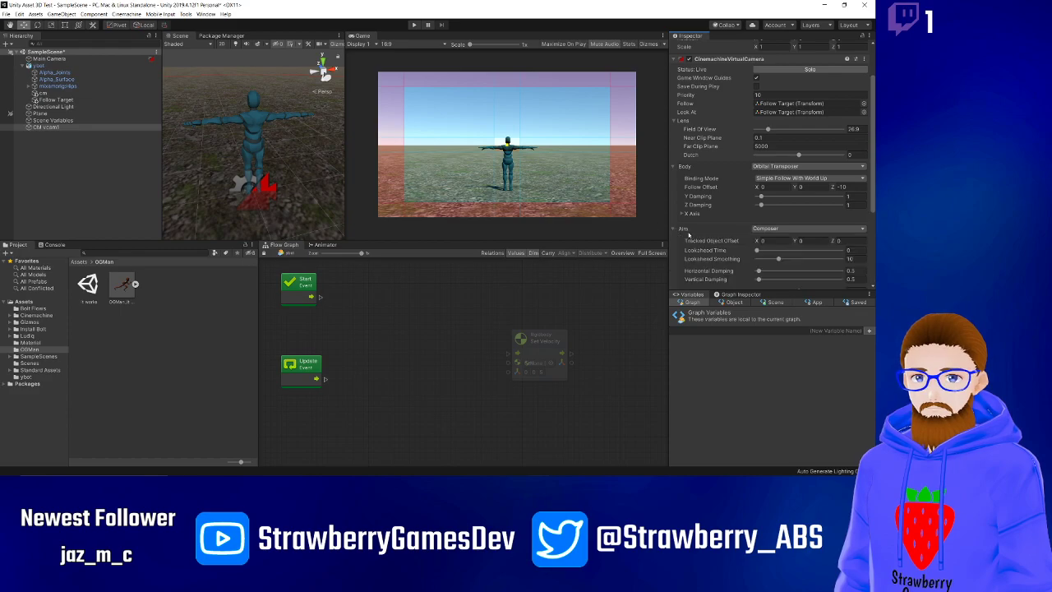
scroll(718, 199, down, 5)
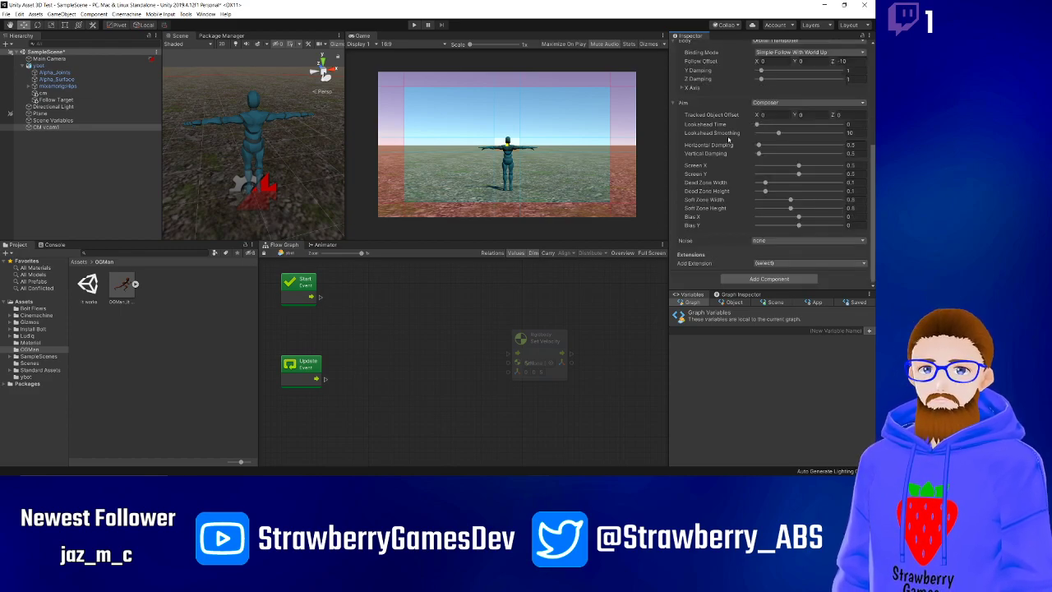
mouse_move(756, 125)
mouse_down()
mouse_move(769, 126)
mouse_move(751, 129)
mouse_up()
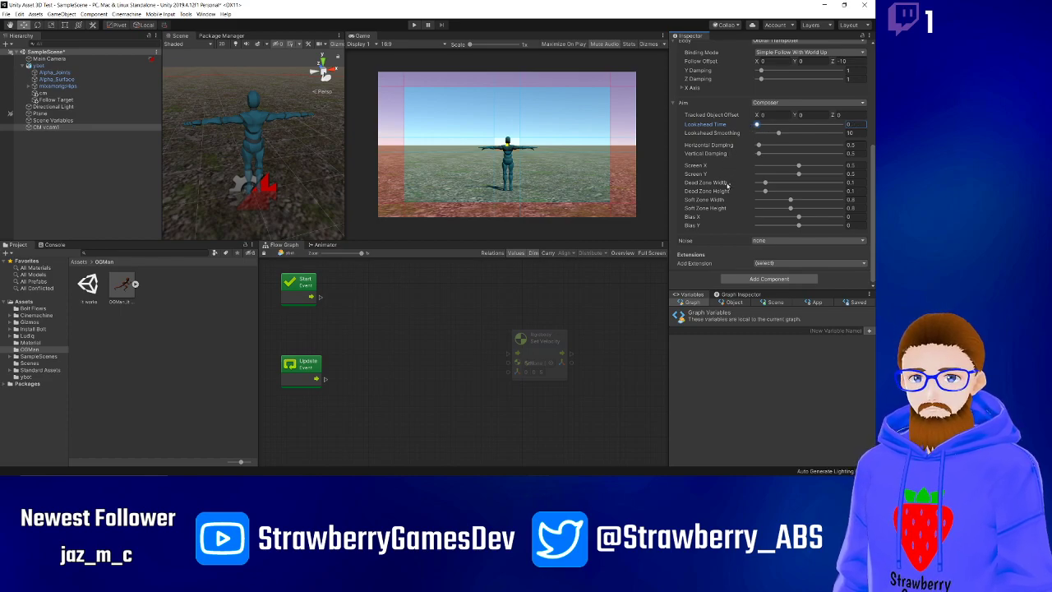
scroll(725, 251, up, 3)
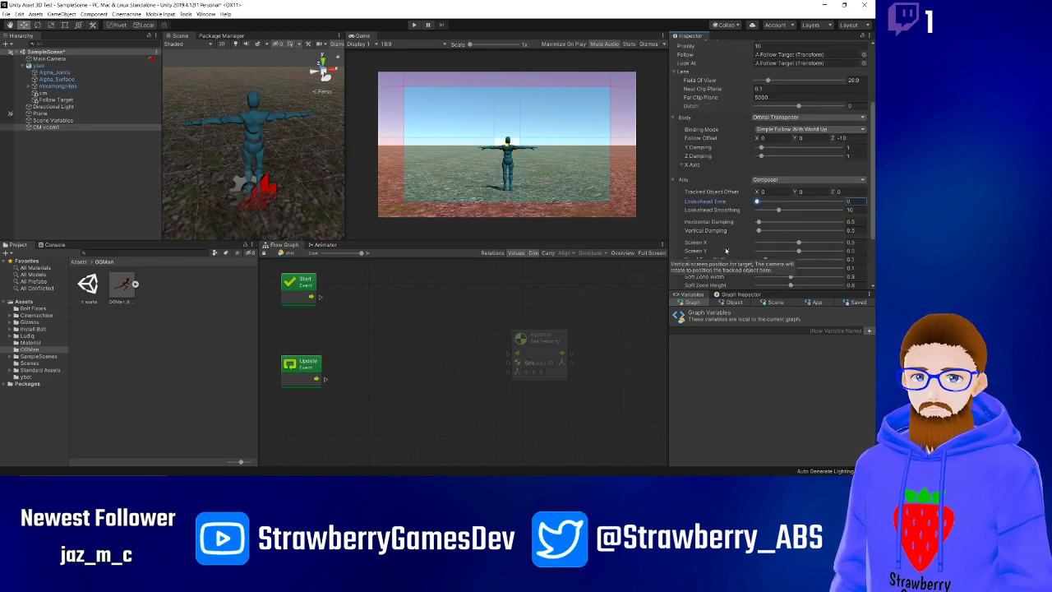
scroll(723, 238, up, 3)
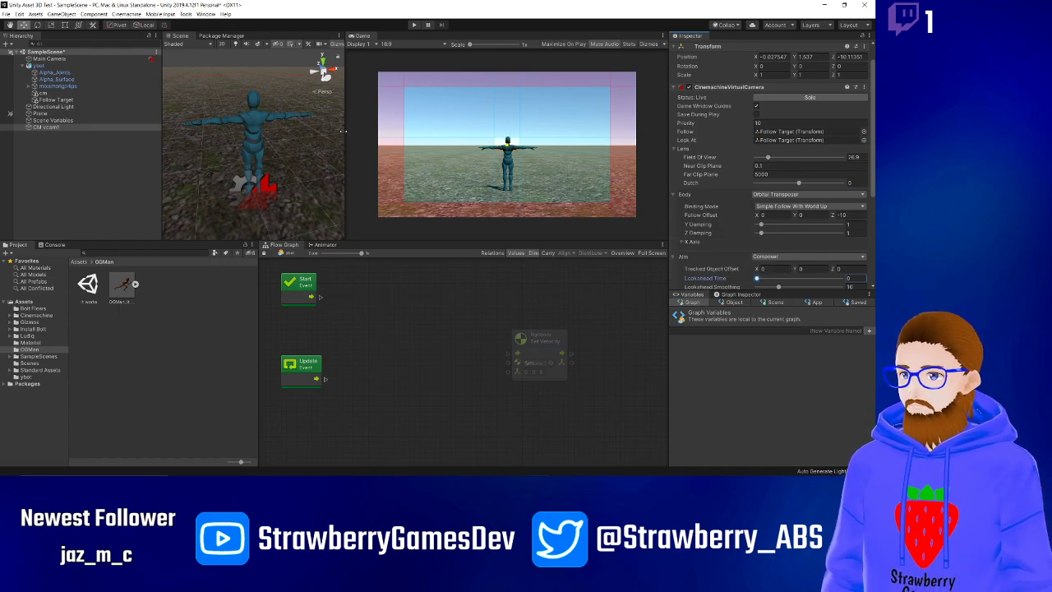
Frame CM vcam1 in the Scene view and move it closer behind the character, to a Z position of about -5.8.
drag(344, 131, 467, 134)
click(48, 160)
double_click(69, 128)
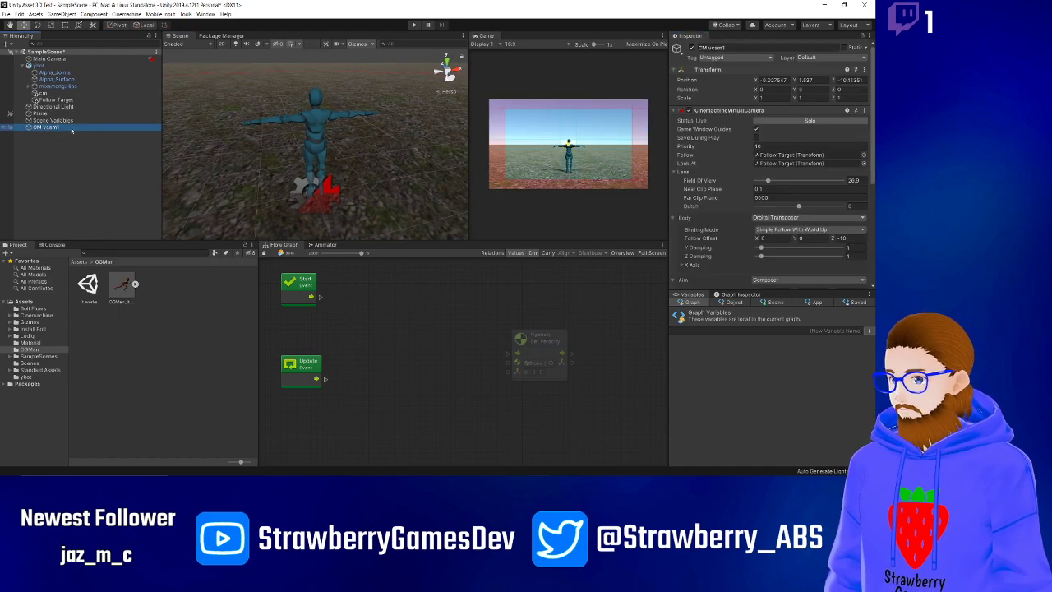
scroll(272, 146, up, 8)
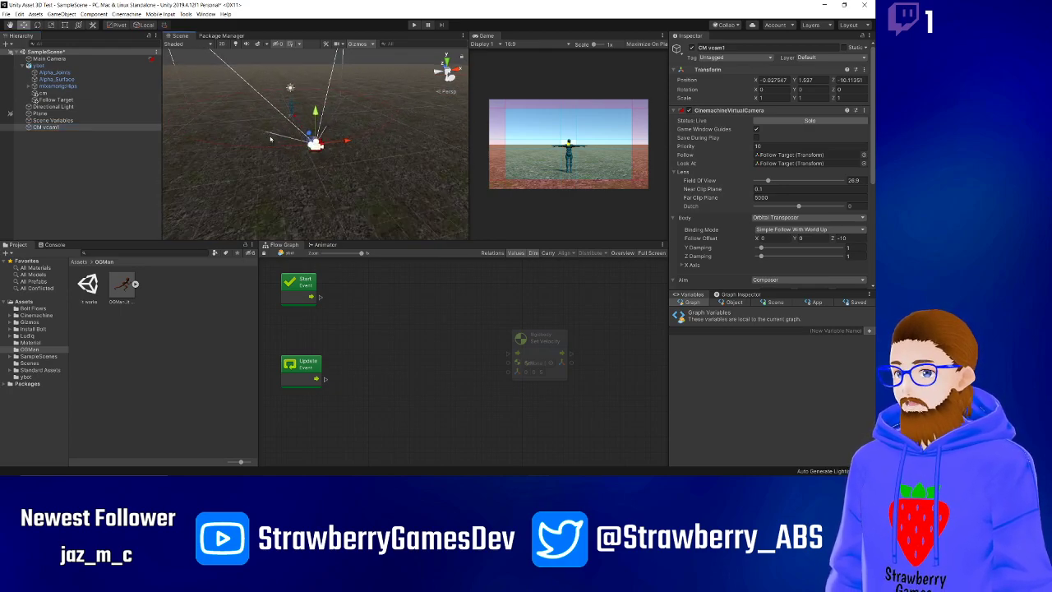
alt+drag(279, 151, 192, 144)
alt+drag(337, 141, 435, 126)
drag(286, 144, 320, 154)
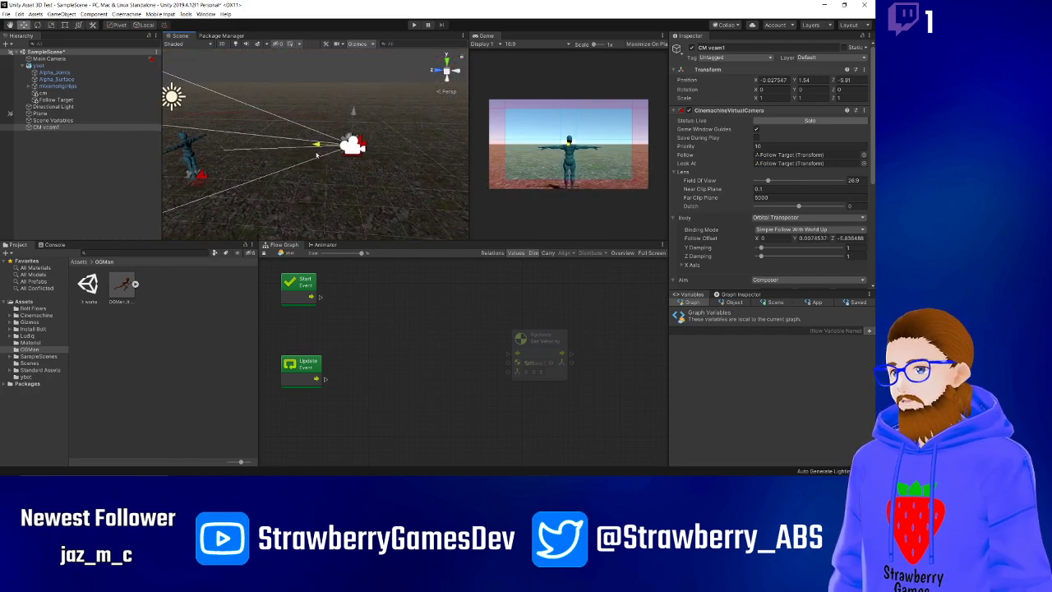
Raise the virtual camera to a Y position of about 2.79 and reselect it to check the Game view framing.
drag(347, 116, 367, 83)
alt+drag(322, 149, 307, 190)
click(310, 173)
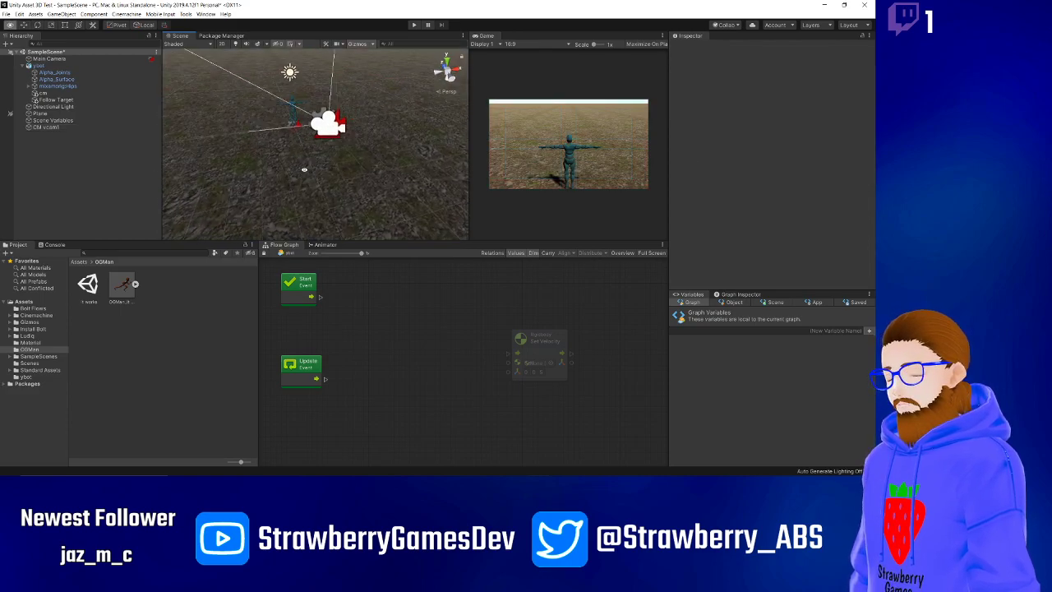
click(330, 132)
click(330, 129)
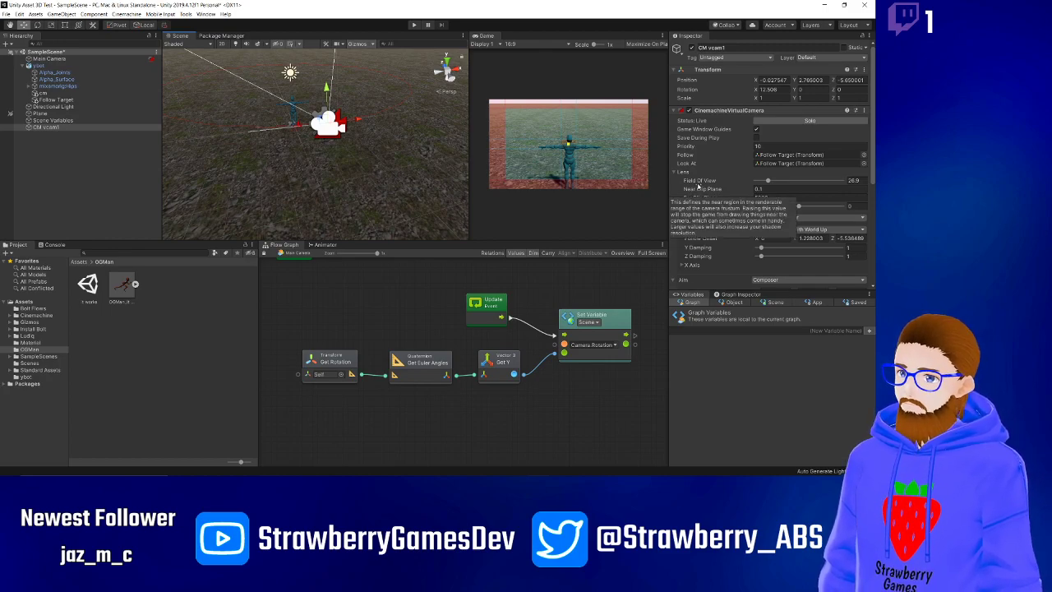
click(578, 152)
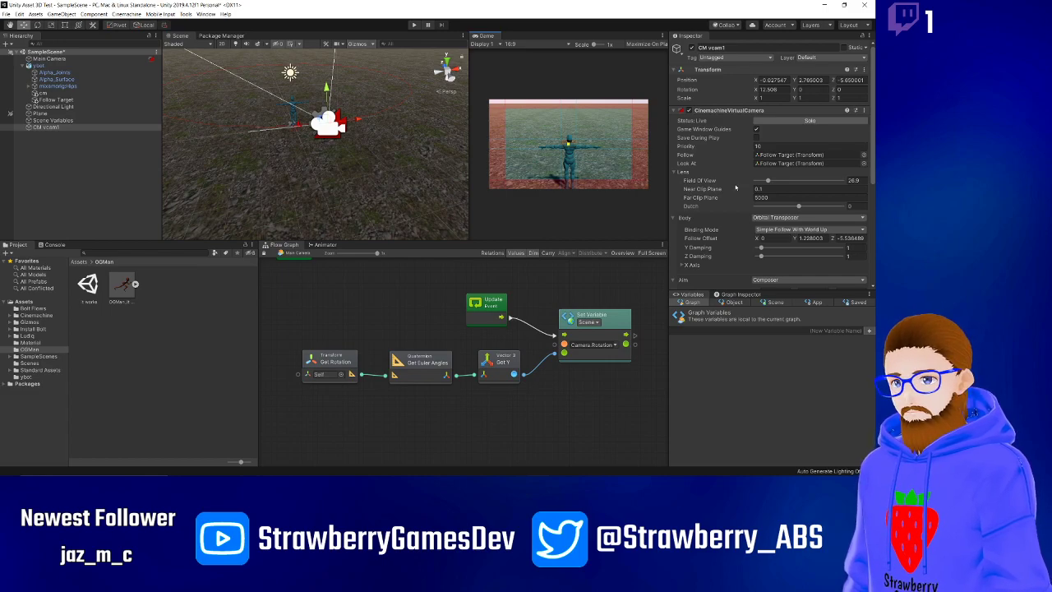
Try the Lock To Target With World Up binding mode in Play mode and restore Simple Follow With World Up.
scroll(713, 197, down, 3)
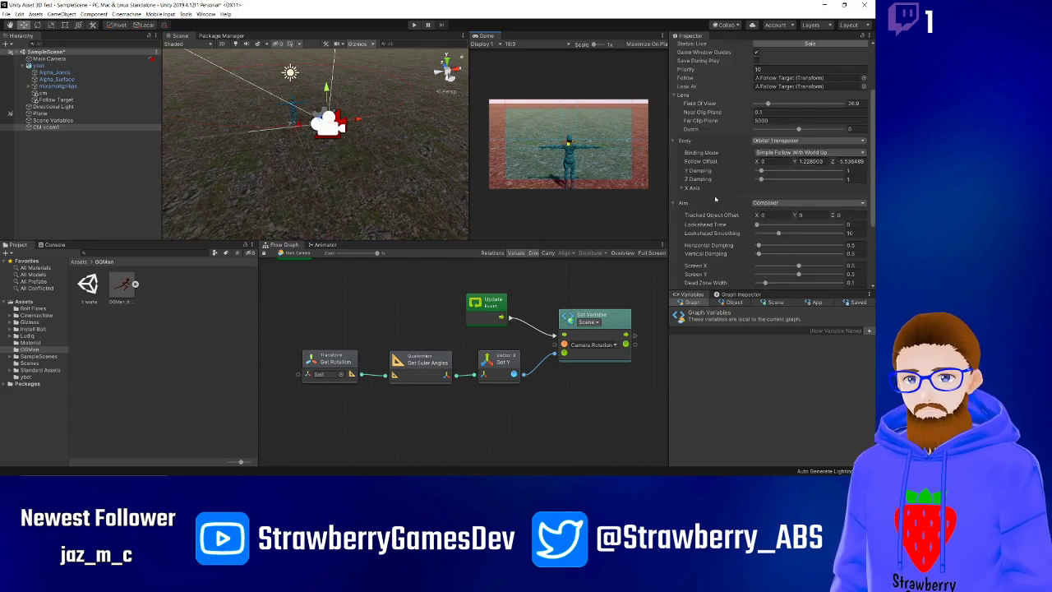
click(774, 153)
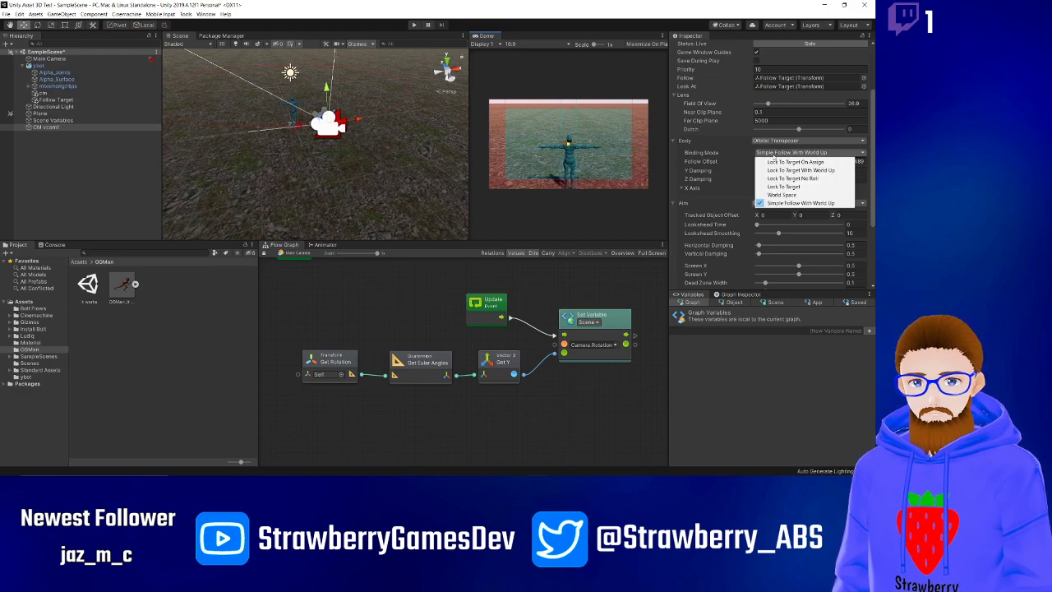
click(784, 170)
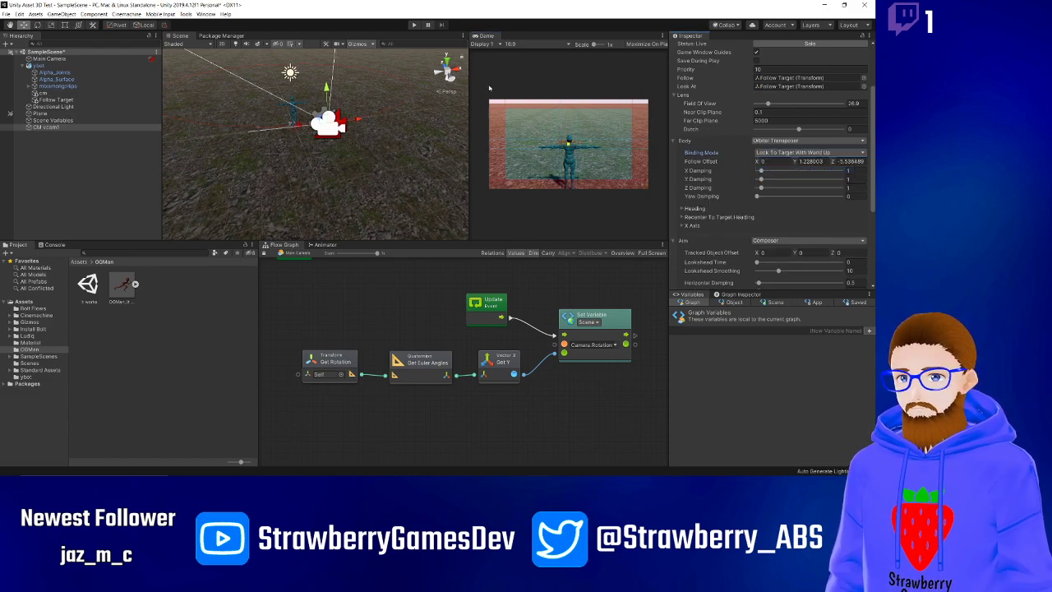
click(413, 25)
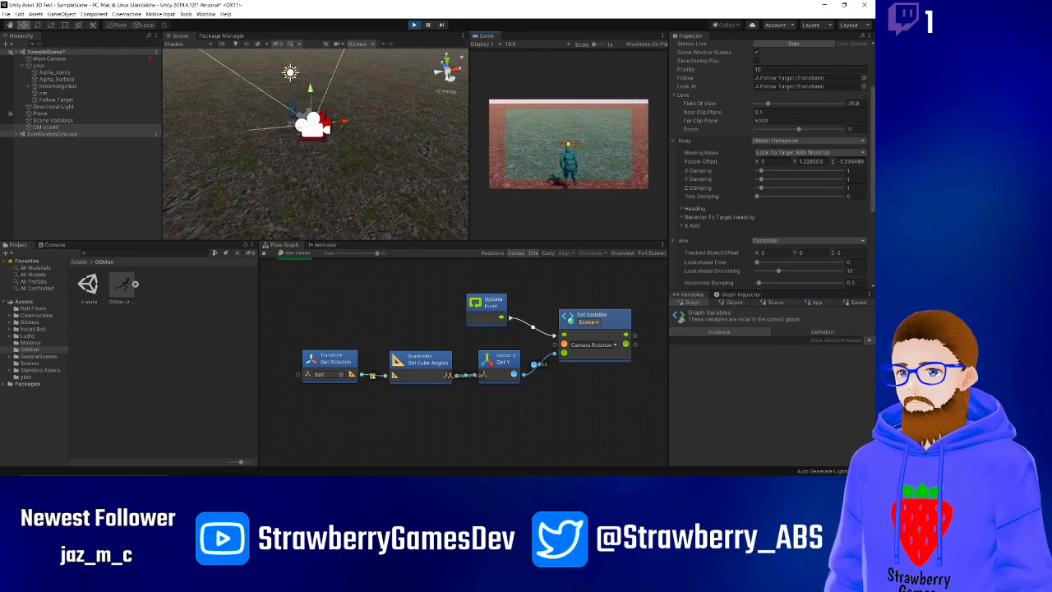
click(414, 24)
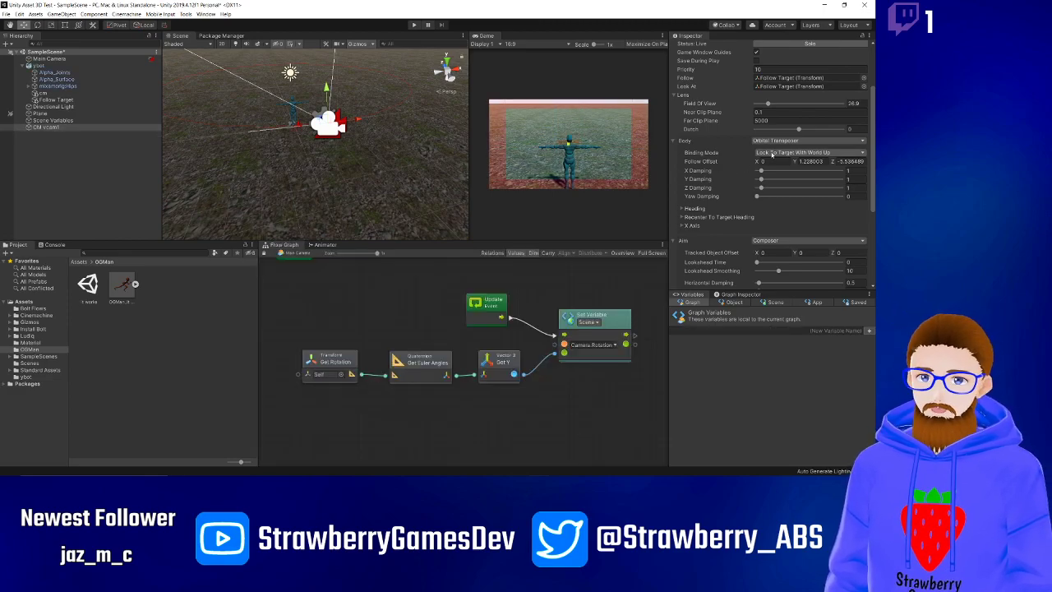
click(771, 153)
click(776, 206)
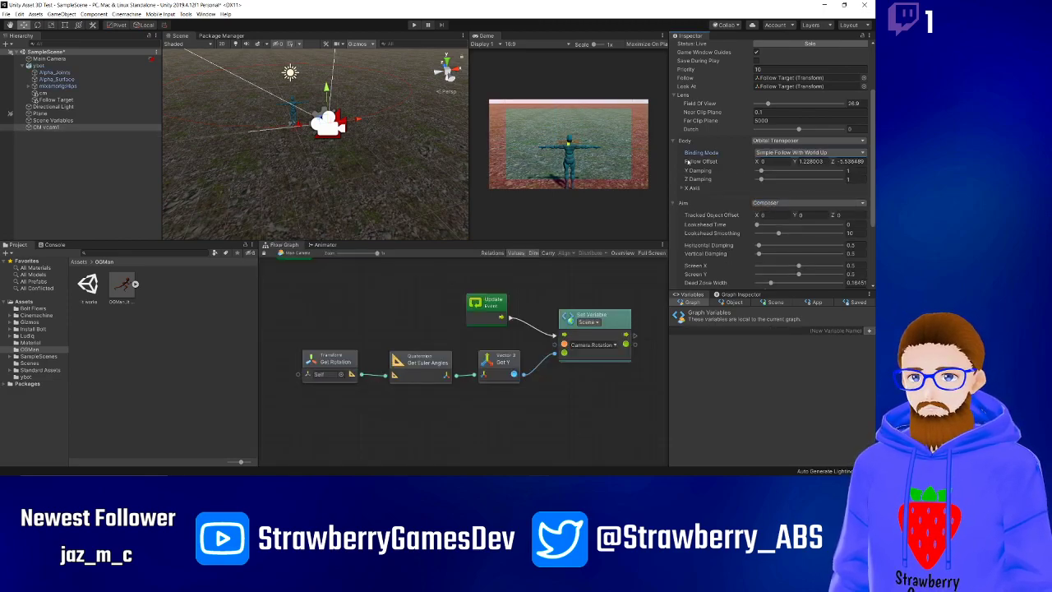
Try Framing Transposer and Transposer as the virtual camera's Body, testing Transposer in Play mode.
click(762, 142)
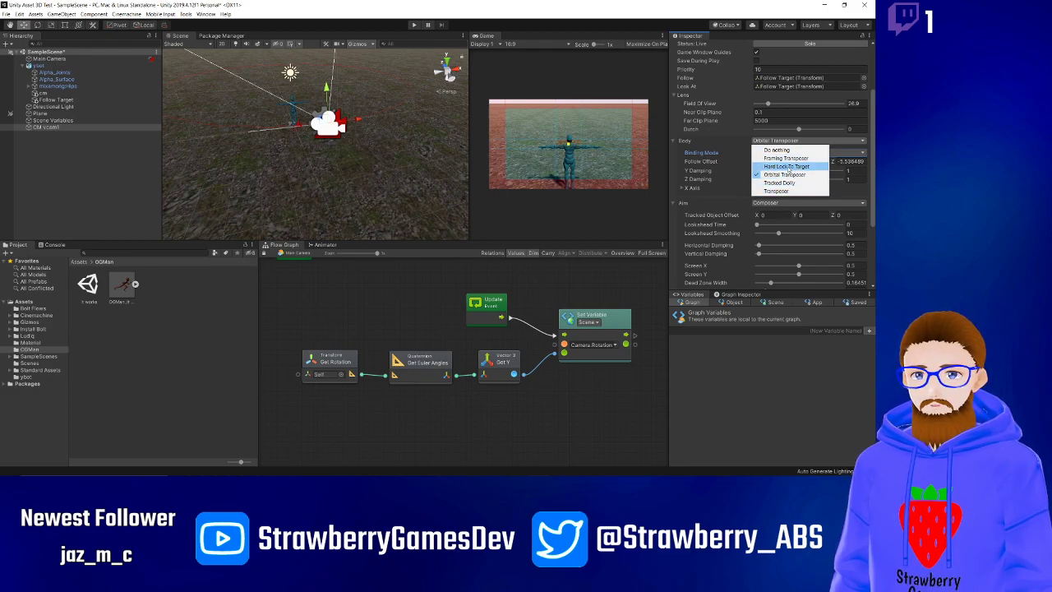
click(773, 159)
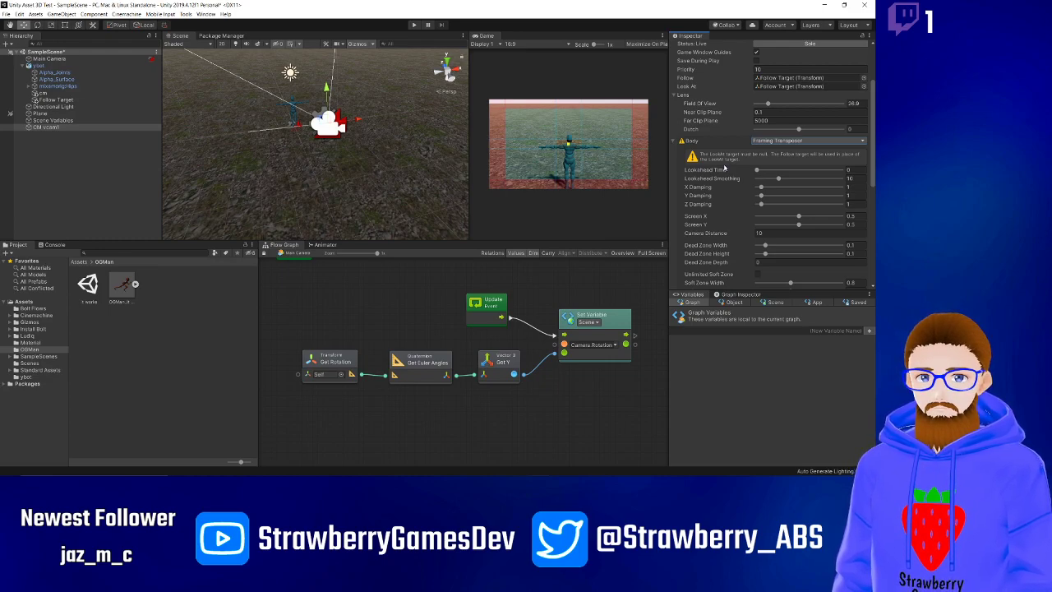
click(760, 141)
click(768, 194)
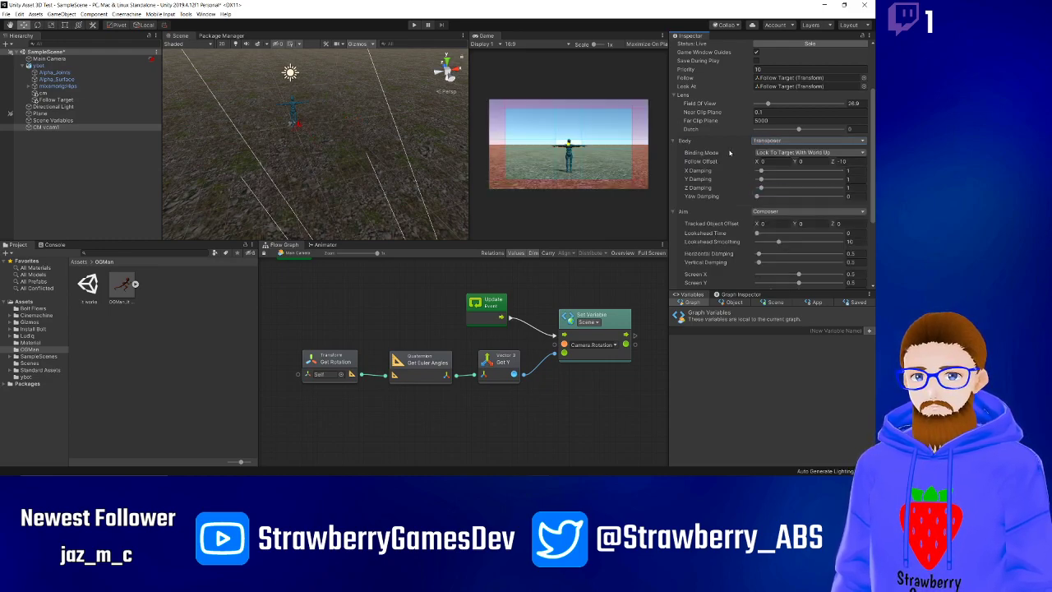
click(414, 25)
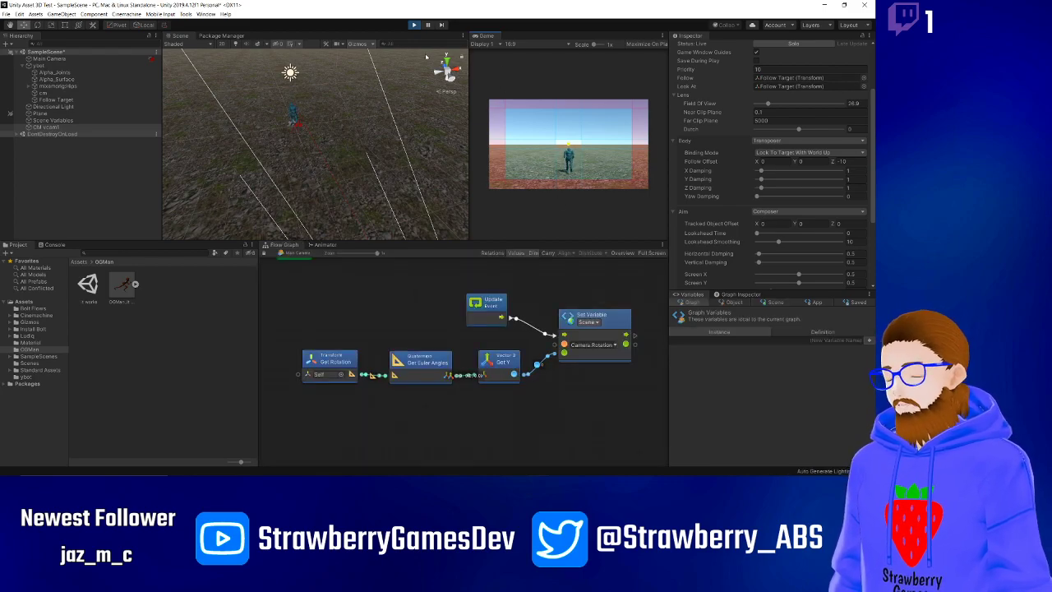
key(ctrl+p)
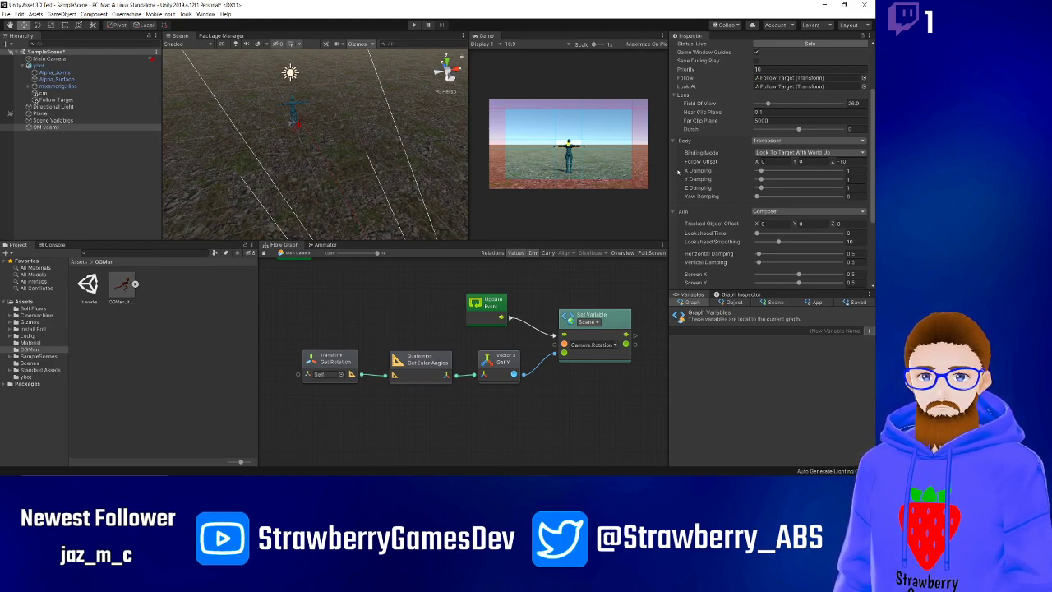
Try Tracked Dolly as the virtual camera's Body and set it back to Orbital Transposer.
click(781, 140)
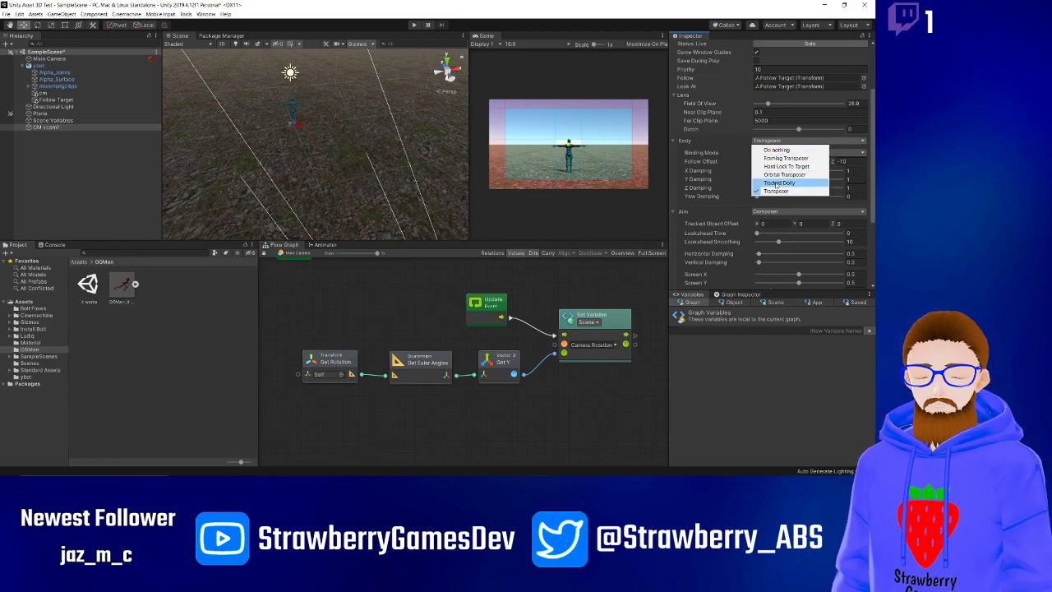
click(780, 184)
click(772, 142)
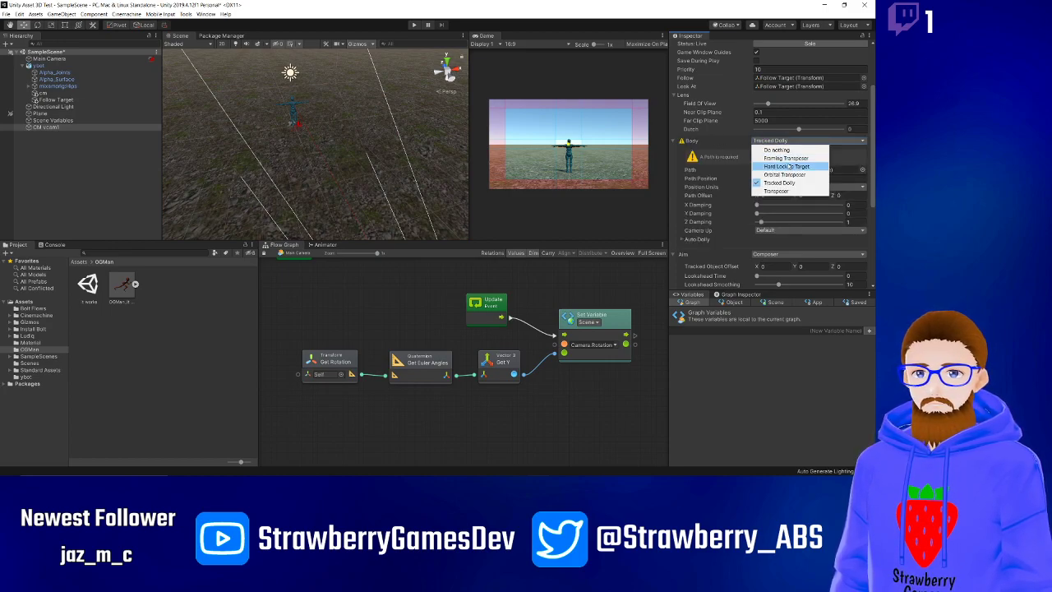
click(774, 175)
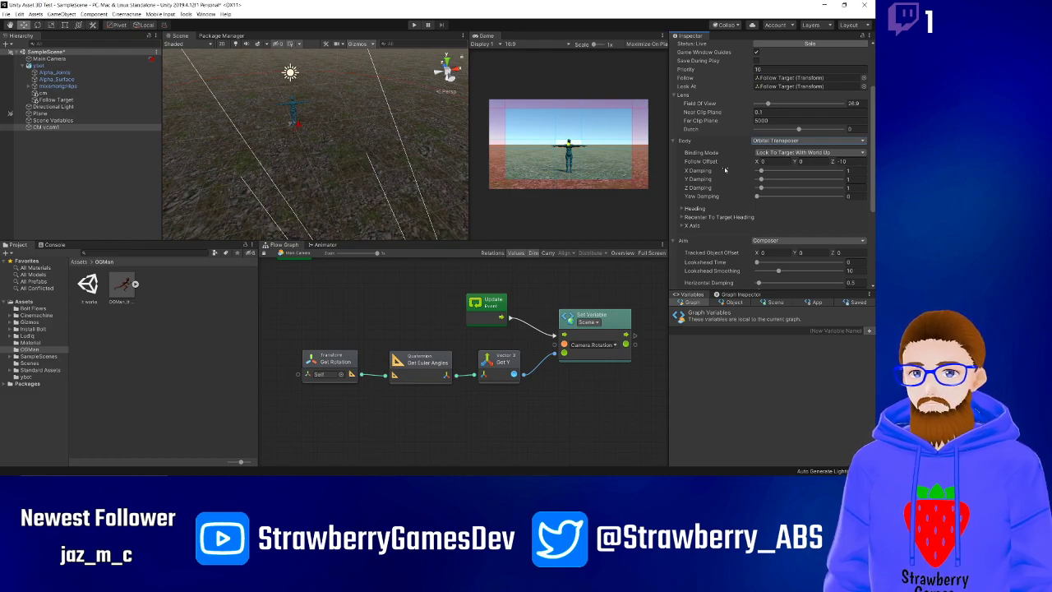
Examine the Orbital Transposer's Recenter To Target Heading and Heading settings on the virtual camera.
mouse_move(727, 173)
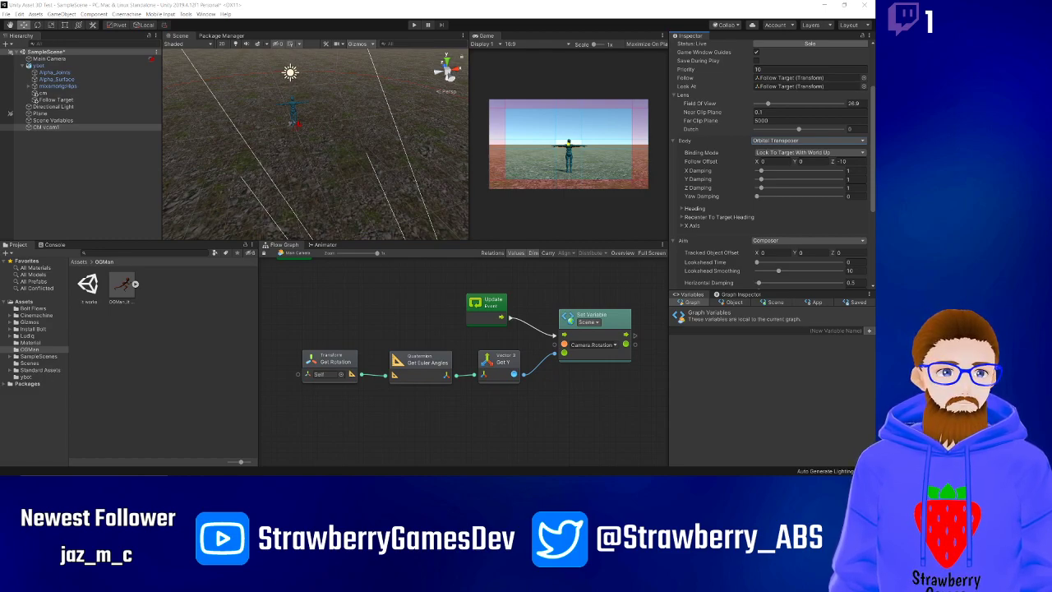
drag(1048, 101, 873, 137)
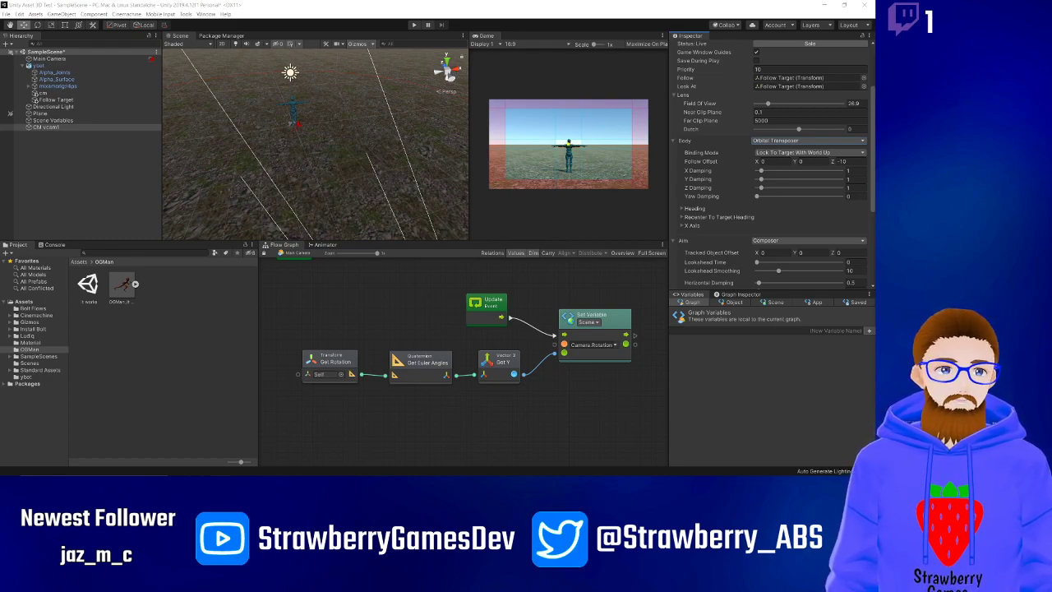
click(682, 219)
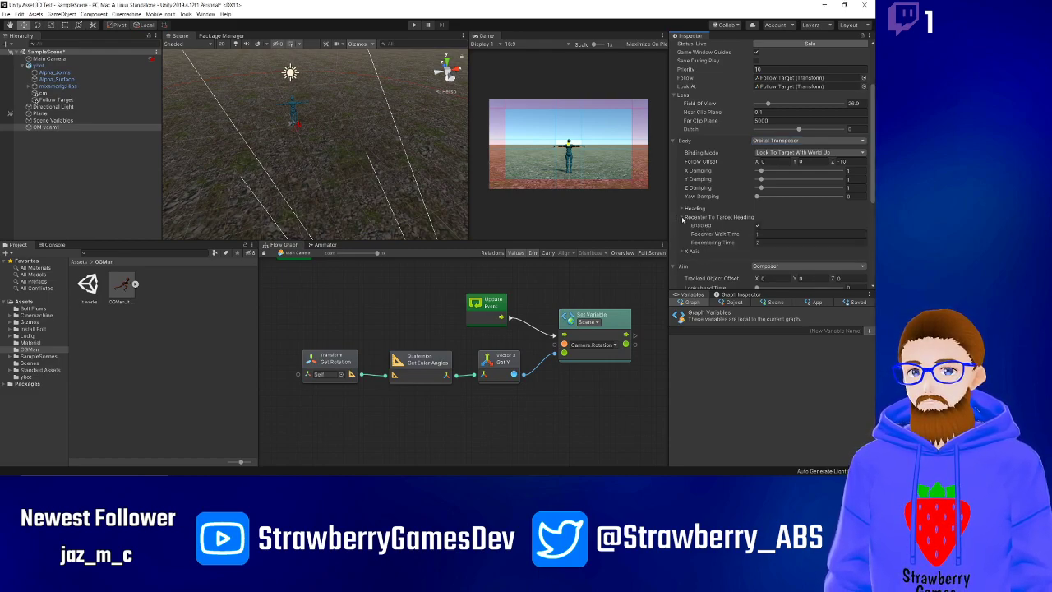
click(682, 219)
click(681, 211)
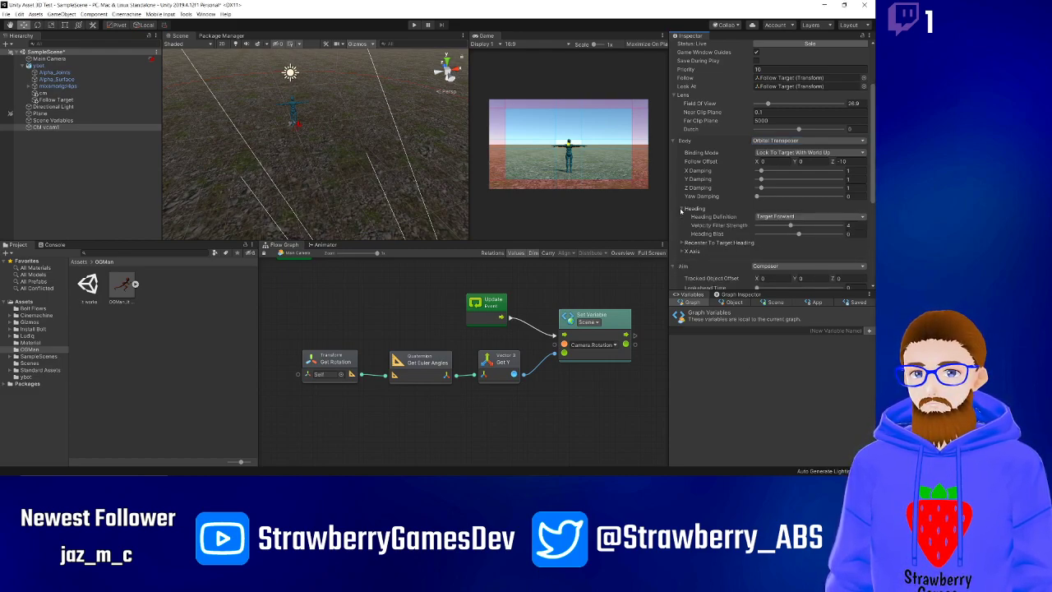
click(681, 211)
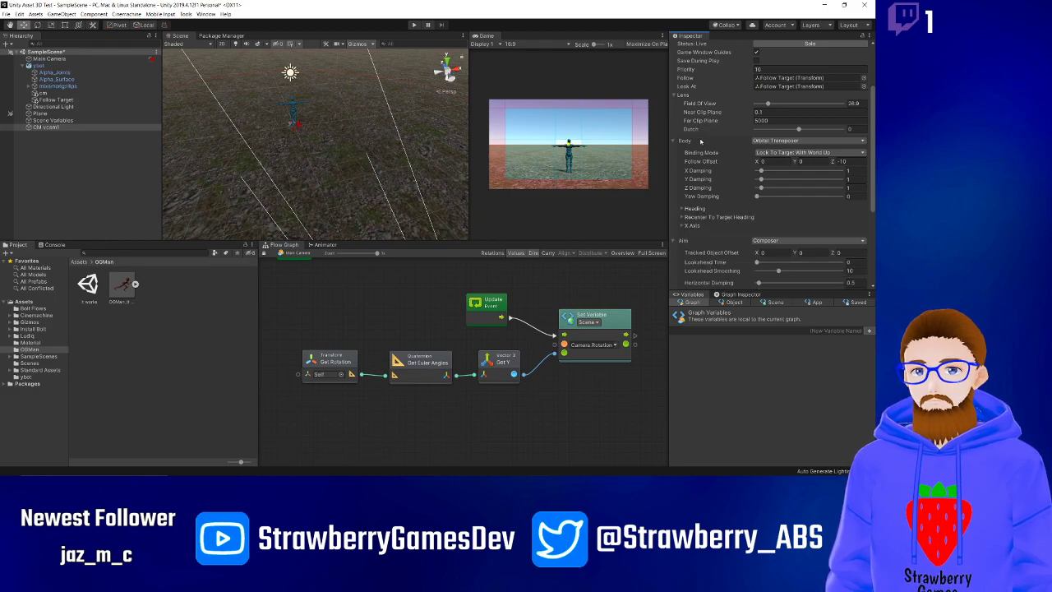
scroll(715, 157, up, 3)
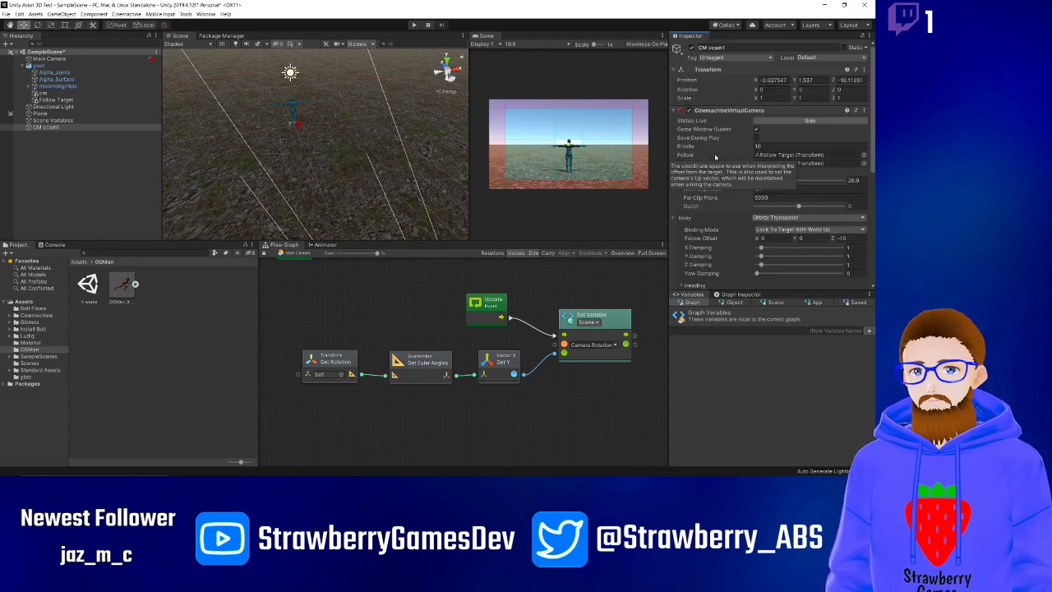
scroll(715, 157, down, 3)
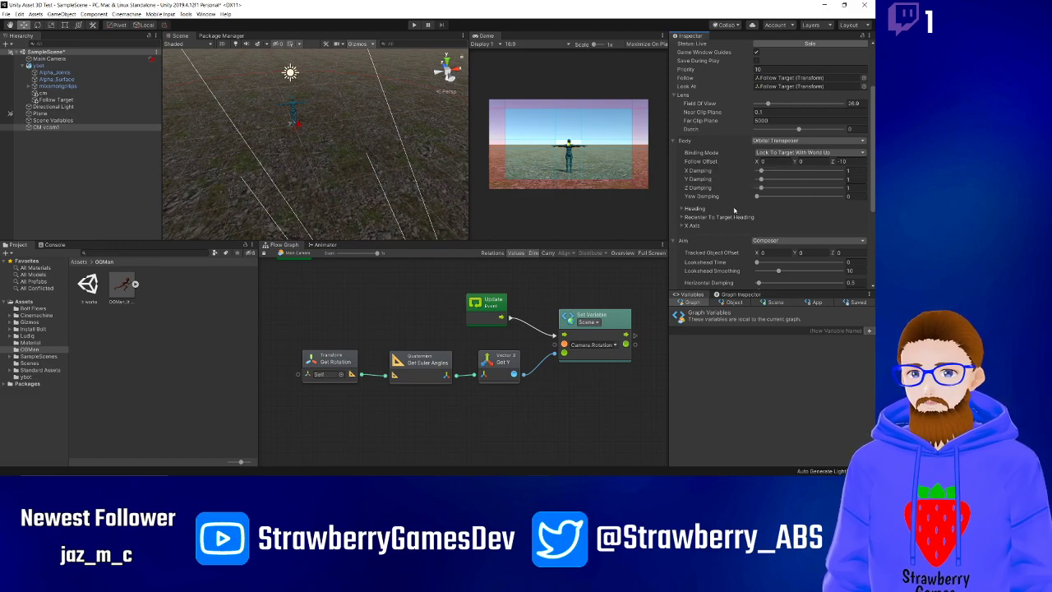
Try POV as the virtual camera's Aim and test the character view in Play mode.
scroll(686, 242, down, 5)
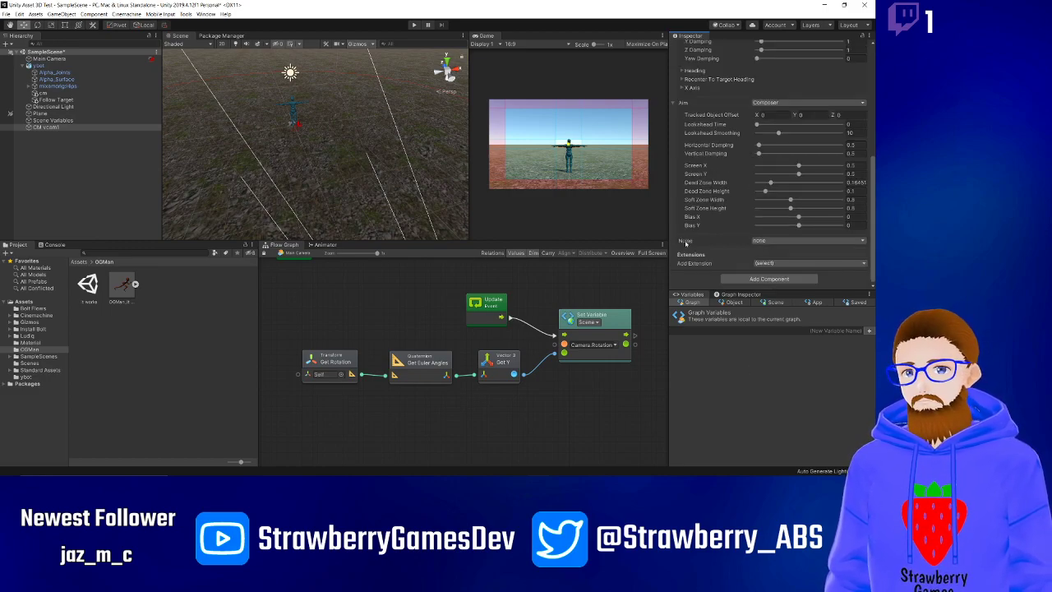
click(783, 102)
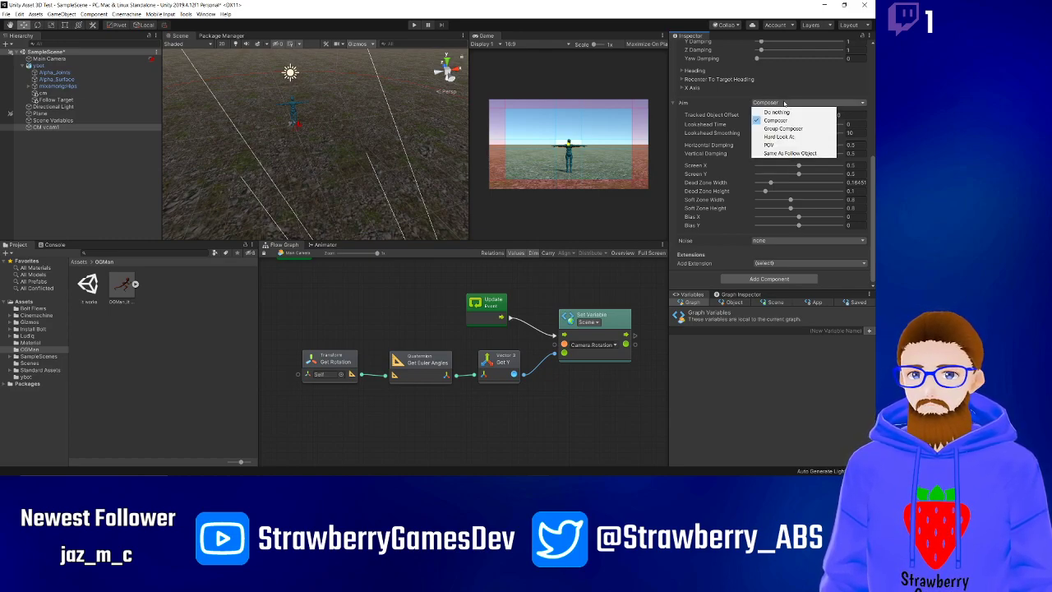
click(770, 145)
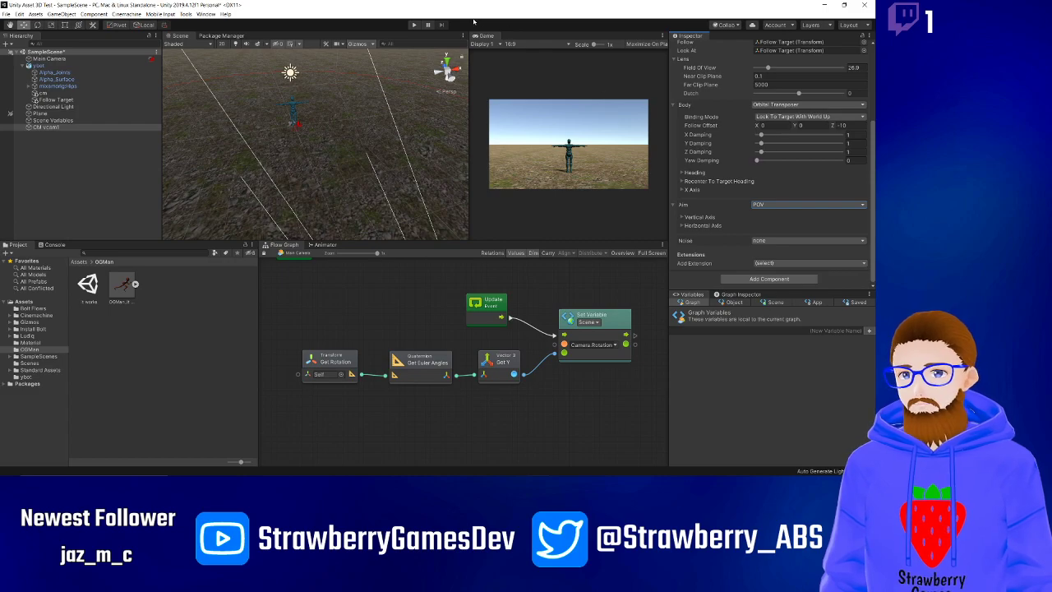
click(413, 25)
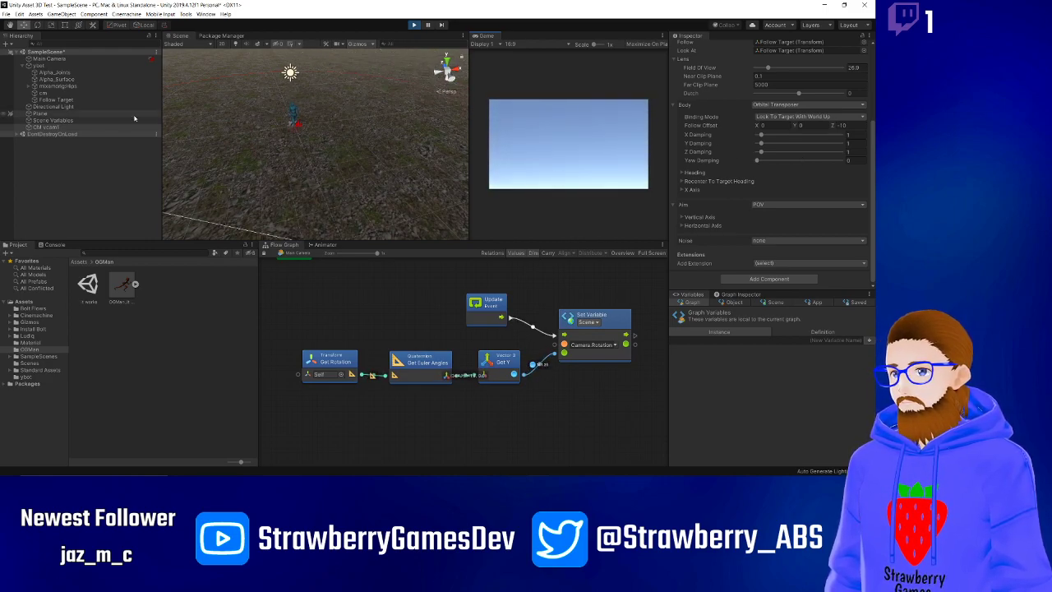
click(413, 24)
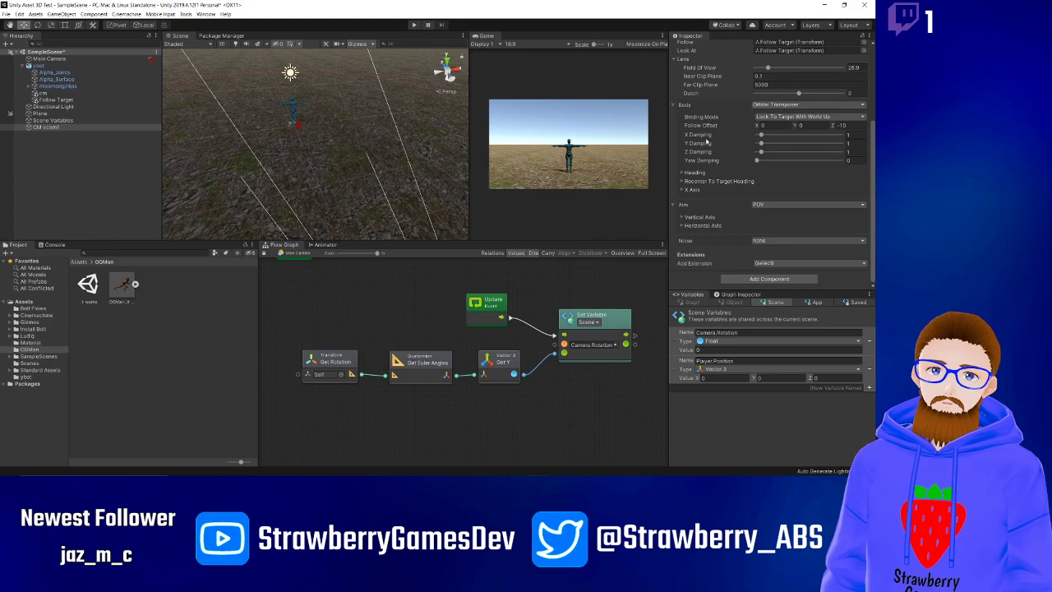
Try Same As Follow Object as the virtual camera's Aim and test it in Play mode.
click(782, 205)
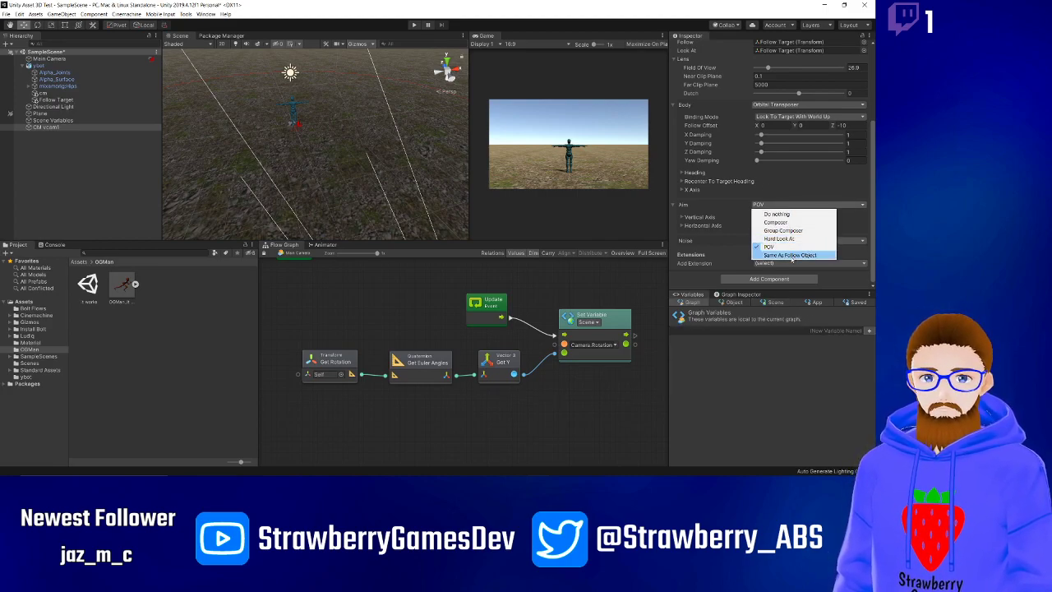
click(787, 255)
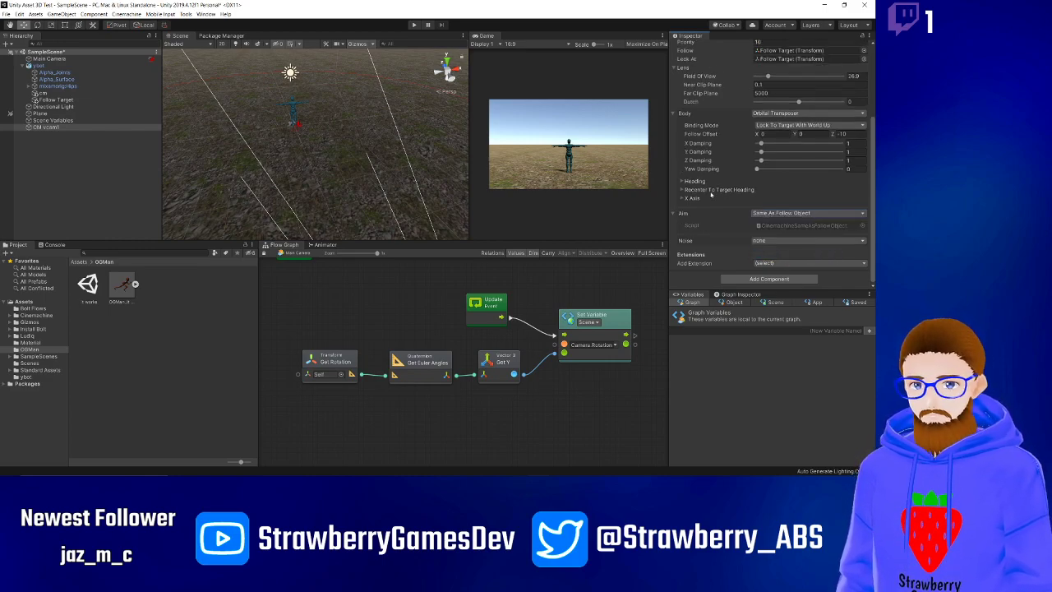
click(414, 25)
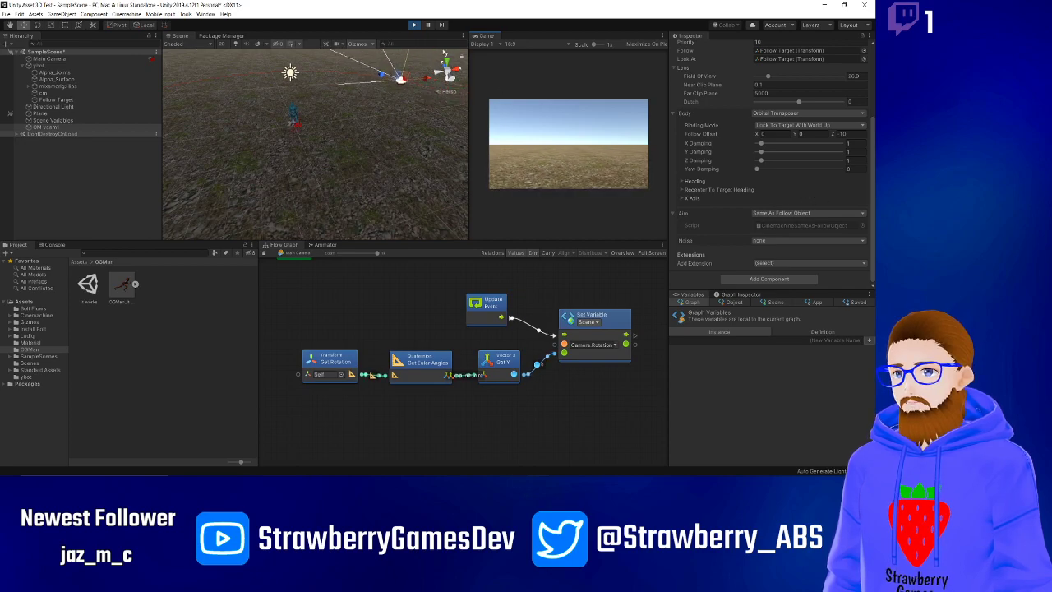
key(ctrl+p)
Try Hard Look At as the virtual camera's Aim and test it in Play mode.
click(756, 215)
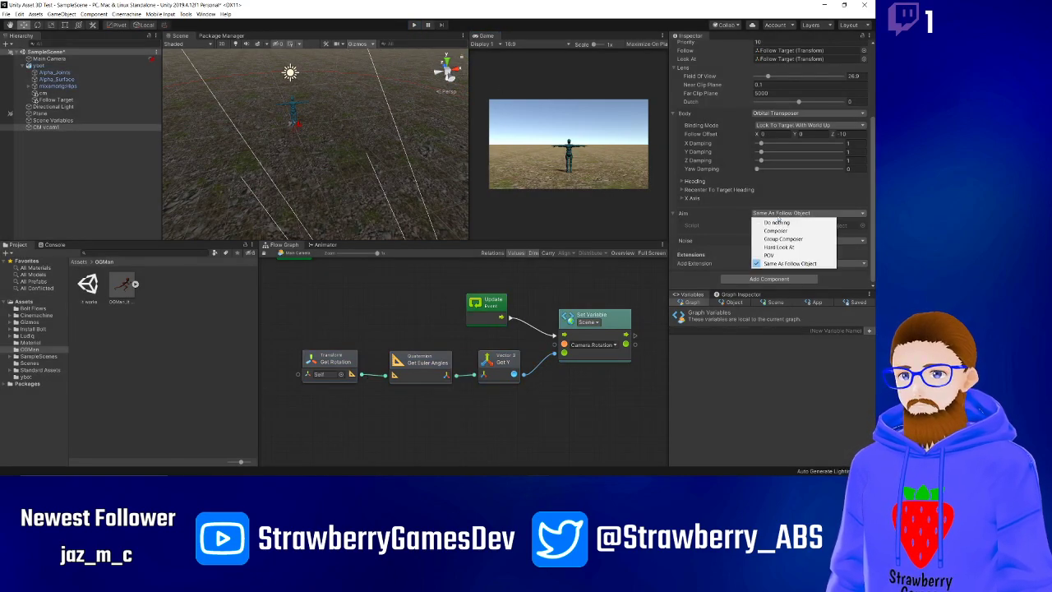
click(787, 250)
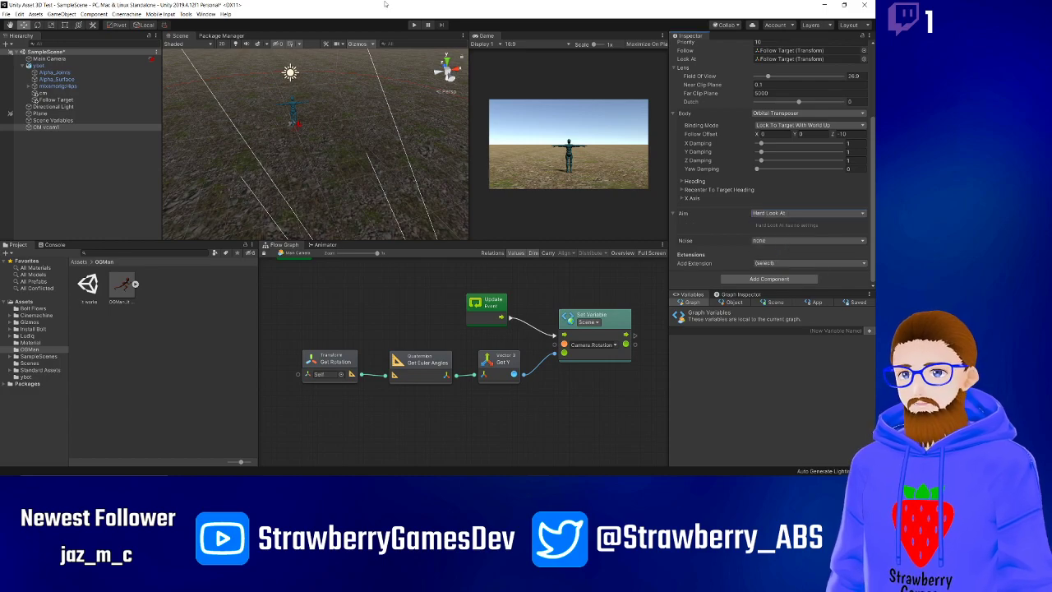
key(ctrl+p)
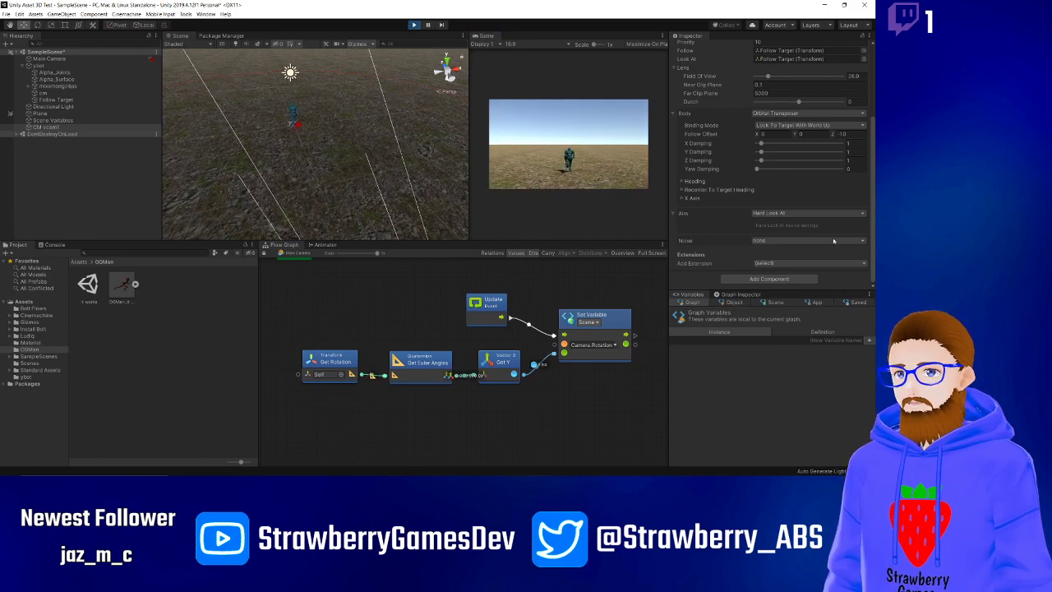
key(ctrl+p)
Set the virtual camera's Aim back to Composer and test it in Play mode by running the character sideways.
click(778, 213)
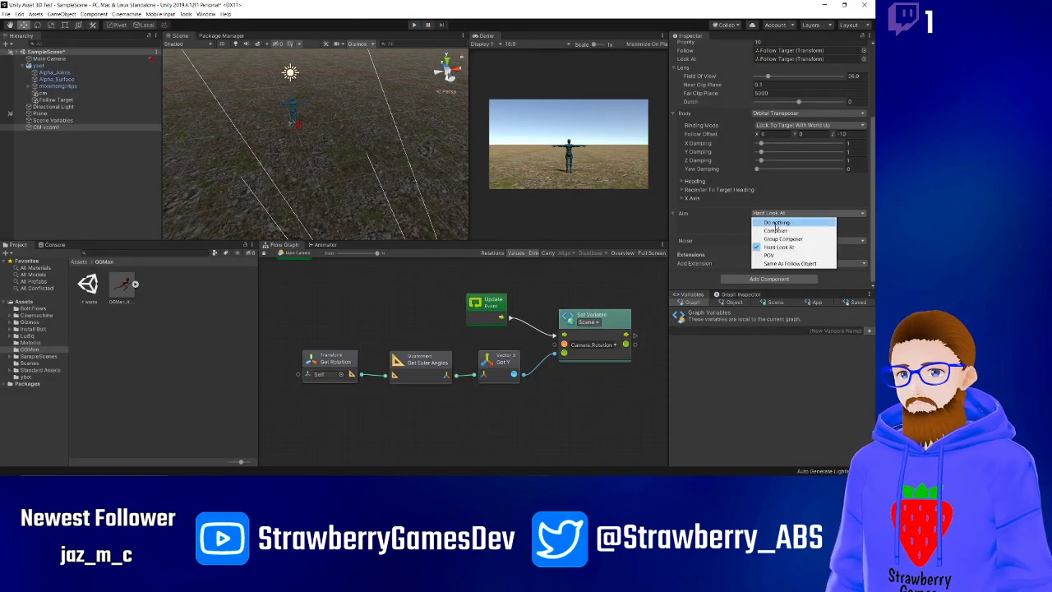
click(775, 230)
key(ctrl+p)
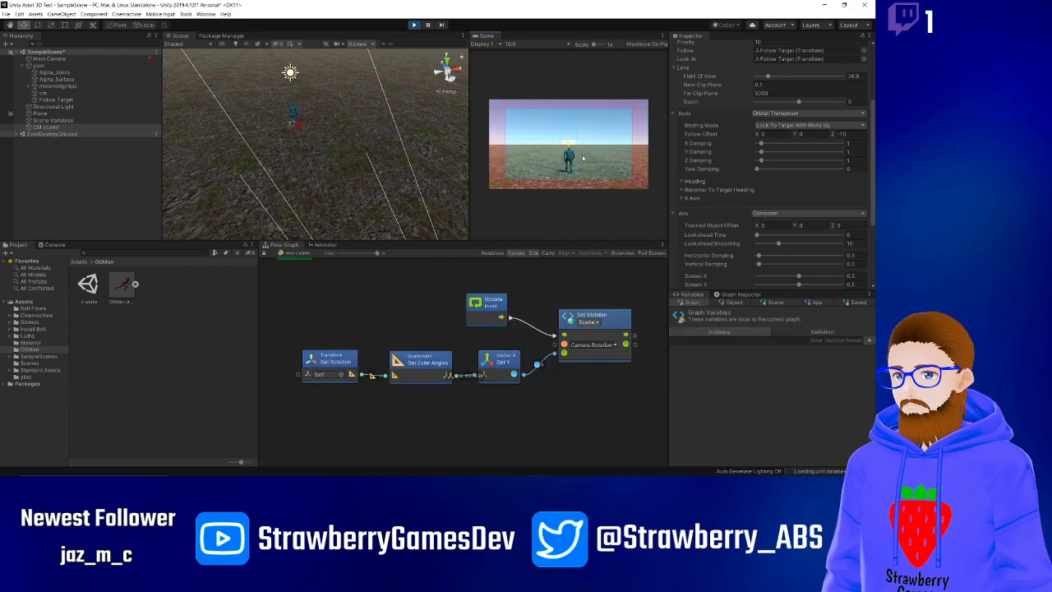
click(520, 145)
key(d)
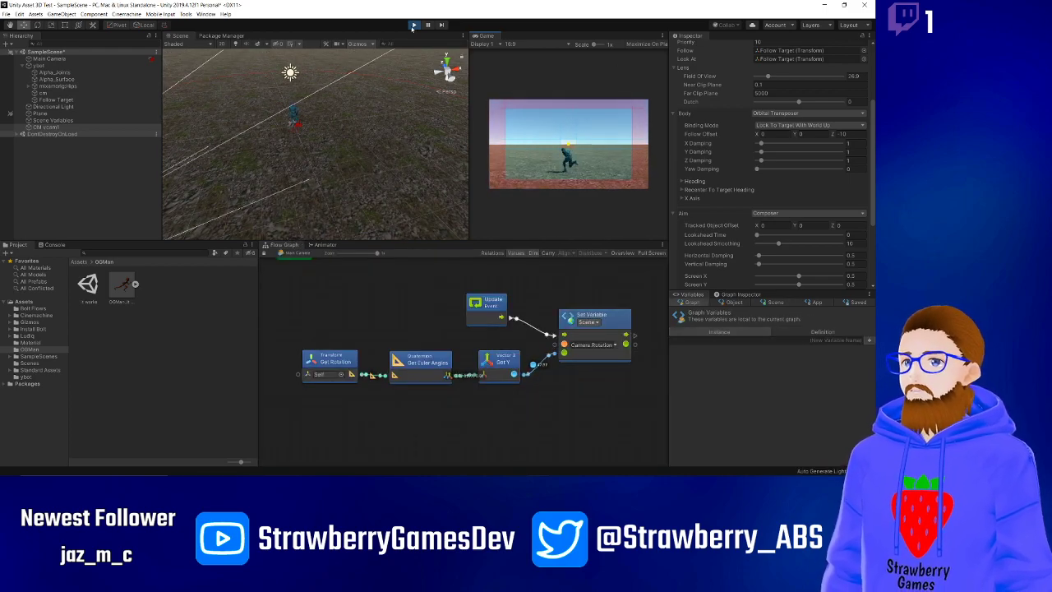
Exit Play mode and review the virtual camera's Lens, Body, Heading and Aim settings.
key(ctrl+p)
scroll(706, 224, down, 3)
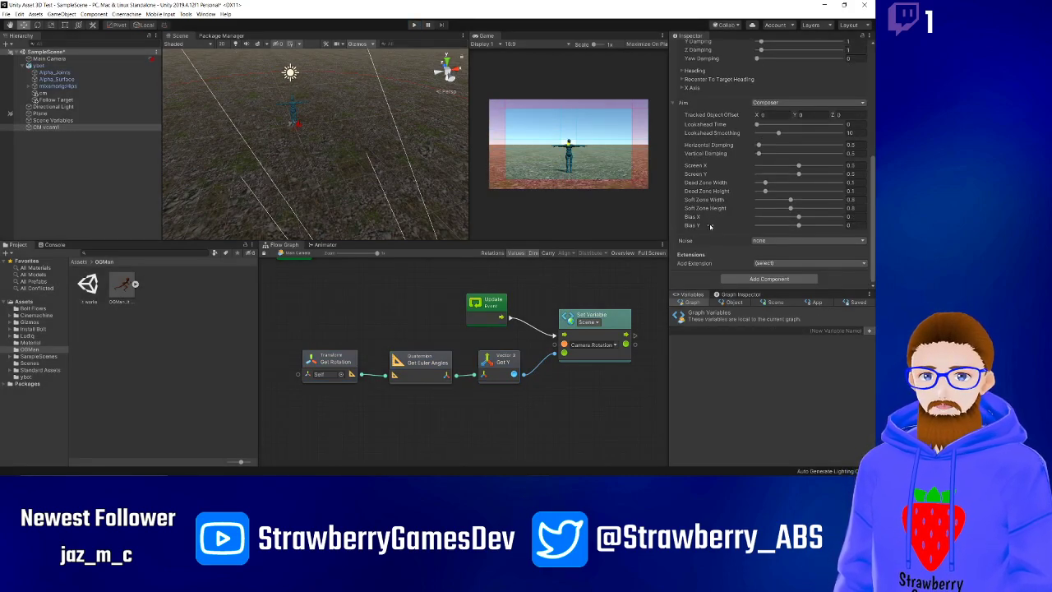
scroll(705, 225, up, 4)
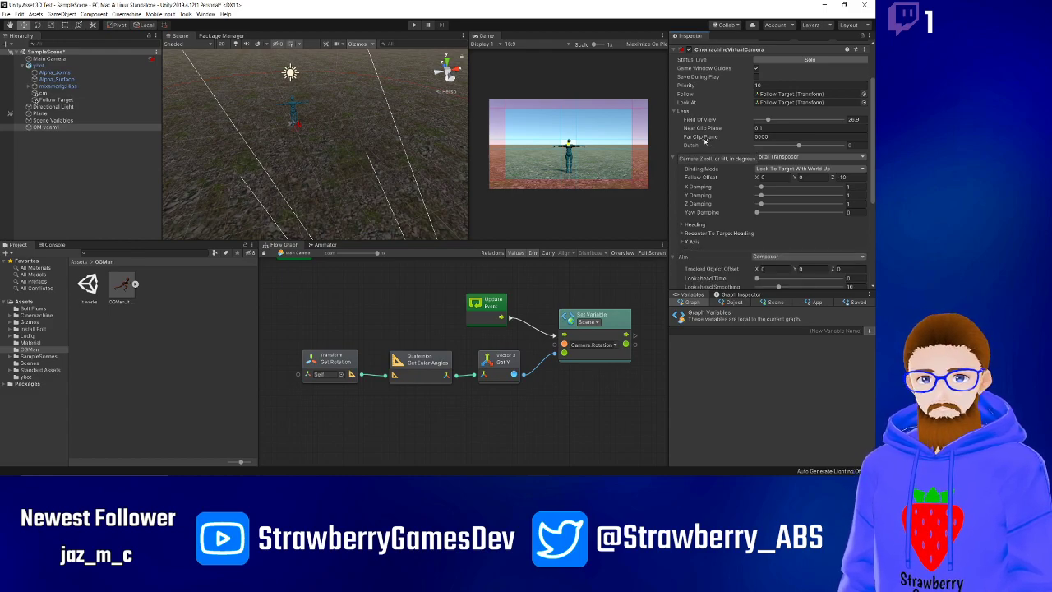
scroll(705, 160, up, 2)
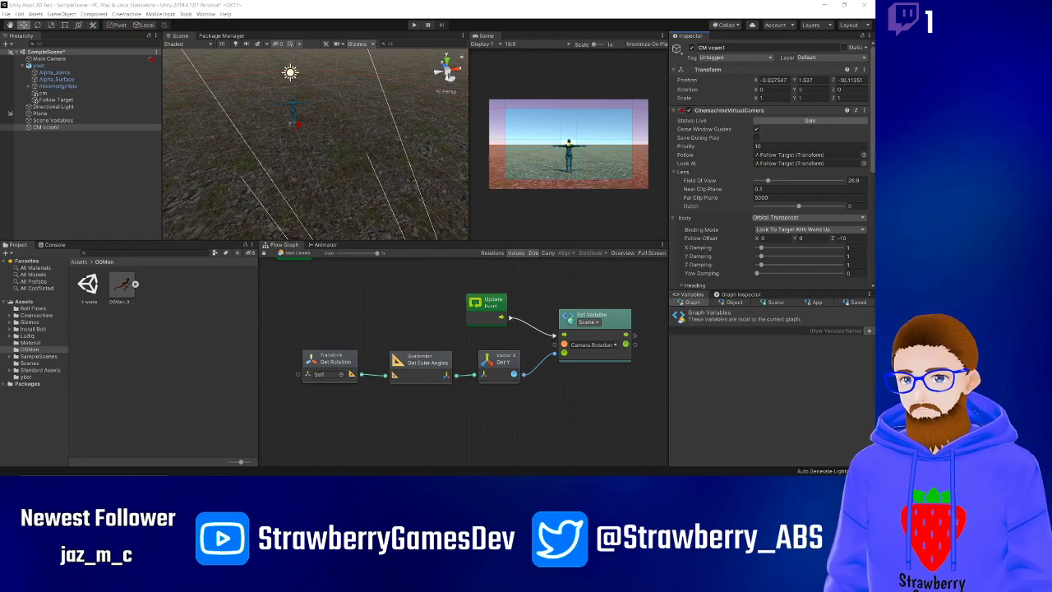
scroll(695, 176, down, 3)
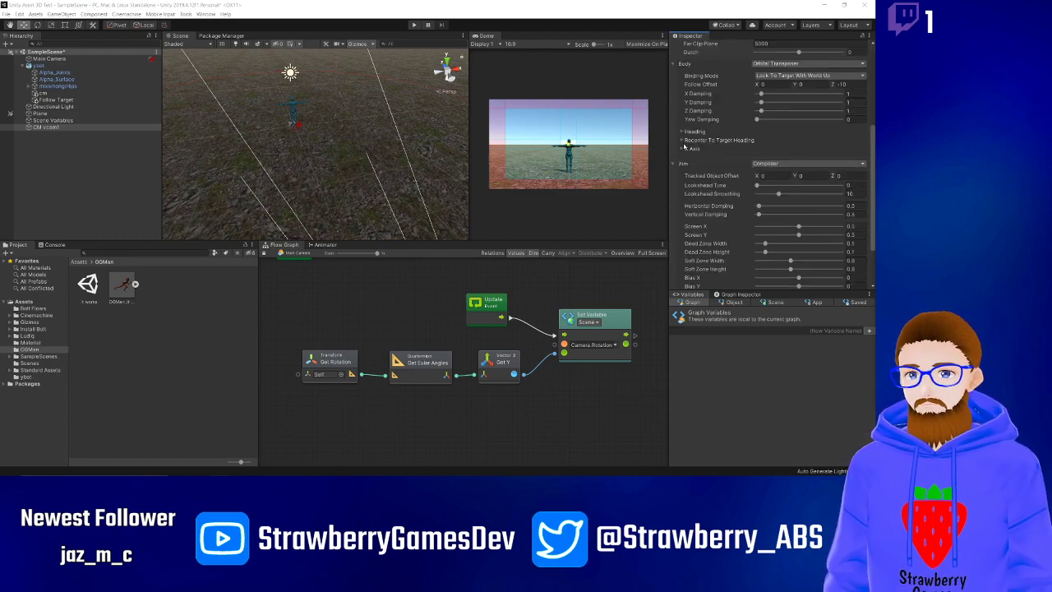
scroll(724, 188, up, 2)
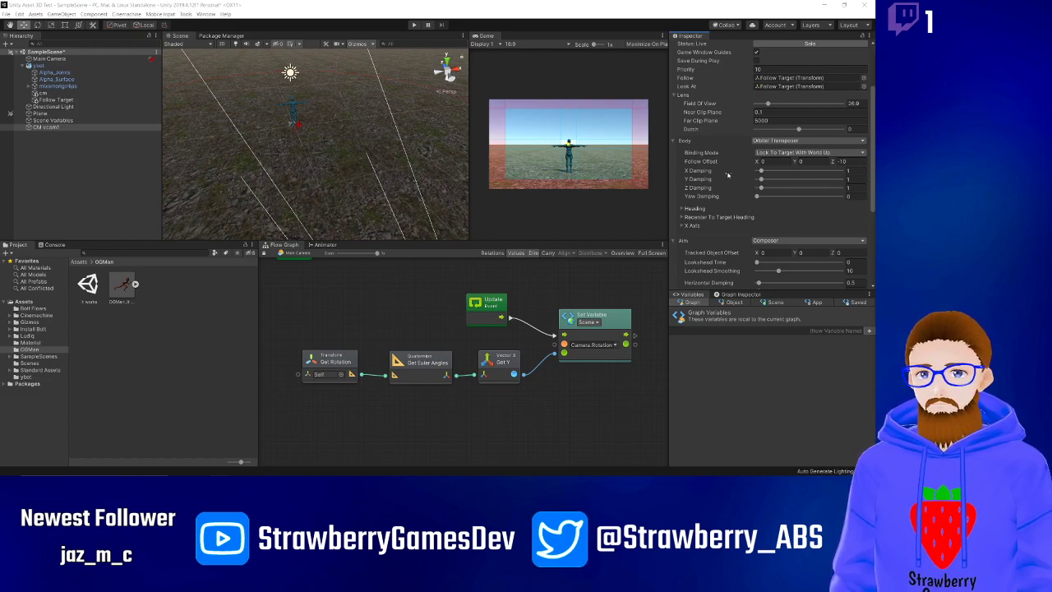
scroll(726, 174, up, 3)
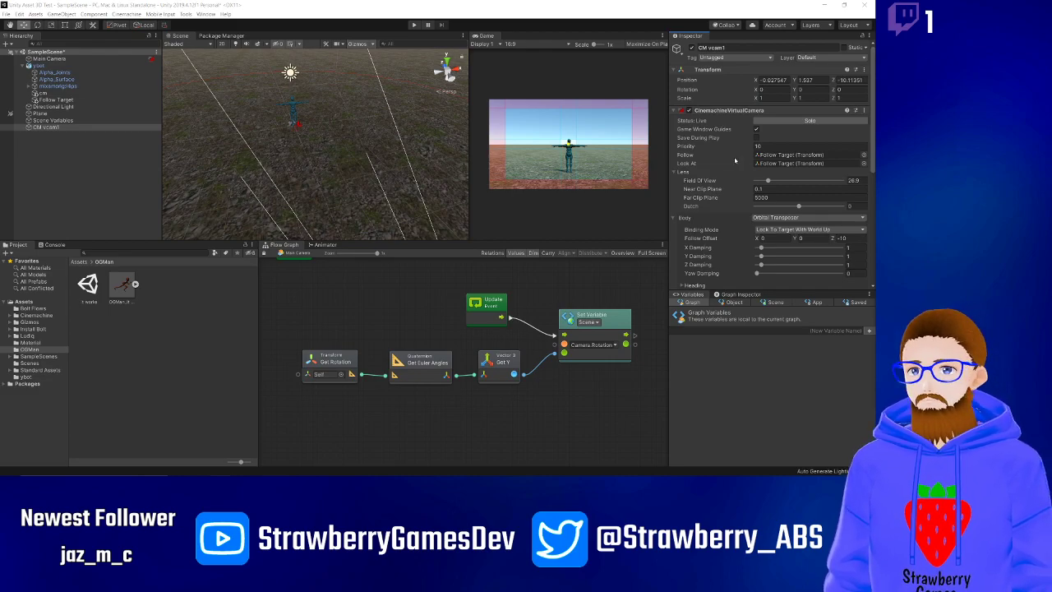
scroll(772, 211, down, 3)
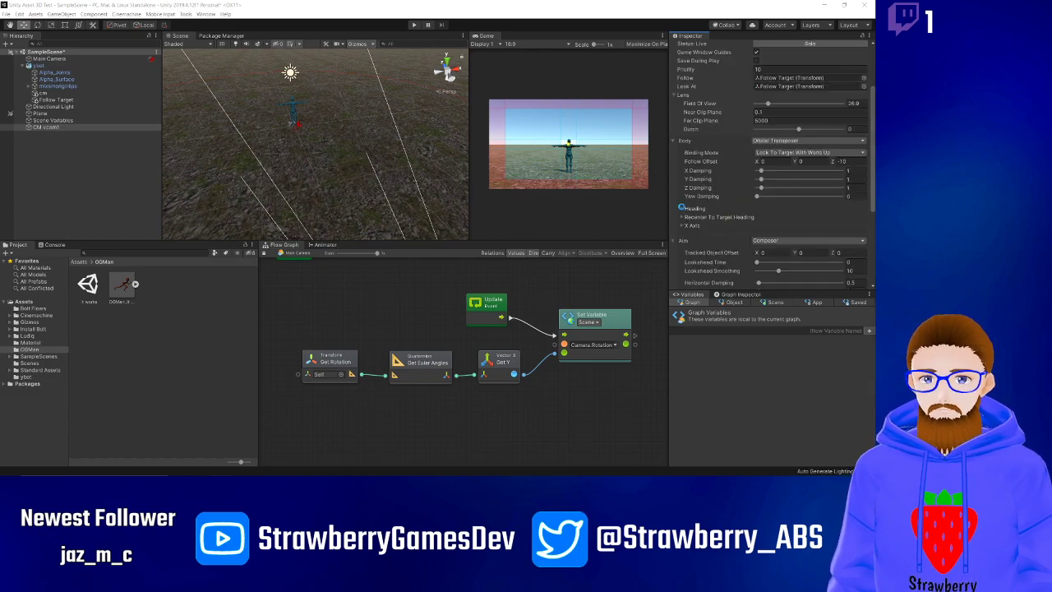
click(681, 209)
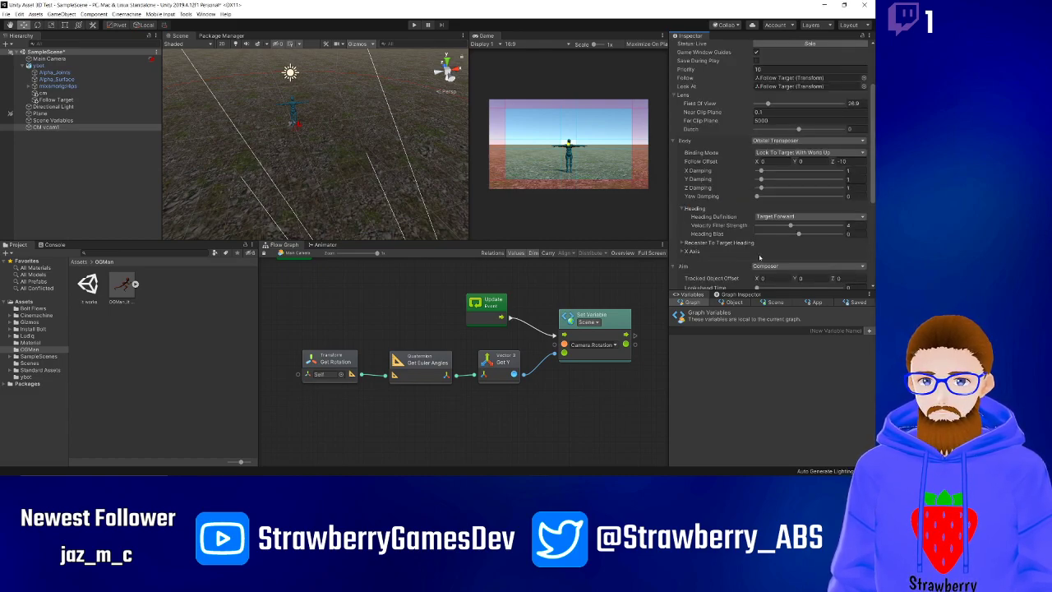
click(681, 209)
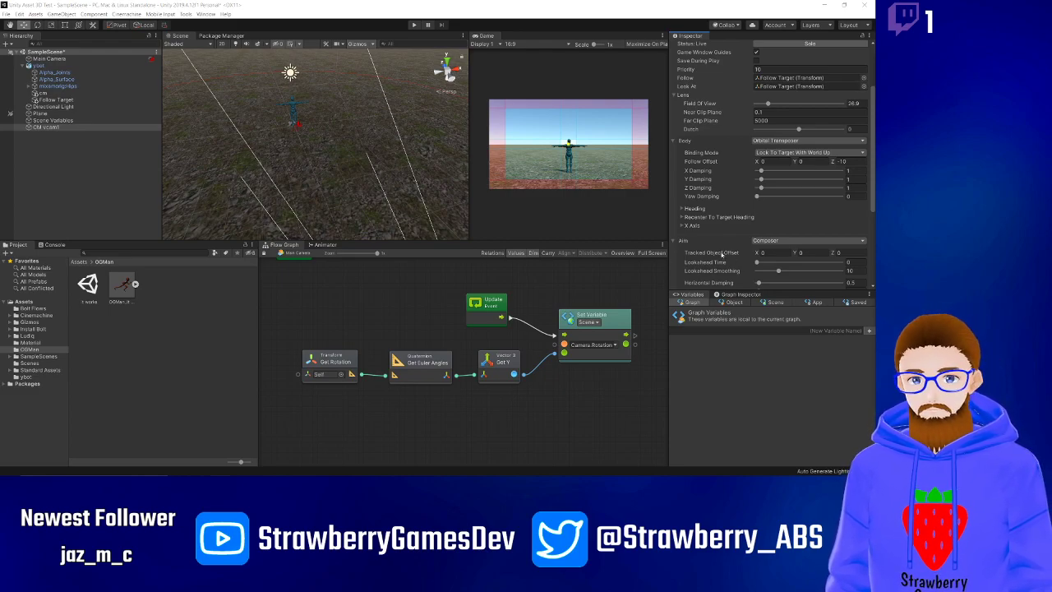
scroll(727, 213, down, 4)
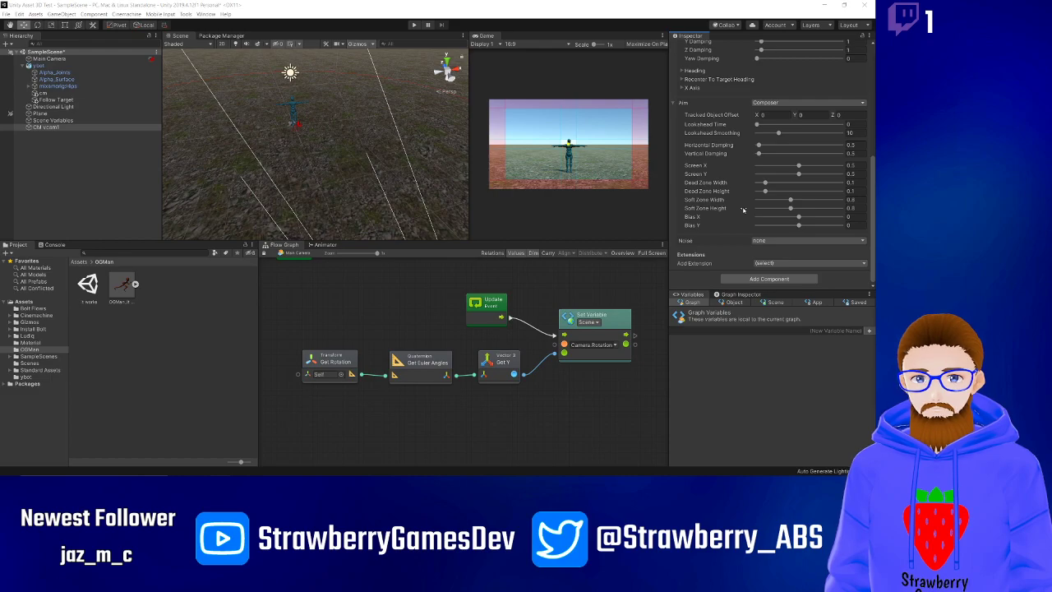
scroll(714, 186, up, 2)
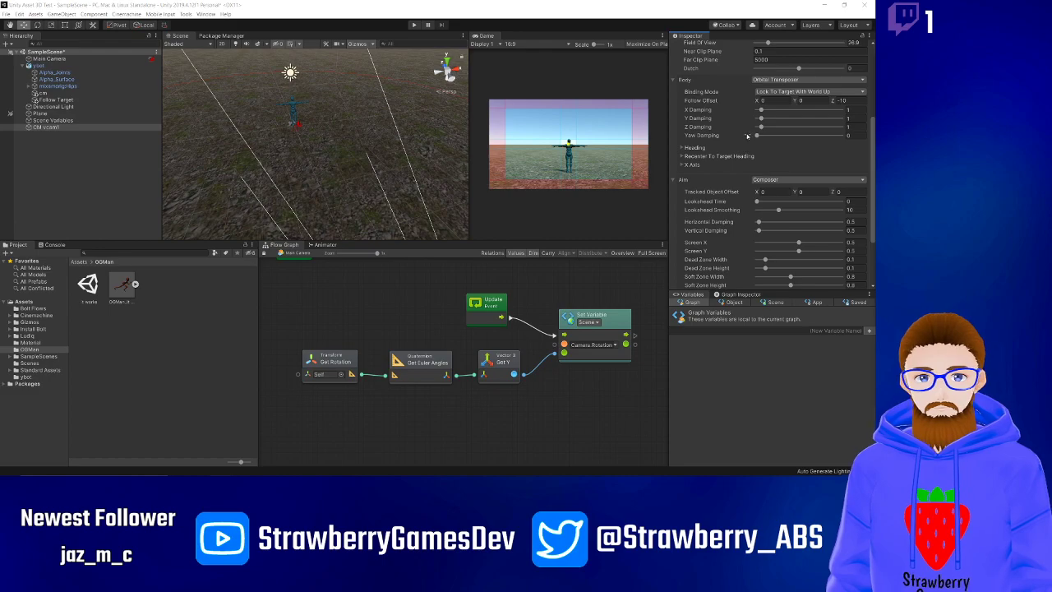
Enable Save During Play on the virtual camera and toggle its Game Window Guides off and back on.
scroll(749, 148, up, 4)
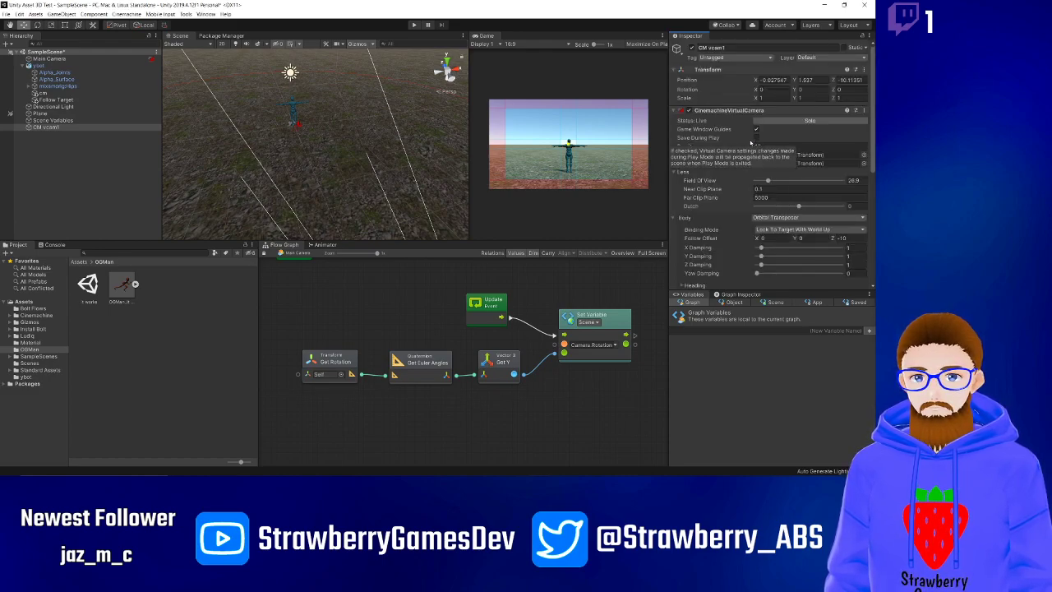
click(756, 138)
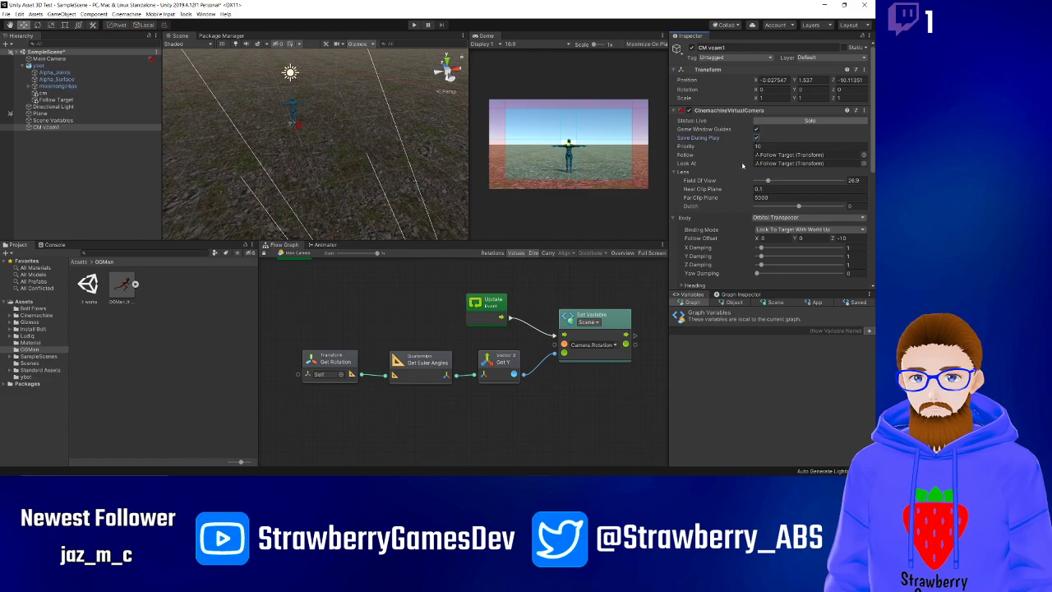
click(756, 129)
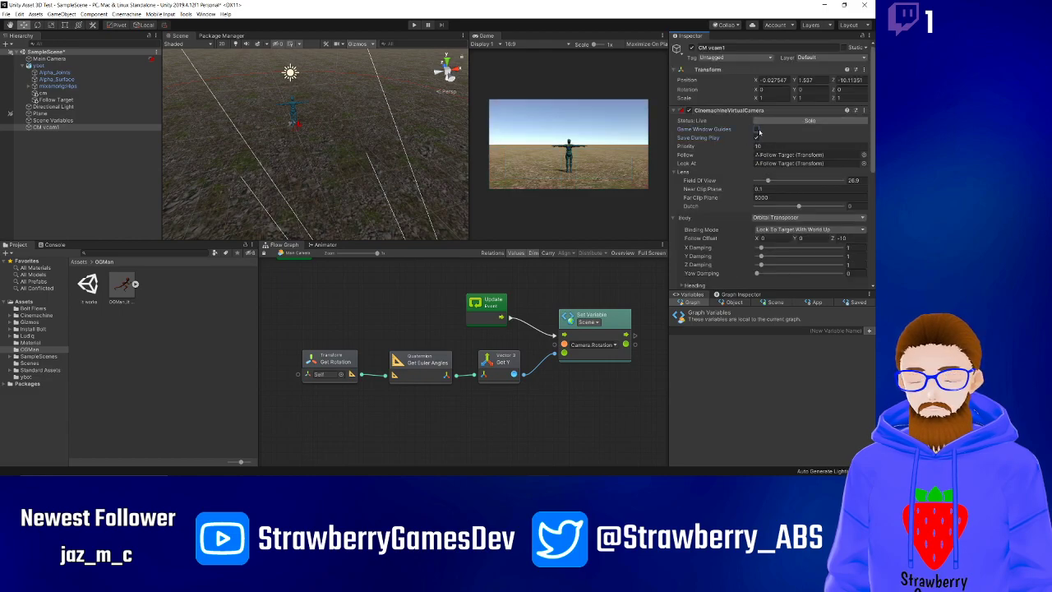
click(757, 130)
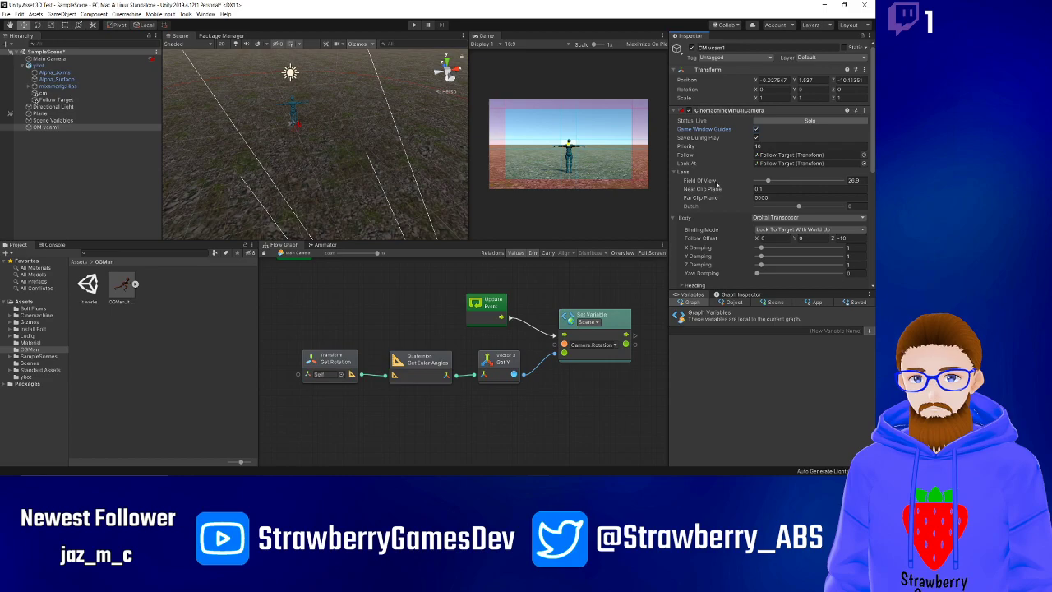
Set the Composer's Dead Zone Width to 0.08.
scroll(673, 161, down, 3)
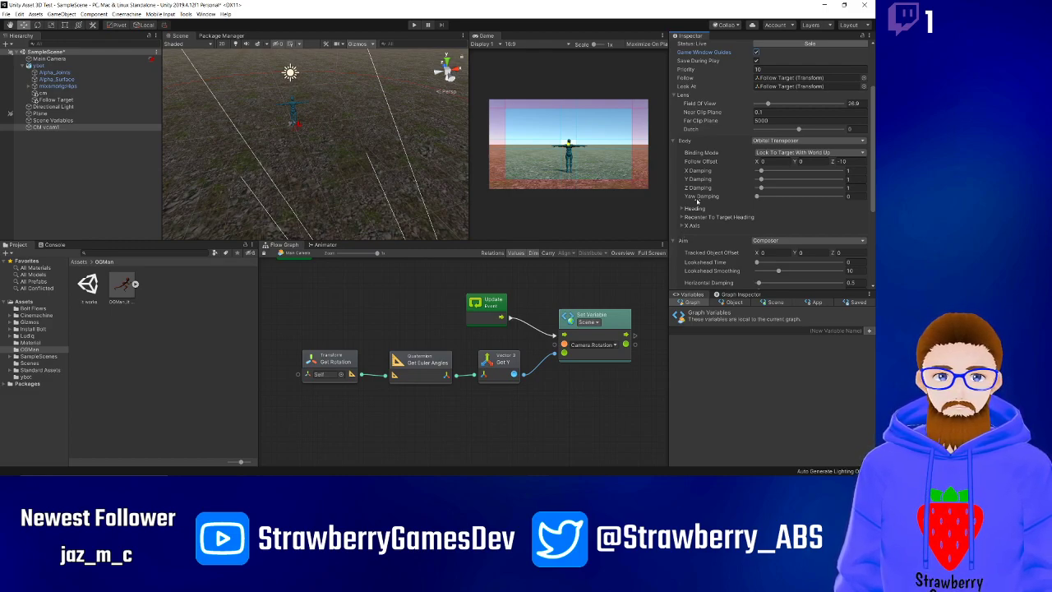
scroll(695, 210, down, 5)
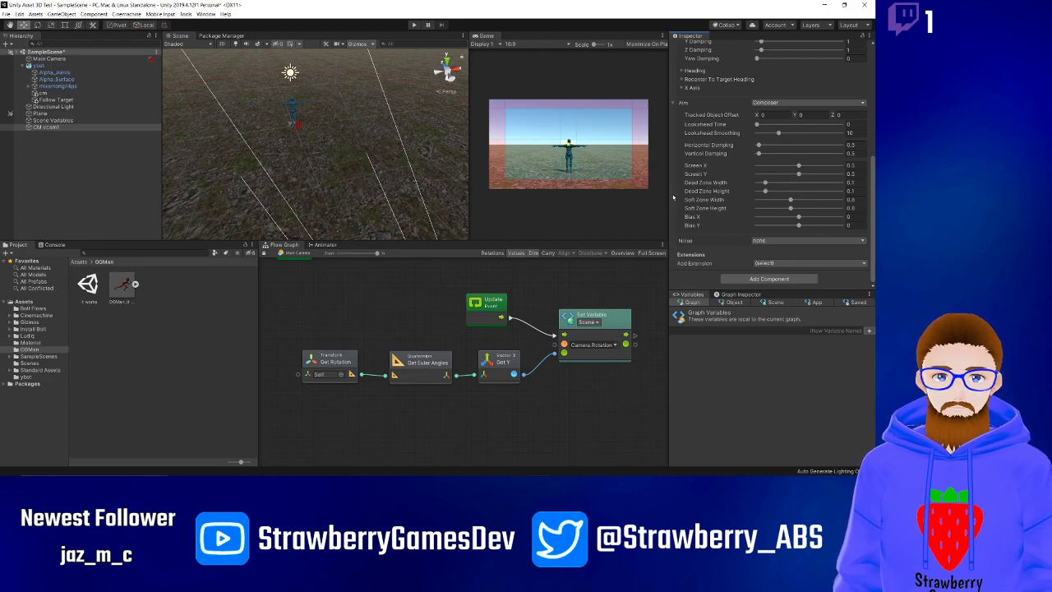
mouse_move(765, 183)
mouse_down()
mouse_move(784, 183)
mouse_move(764, 183)
mouse_up()
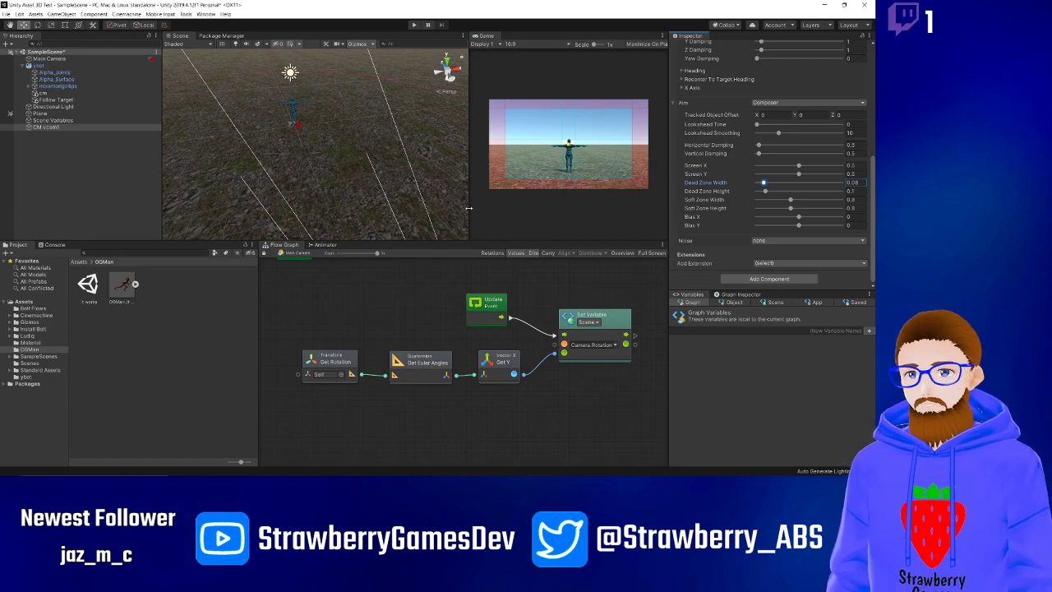
Enlarge the Game view and set the virtual camera's Follow Offset to Y 1.73 and Z -7.45.
drag(467, 215, 348, 219)
scroll(723, 191, up, 4)
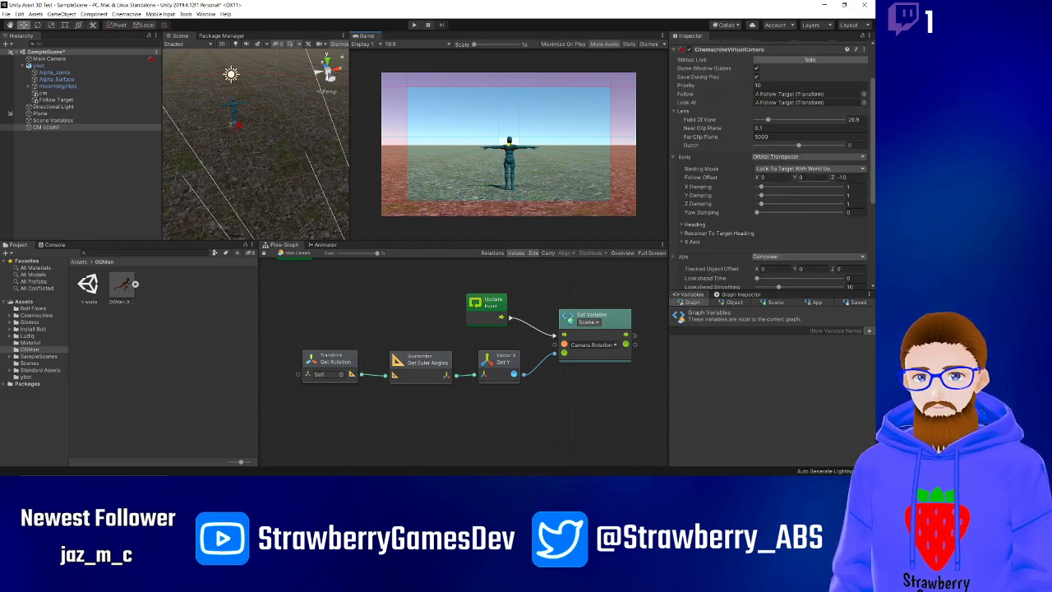
click(797, 178)
drag(796, 177, 820, 178)
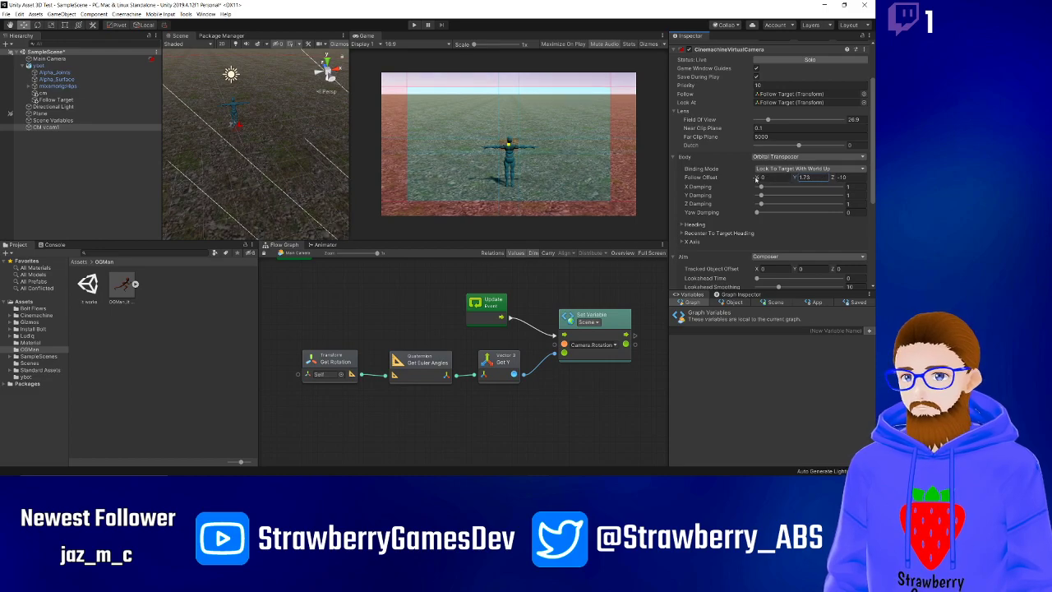
drag(757, 178, 758, 179)
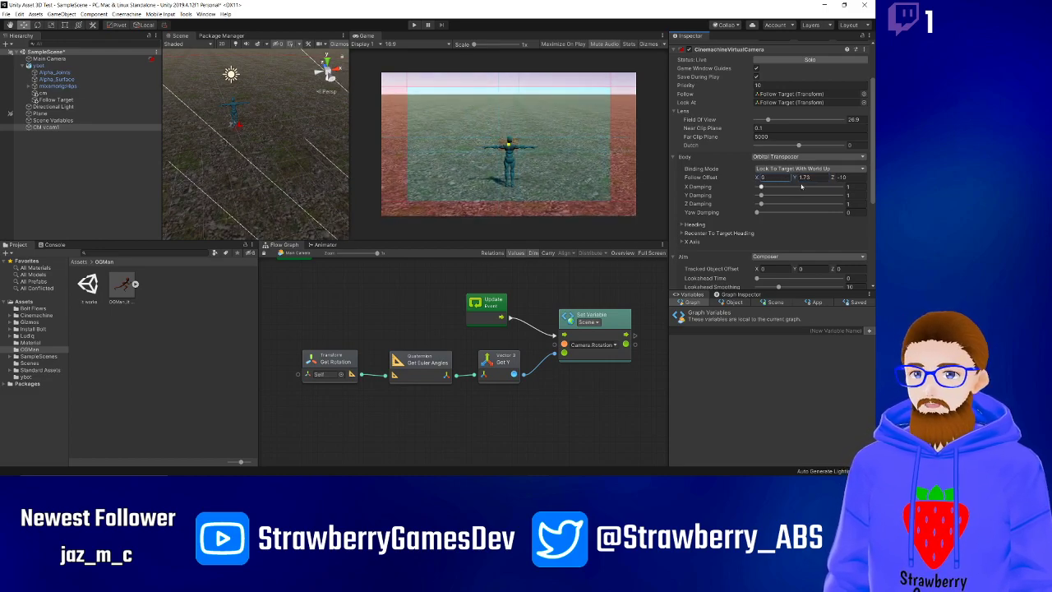
drag(833, 179, 13, 181)
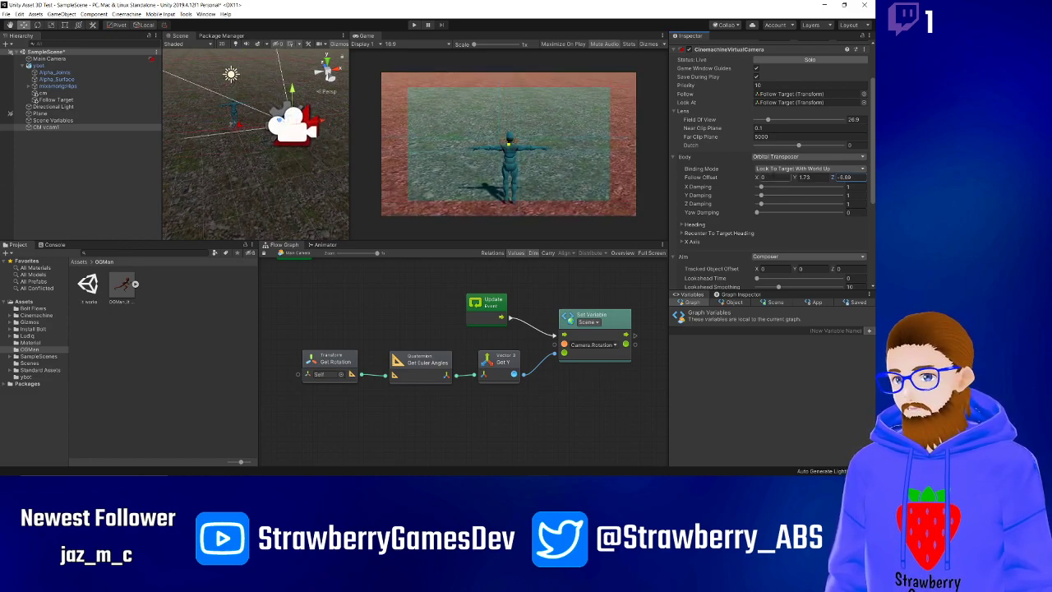
drag(832, 180, 792, 177)
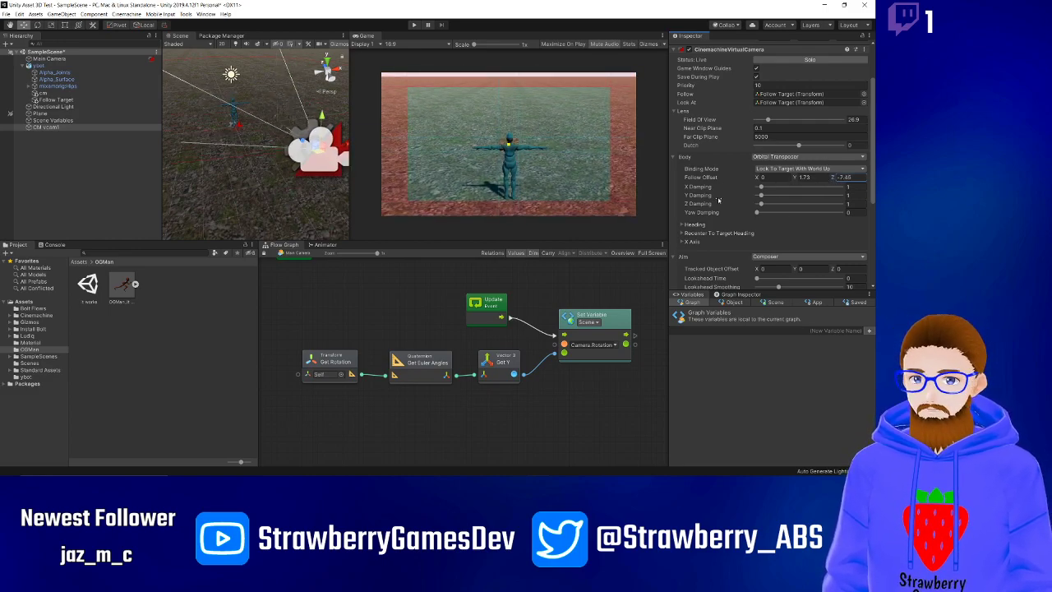
Try a different Screen X for the Composer and undo the change.
scroll(681, 193, down, 5)
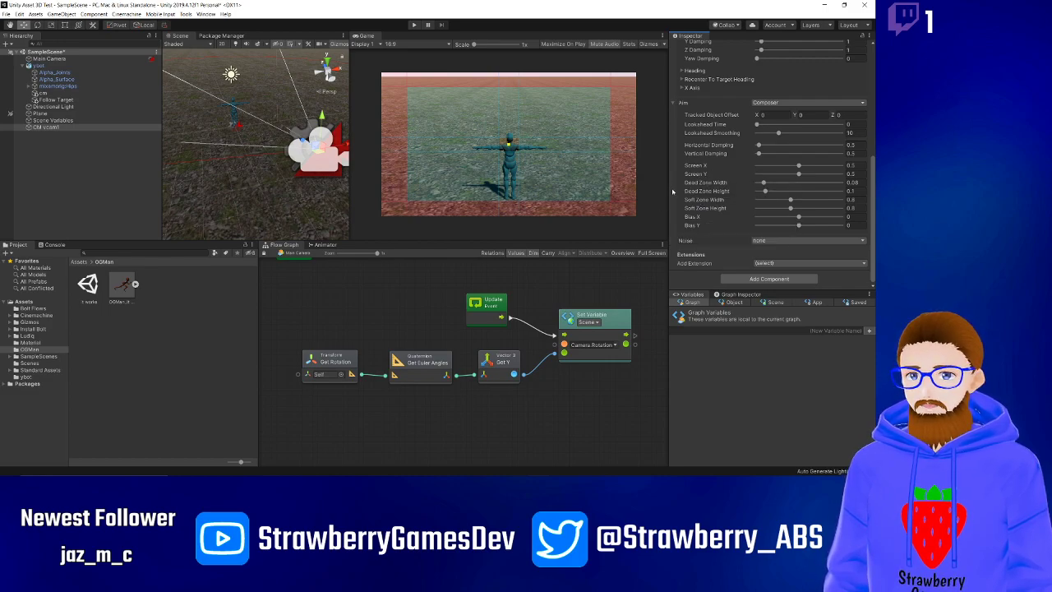
mouse_move(798, 166)
mouse_down()
mouse_move(824, 170)
mouse_move(784, 176)
mouse_up()
key(ctrl+z)
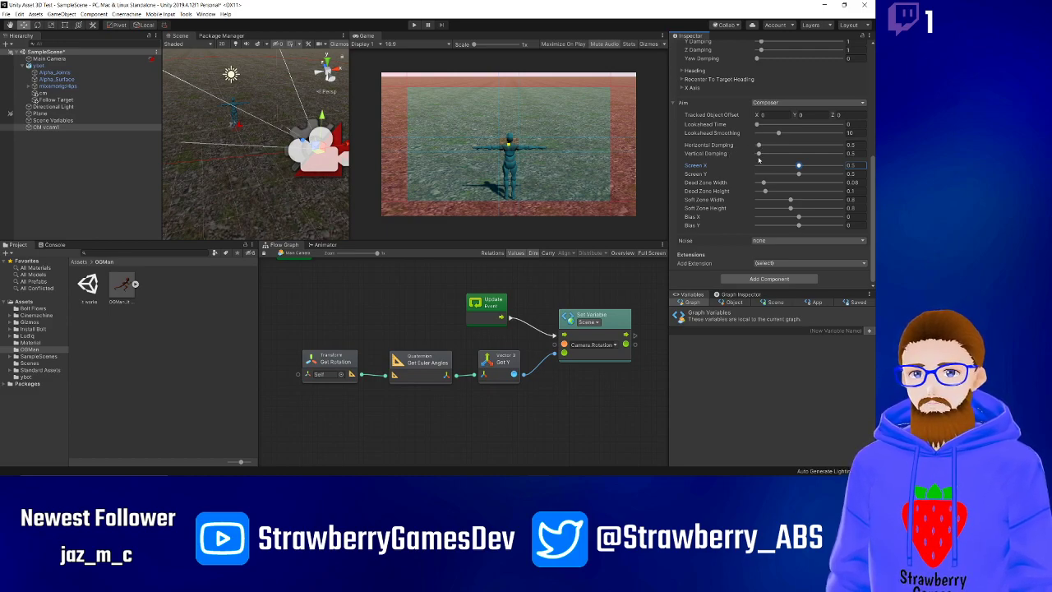
Try a Lookahead Time of about 0.38 in Play mode and reset it to 0.
drag(757, 126, 791, 127)
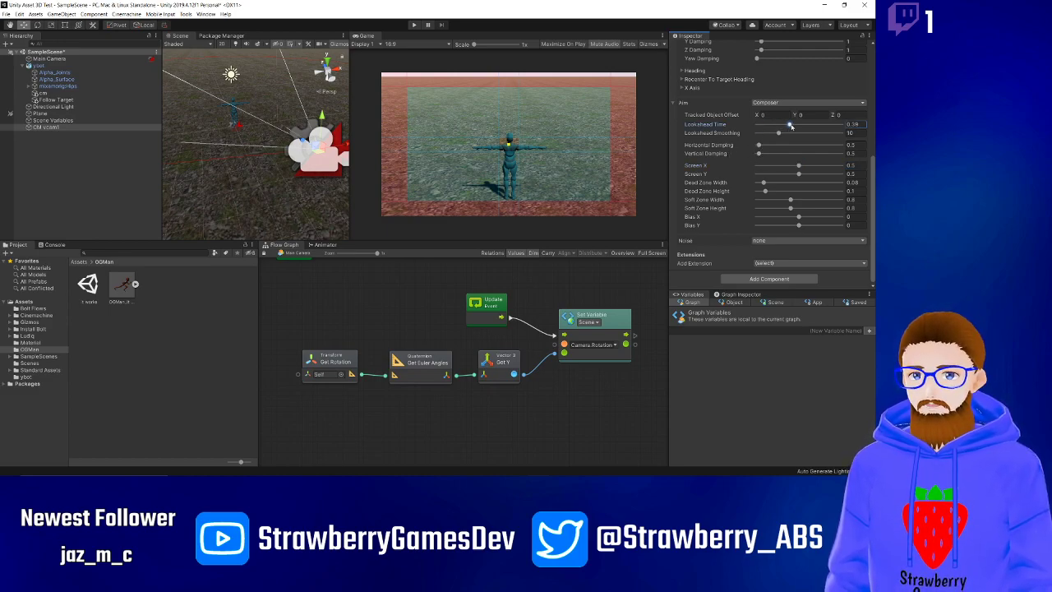
click(415, 24)
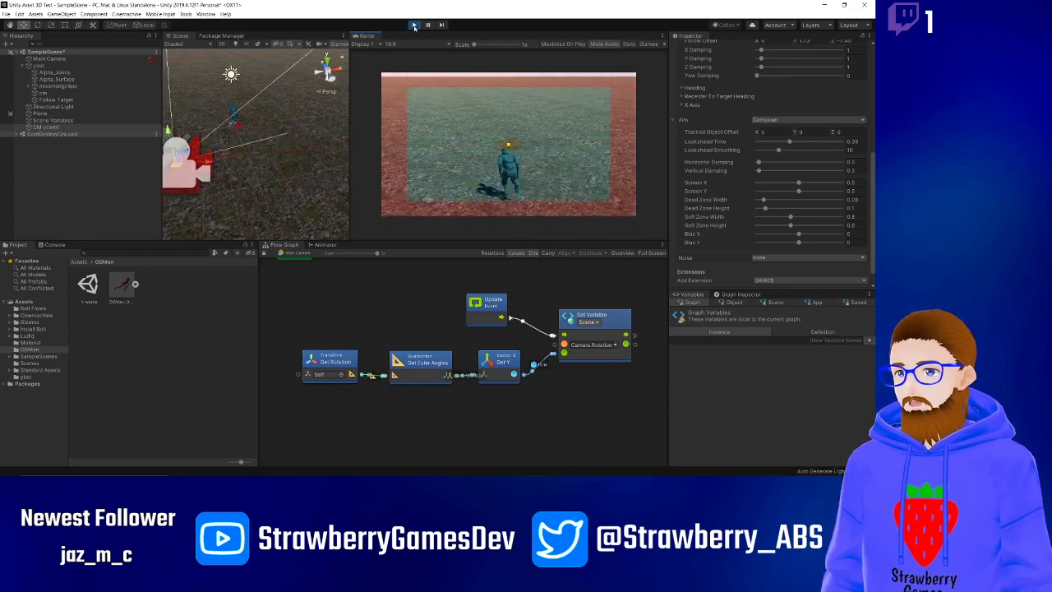
key(ctrl+p)
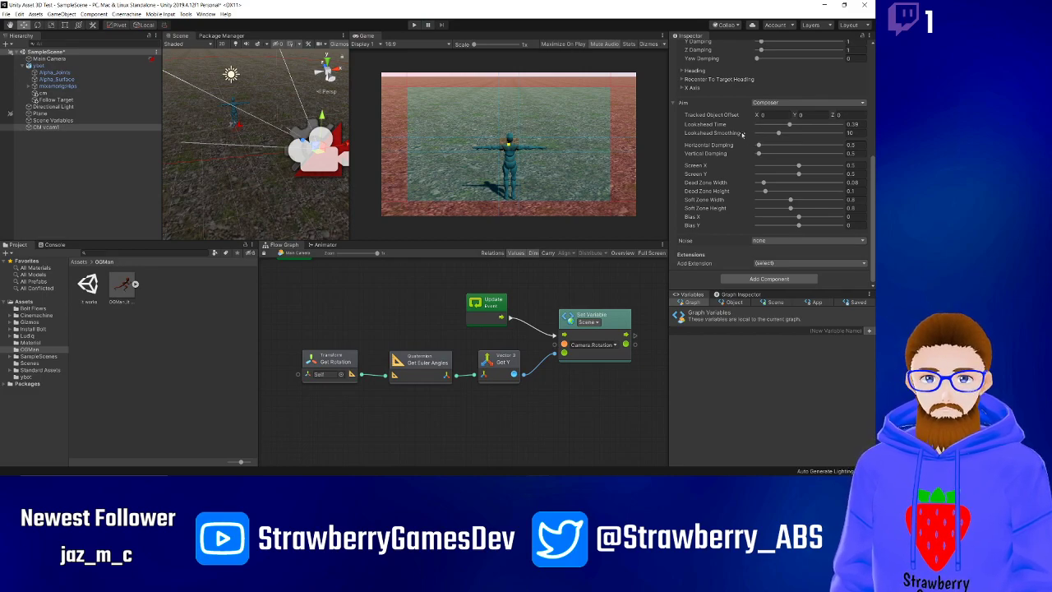
click(789, 125)
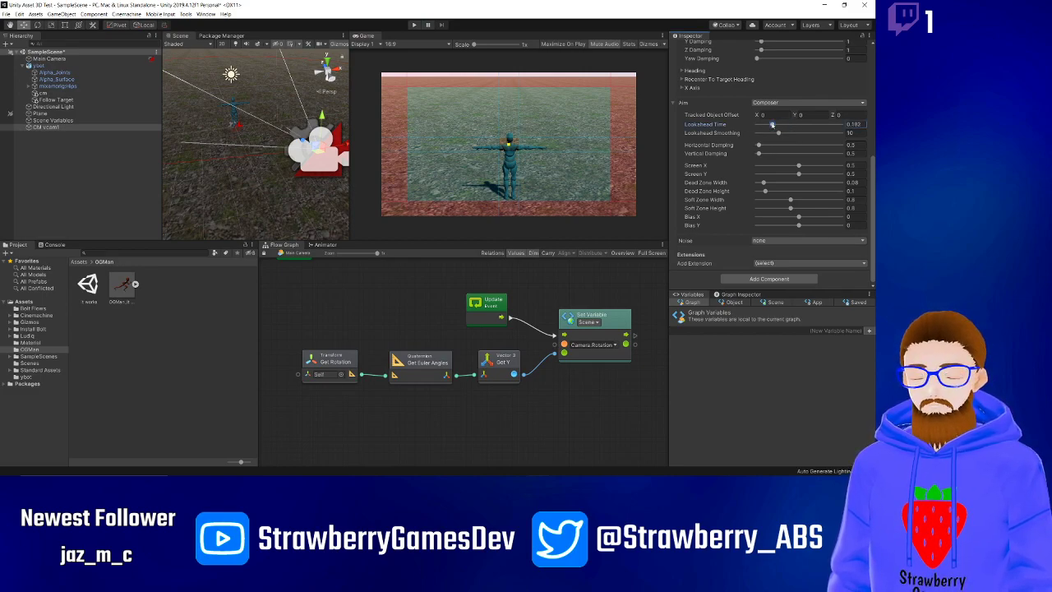
text(0)
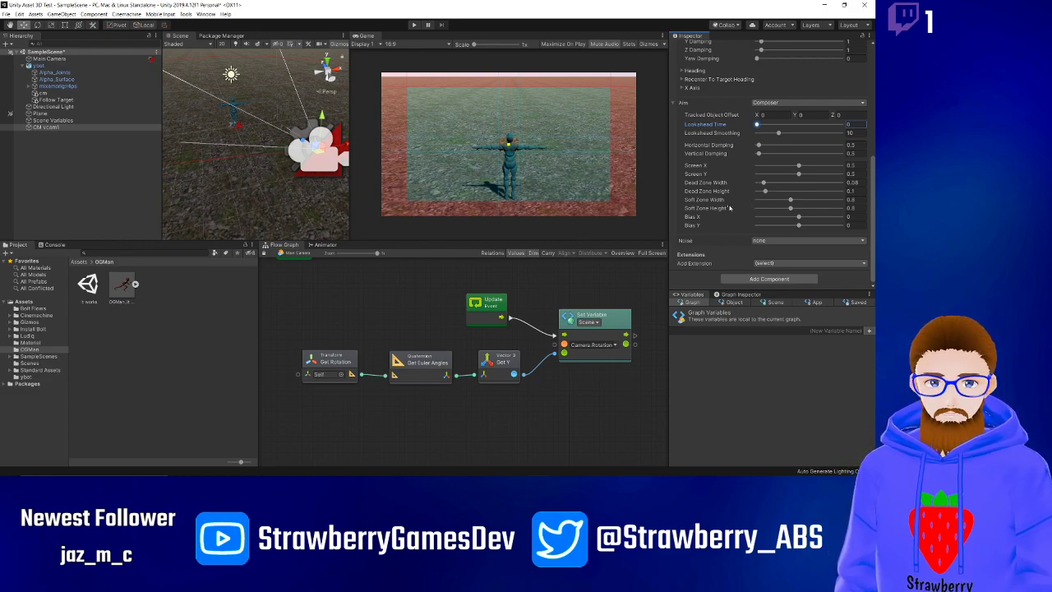
Try a Dead Zone Width of 0.42 and Height of 0.587, test them in Play mode and undo both changes.
drag(765, 184, 806, 191)
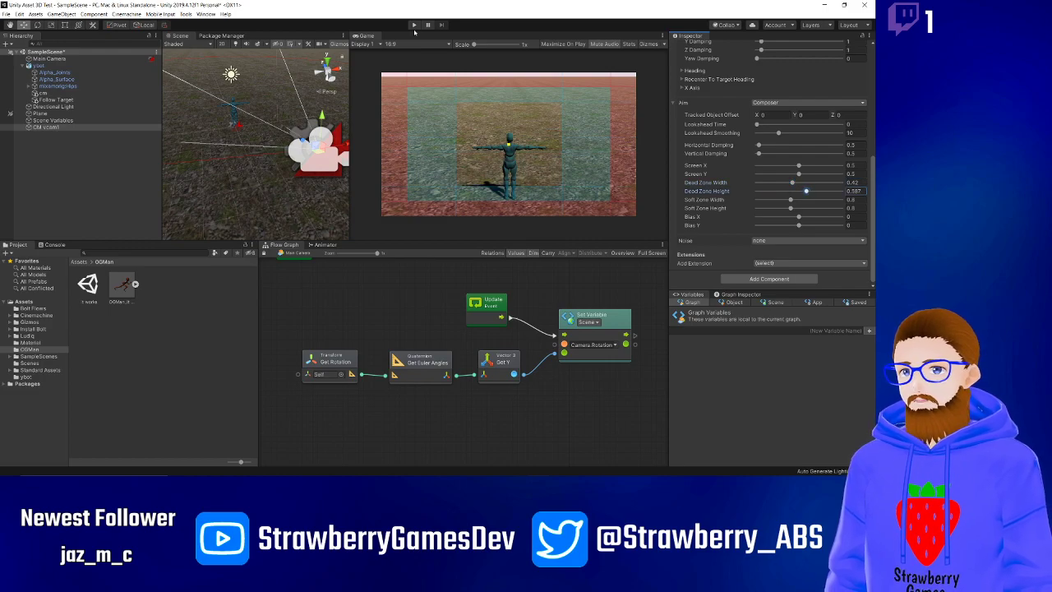
click(414, 26)
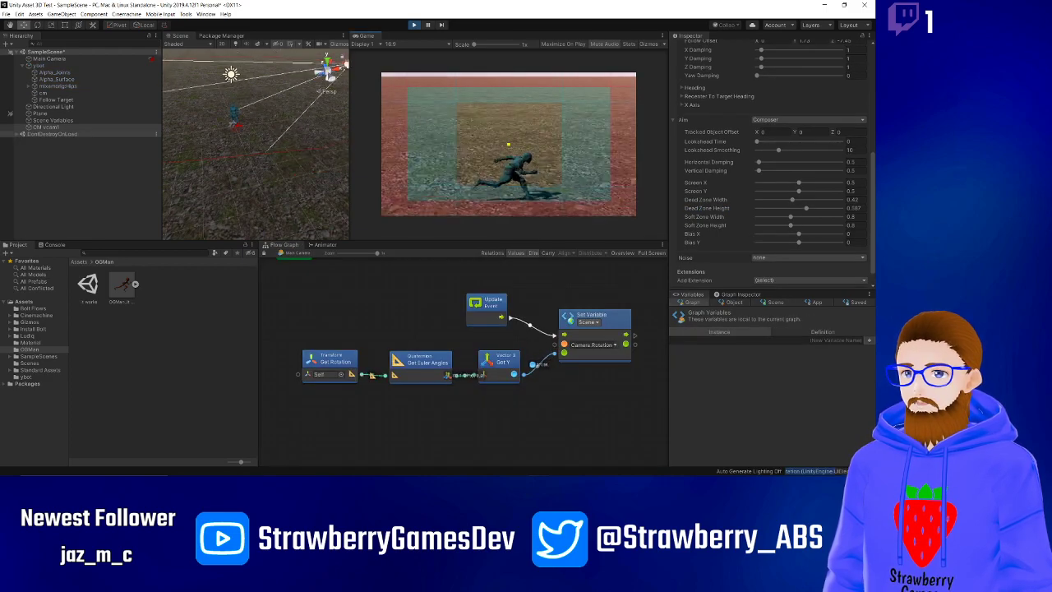
click(414, 25)
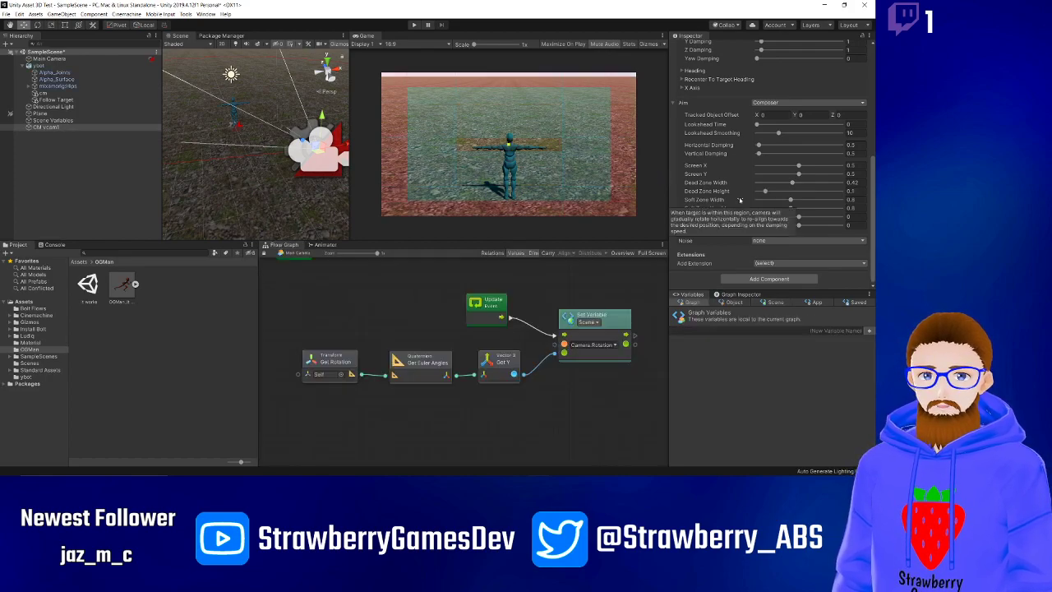
Check the available Noise options and return to the virtual camera's Body settings.
click(763, 241)
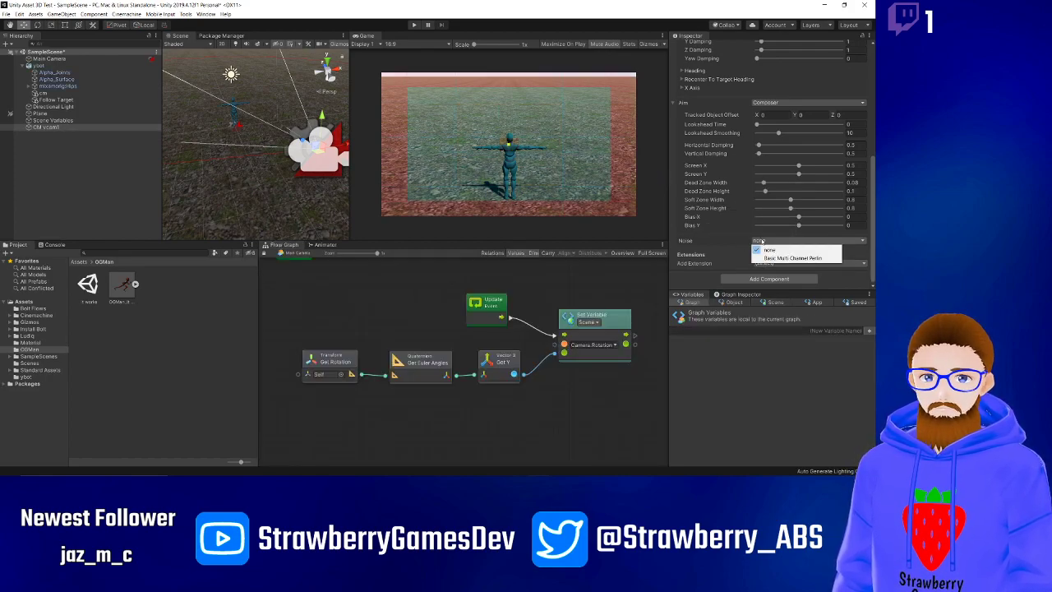
click(728, 239)
scroll(724, 249, up, 5)
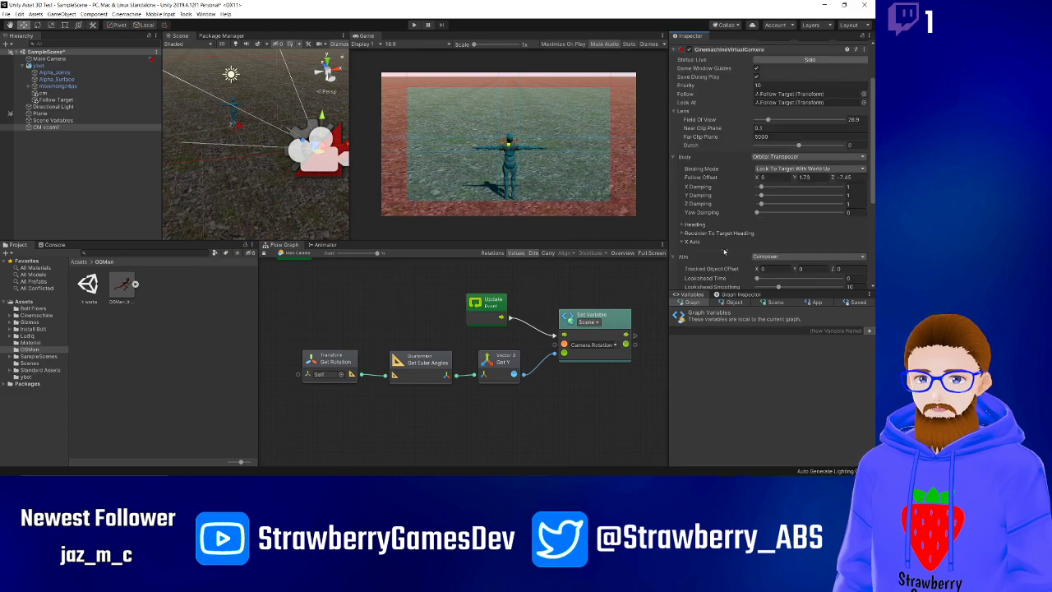
Try an Accel Time and Decel Time of 0 for the Orbital Transposer's X Axis and test them in Play mode.
scroll(724, 249, down, 3)
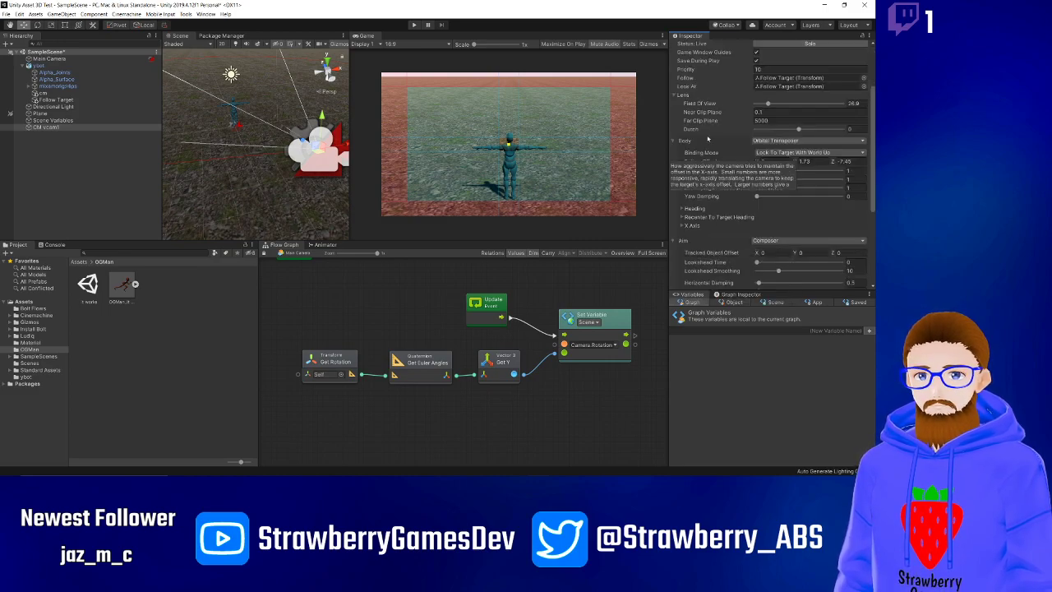
click(682, 225)
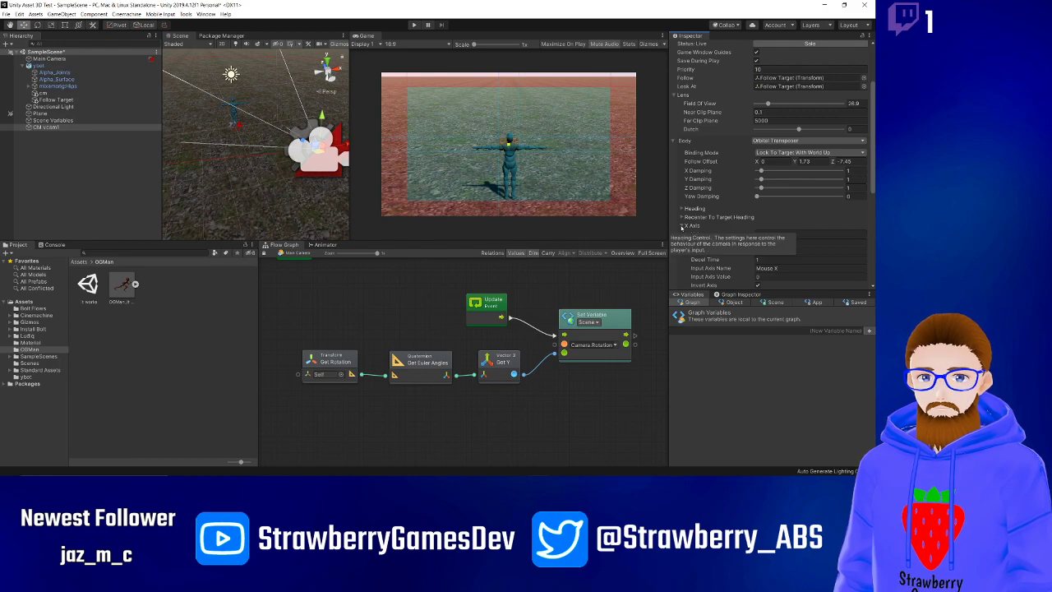
click(682, 226)
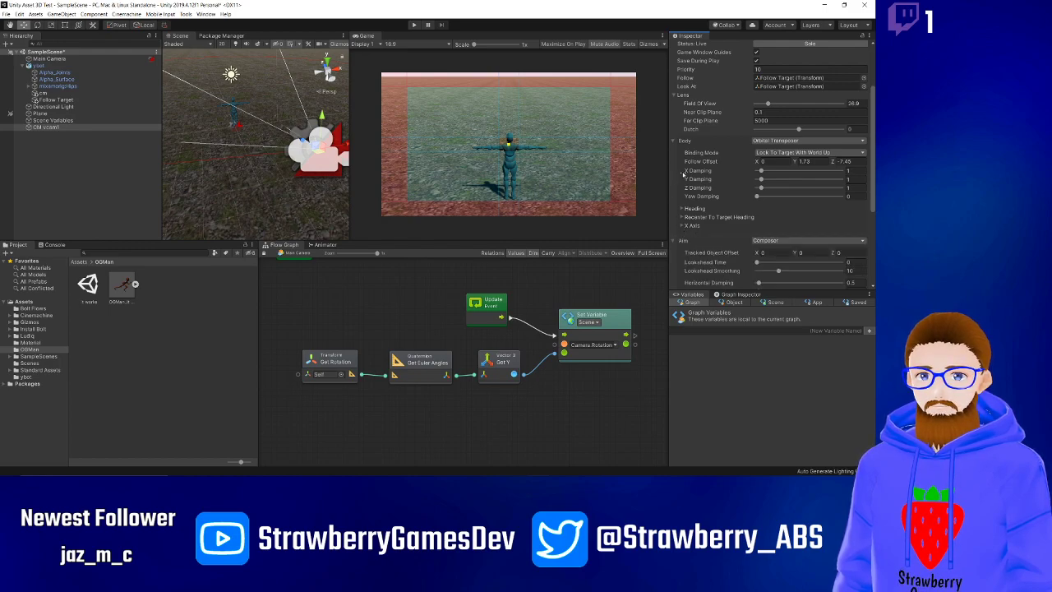
click(683, 226)
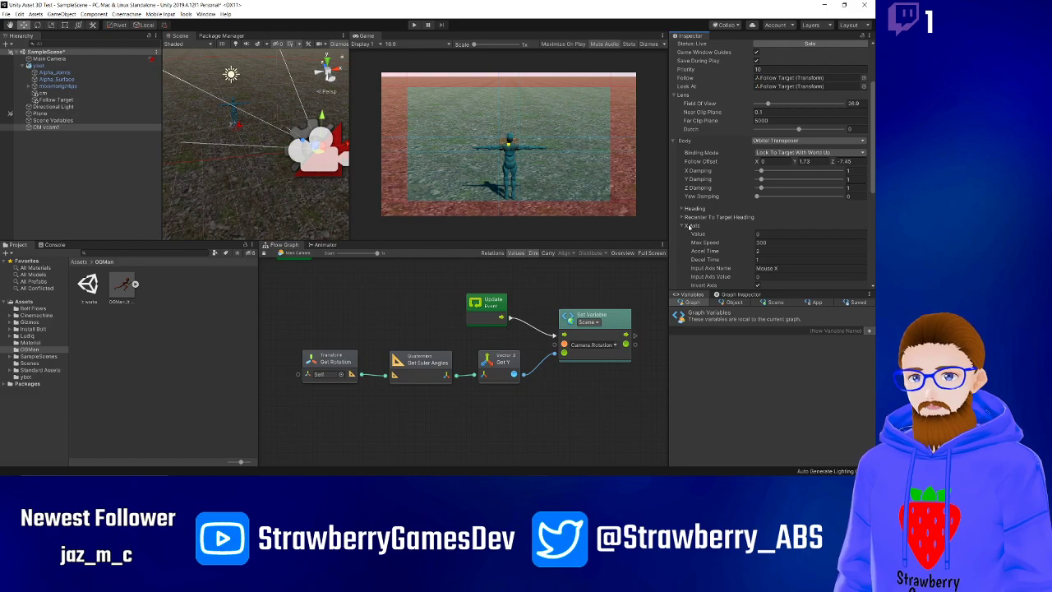
scroll(691, 227, down, 2)
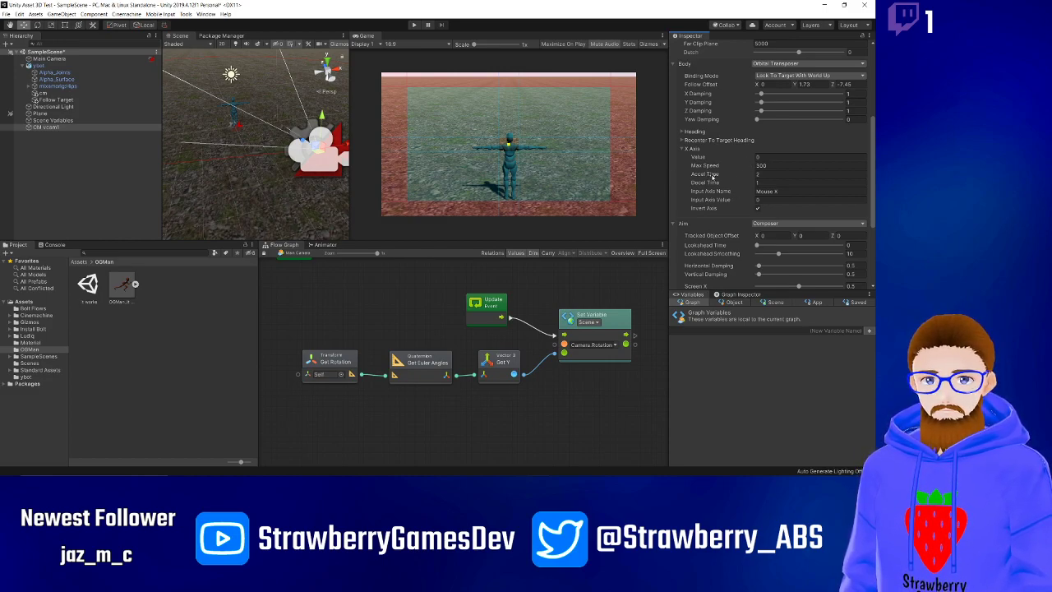
drag(711, 177, 694, 175)
mouse_move(682, 177)
mouse_down()
mouse_move(670, 176)
mouse_move(678, 185)
mouse_up()
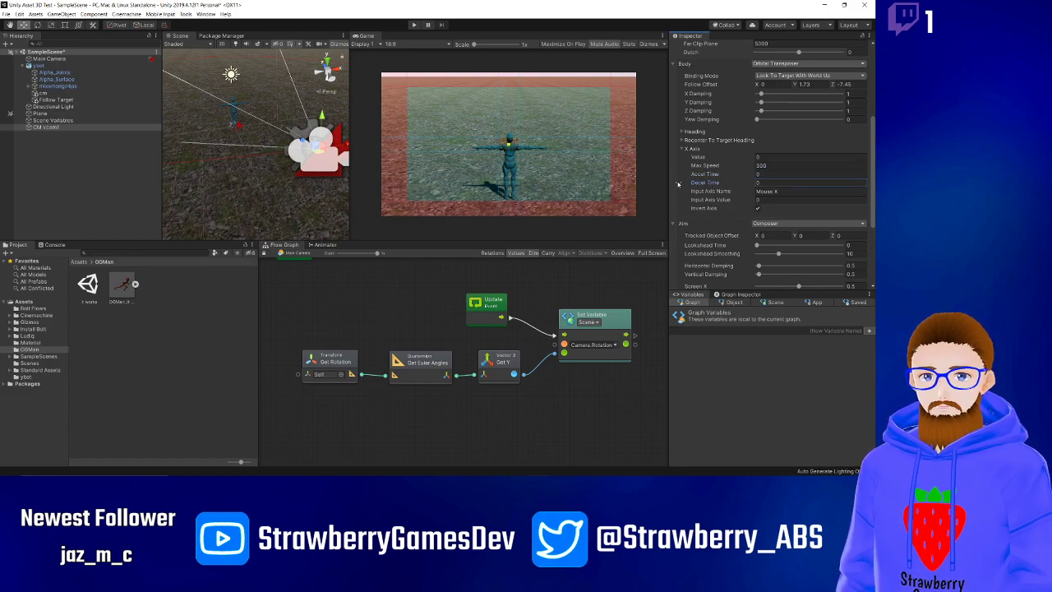
click(414, 24)
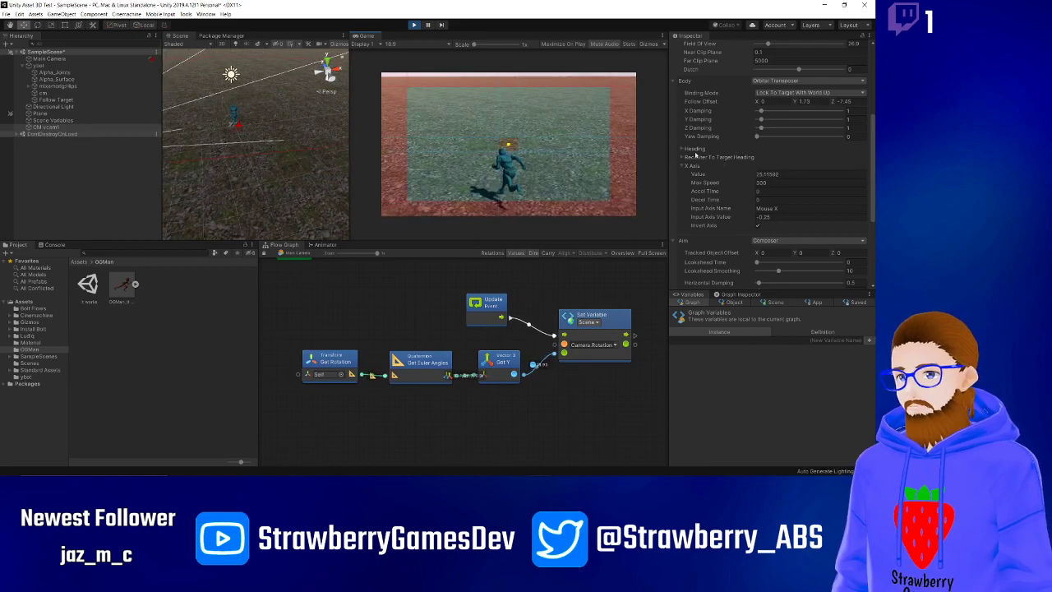
click(414, 25)
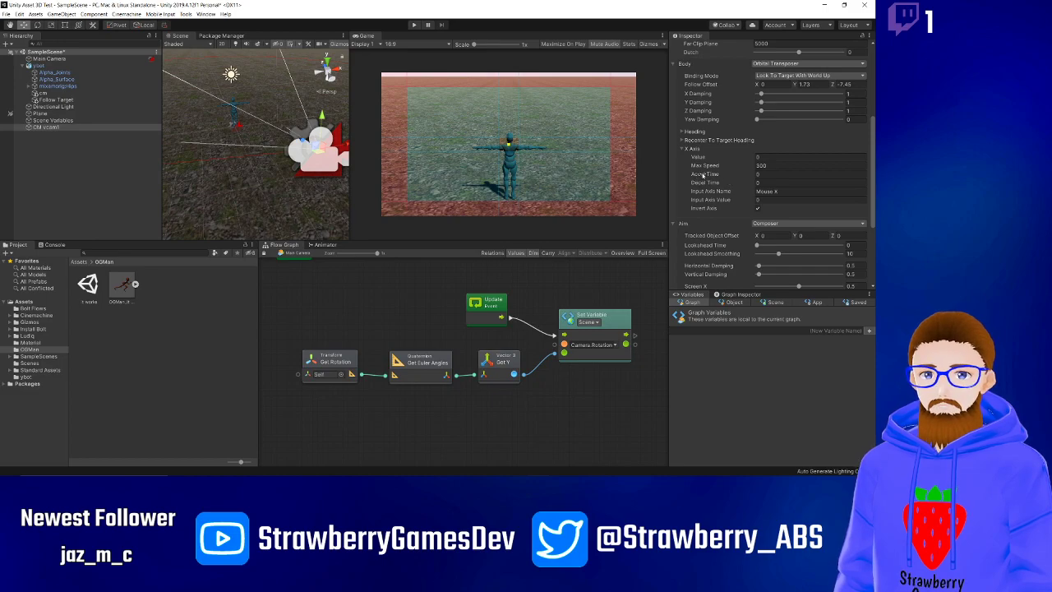
Set the X Axis Accel and Decel Time to 0.1 and Max Speed to 500, turn off Invert Axis, and play test.
click(758, 173)
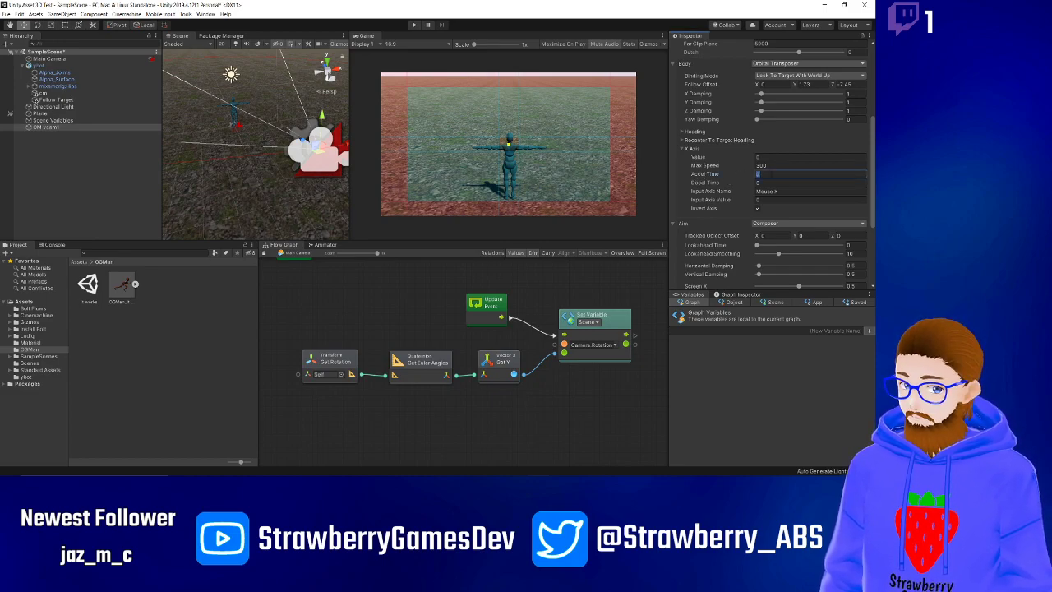
text(0.1)
key(Tab)
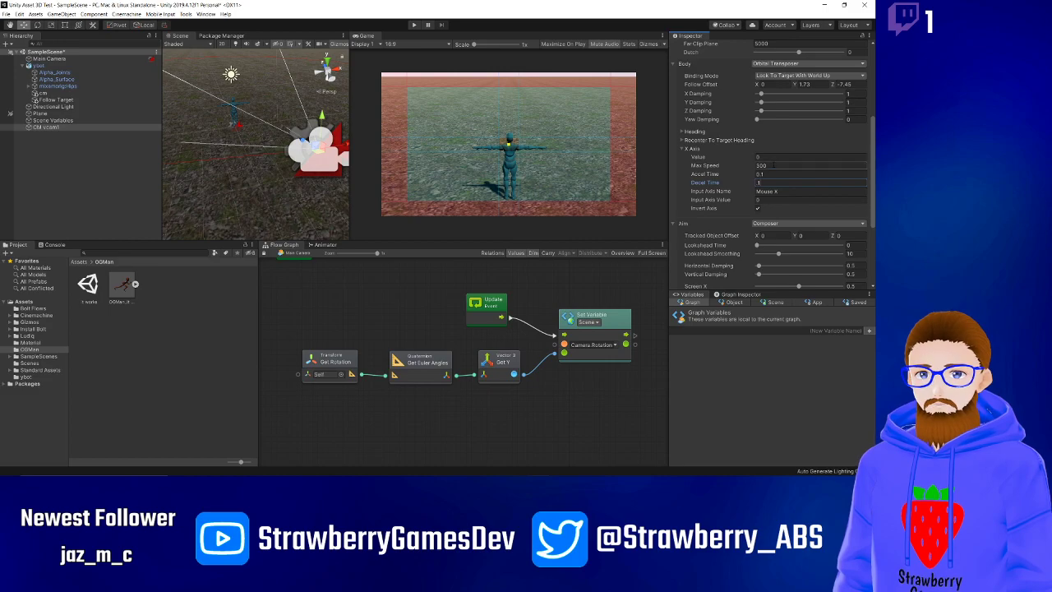
click(772, 165)
text(50)
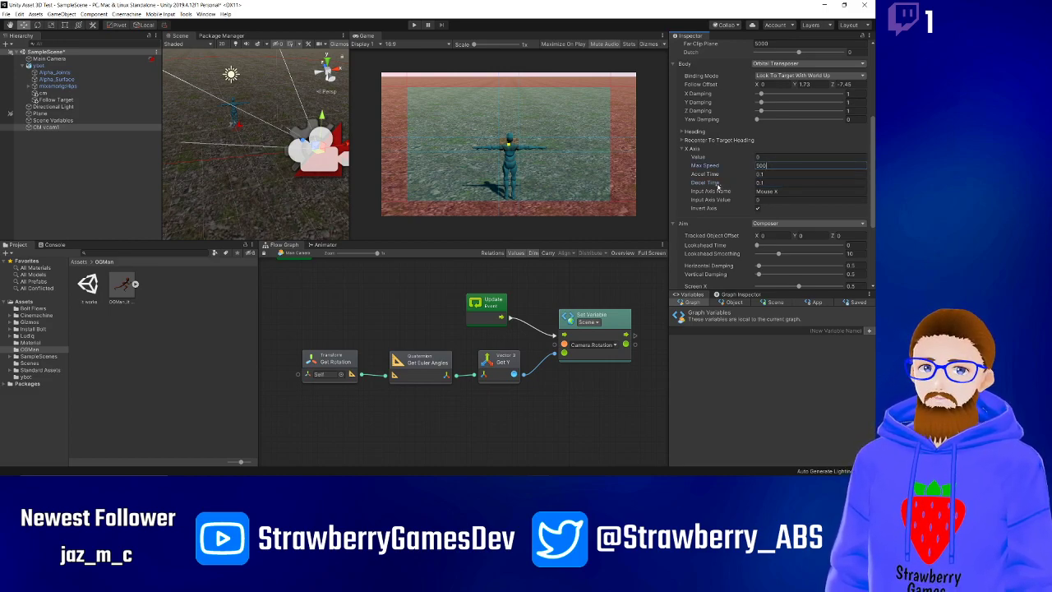
click(757, 207)
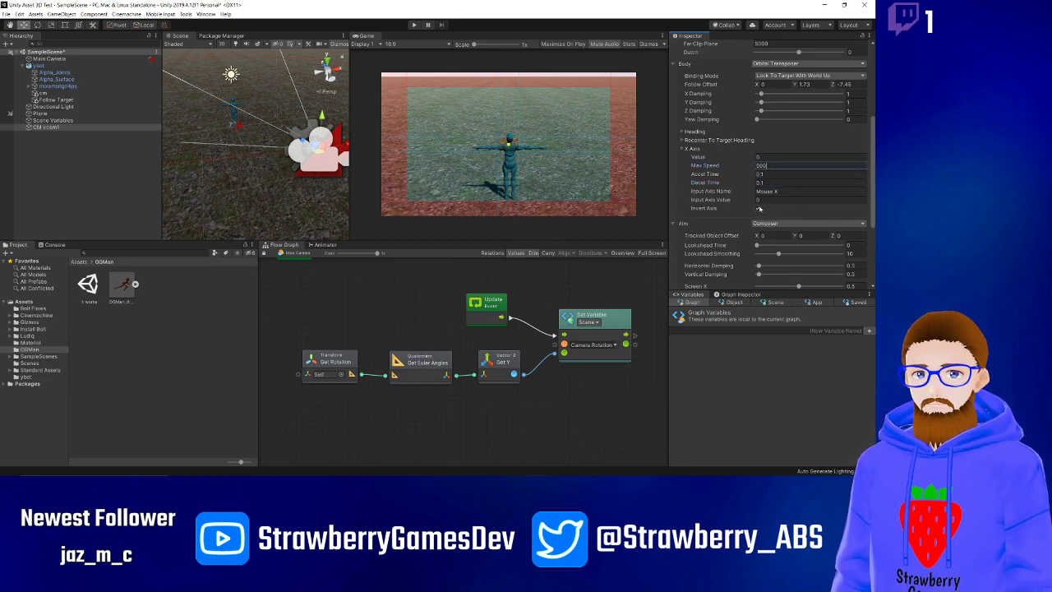
click(414, 26)
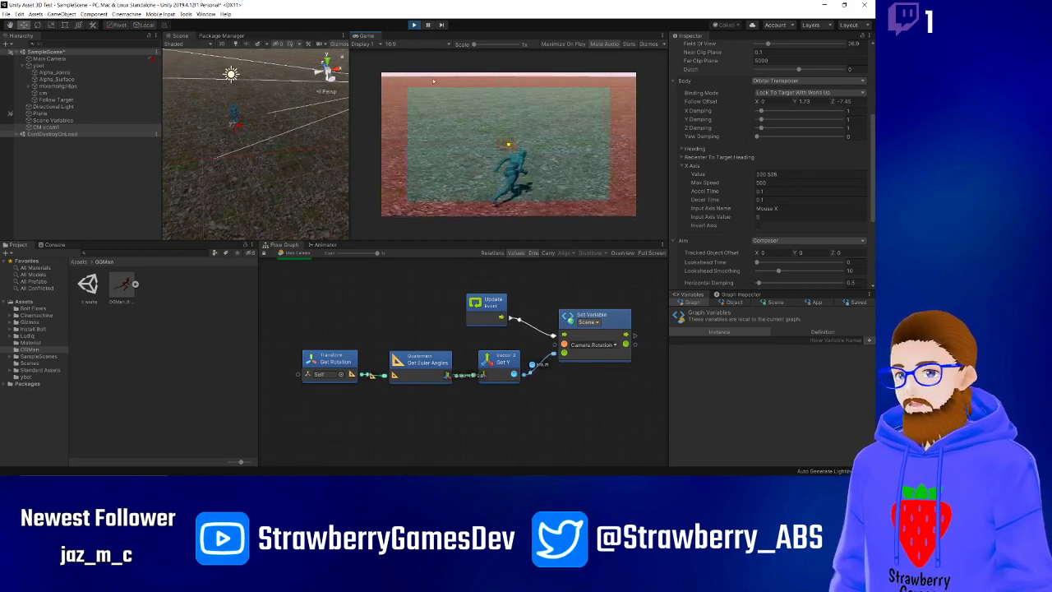
click(415, 26)
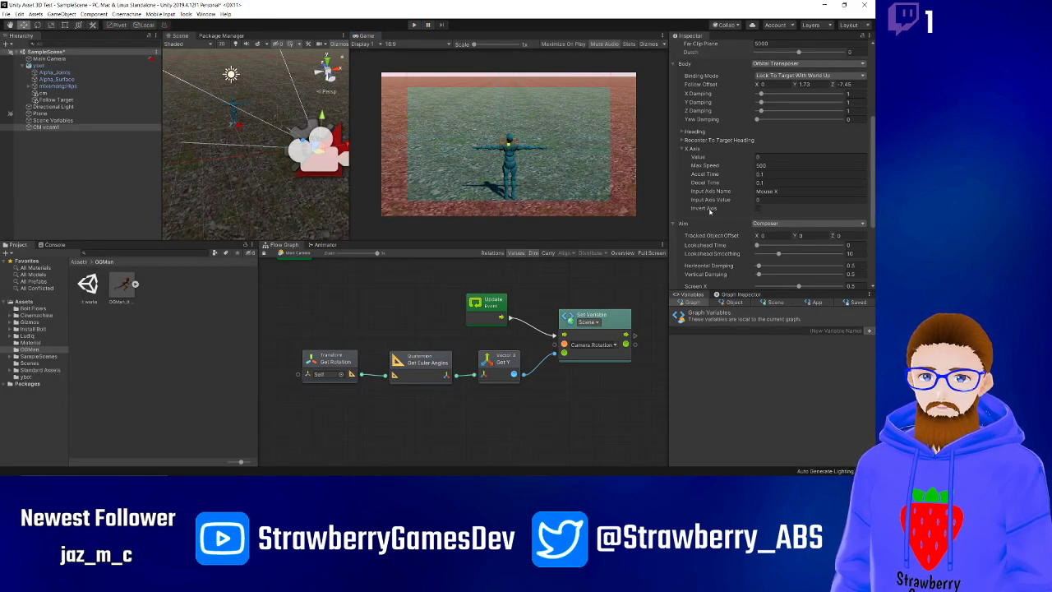
Check the available Body types of the virtual camera and review its X Axis and Aim settings.
scroll(707, 205, down, 3)
scroll(706, 210, up, 6)
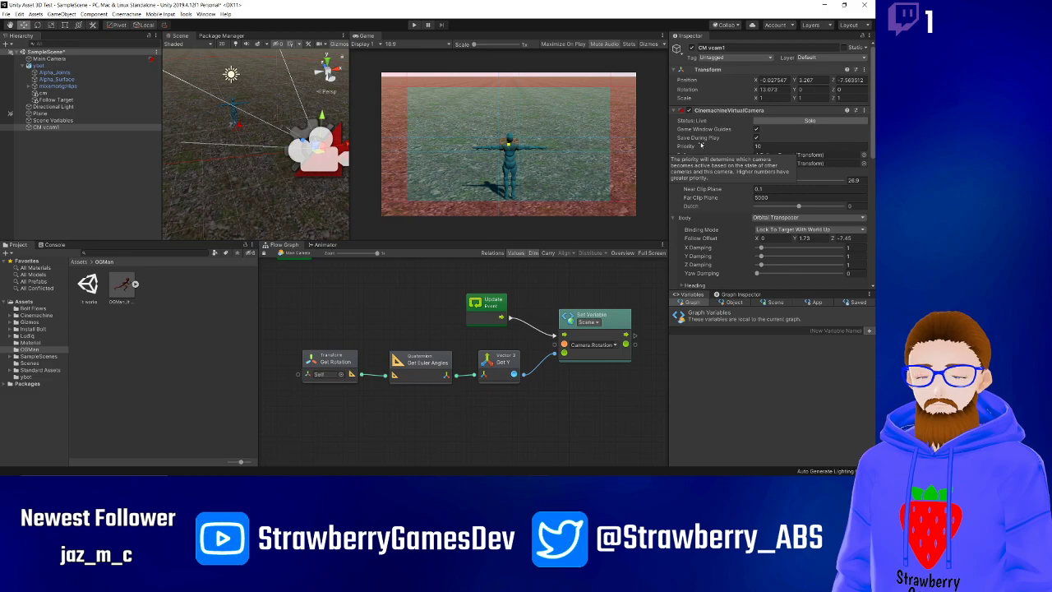
scroll(672, 215, down, 3)
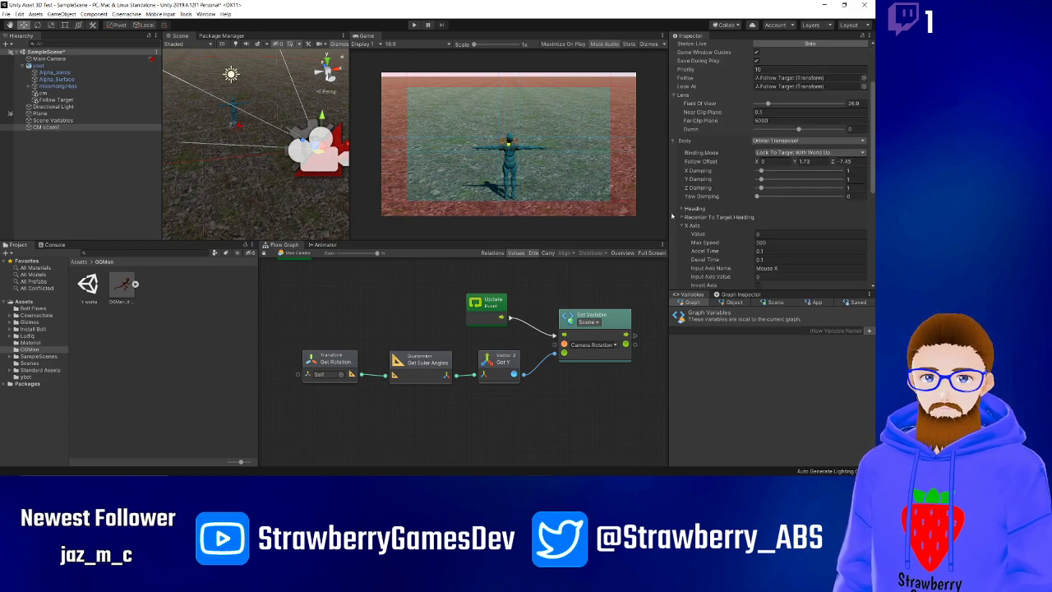
click(791, 141)
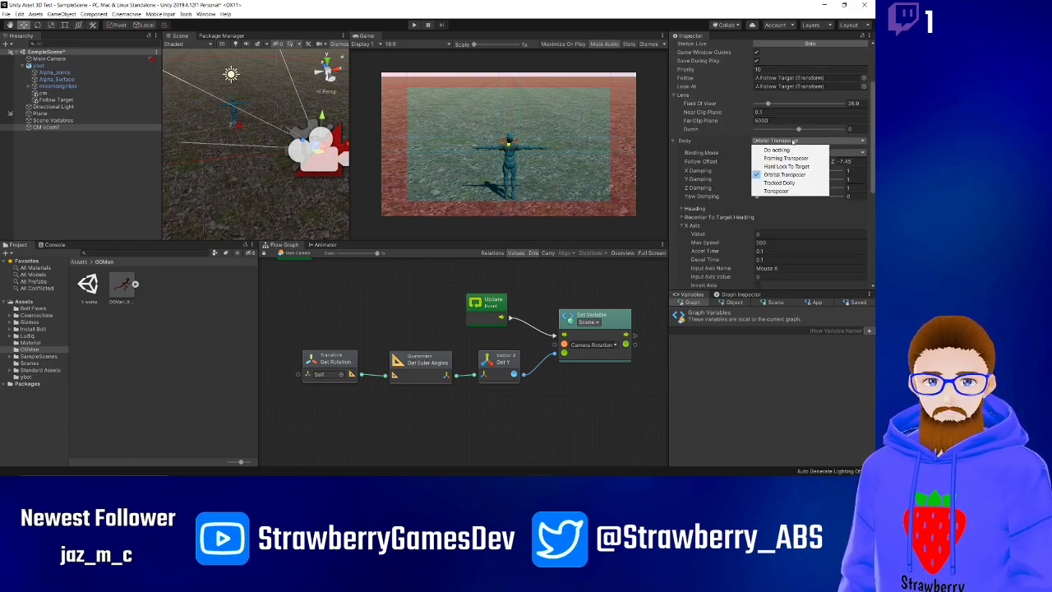
click(793, 141)
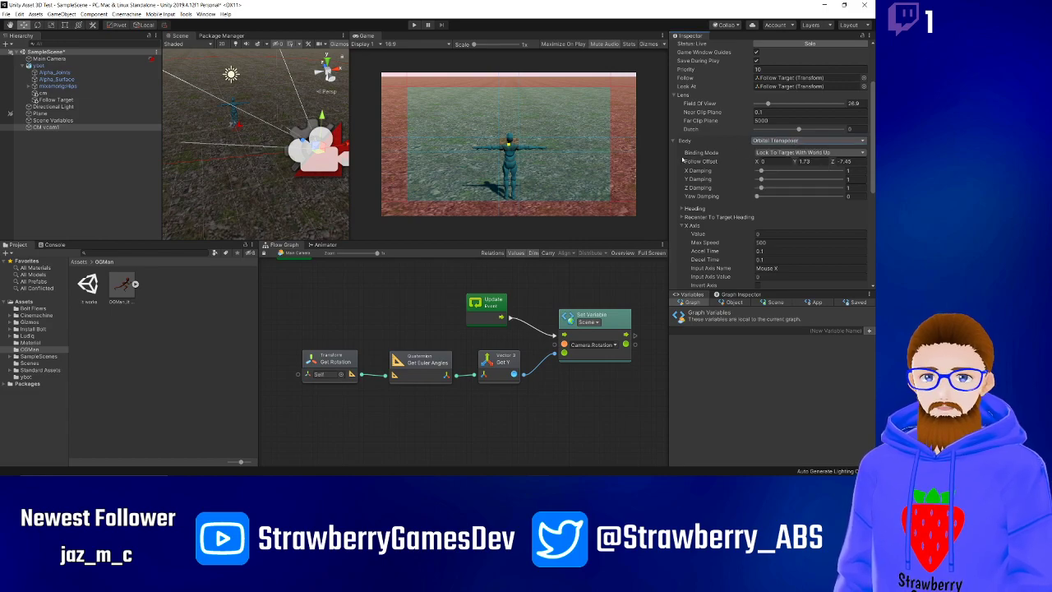
scroll(683, 161, down, 5)
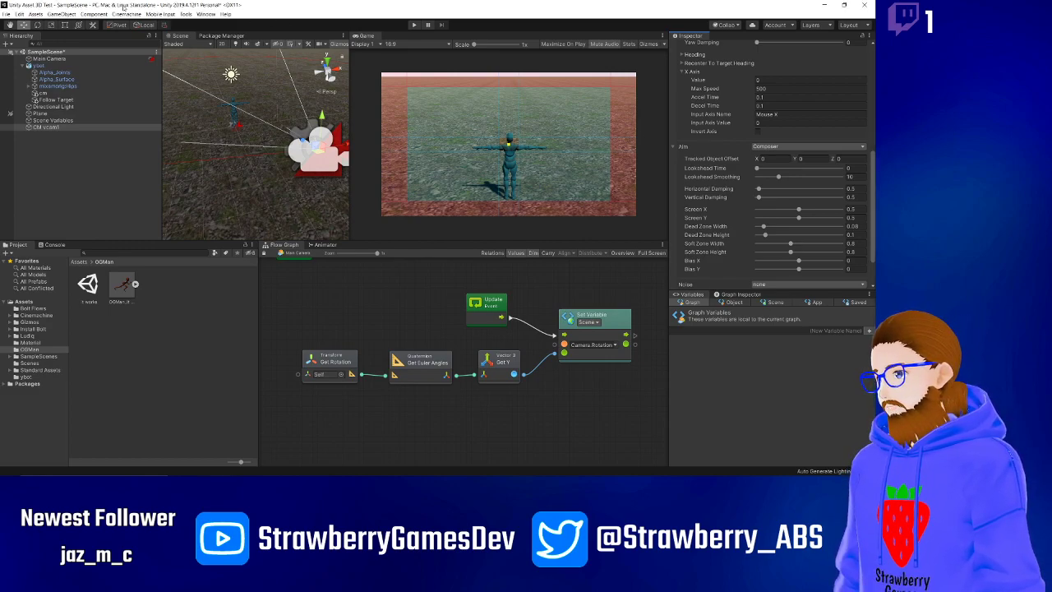
Delete the CM vcam1 virtual camera from the scene.
click(134, 14)
click(146, 23)
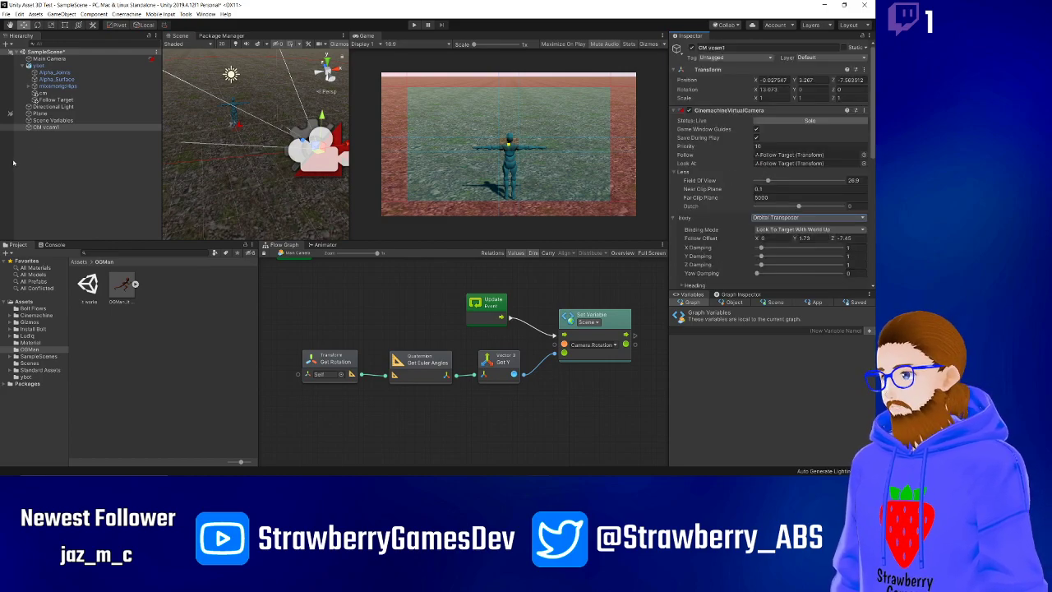
key(Delete)
key(ctrl+z)
key(Delete)
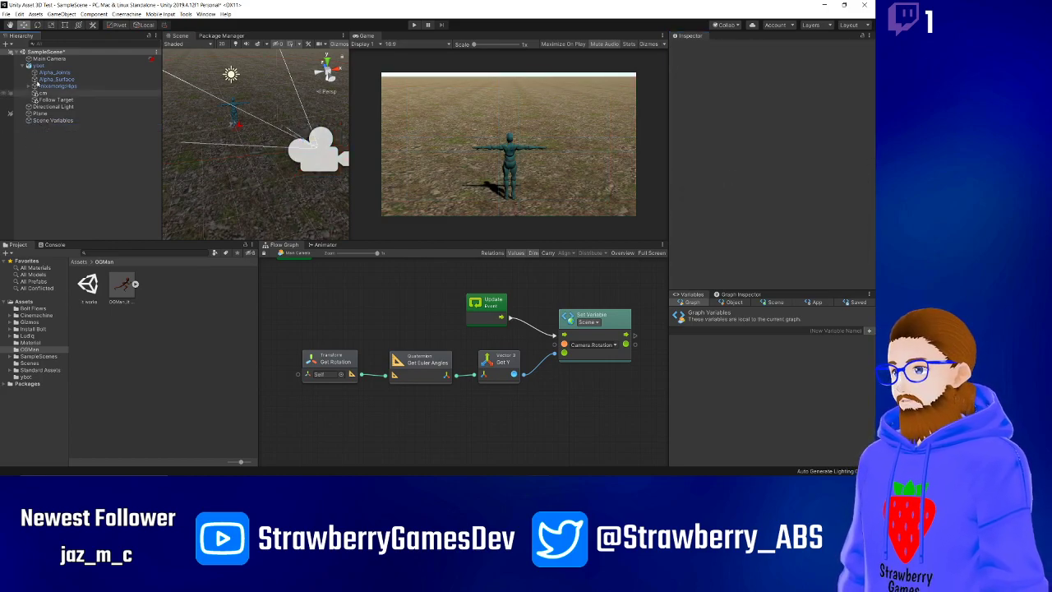
Create a Cinemachine FreeLook camera and assign Follow Target to both its Follow and Look At fields.
click(127, 14)
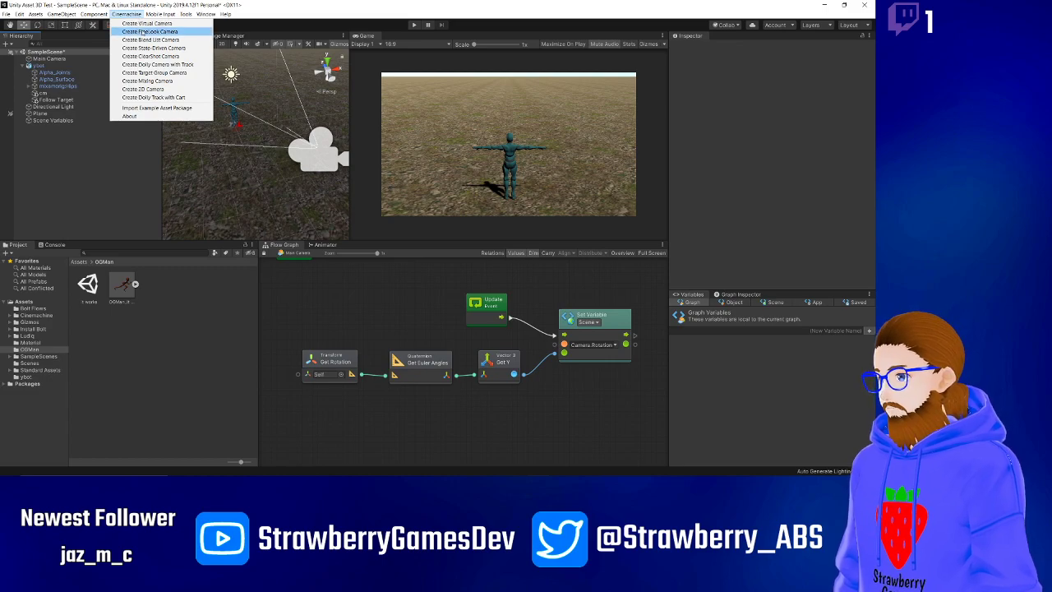
click(146, 31)
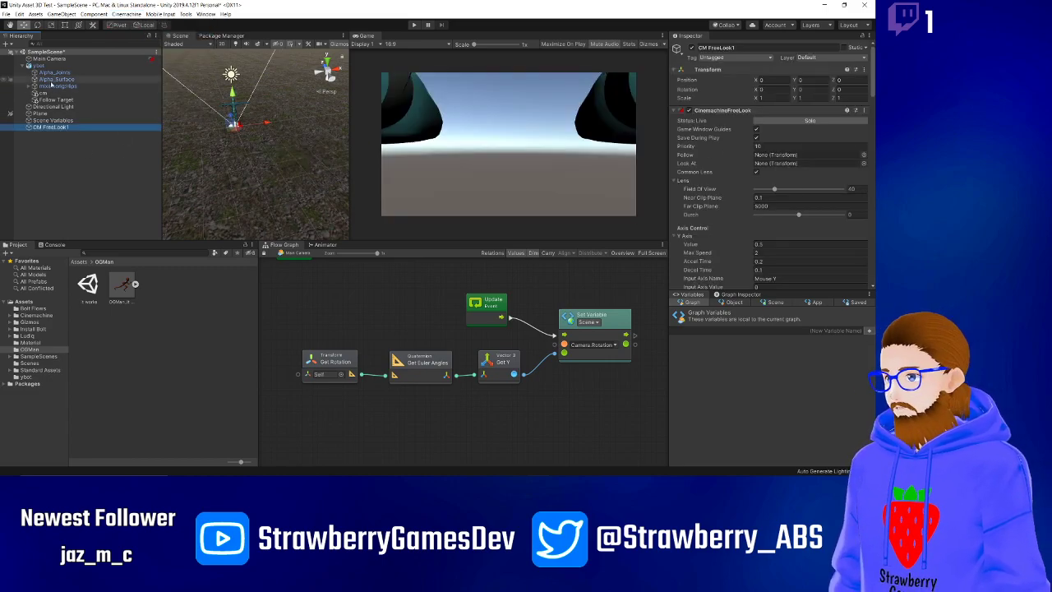
drag(47, 100, 772, 154)
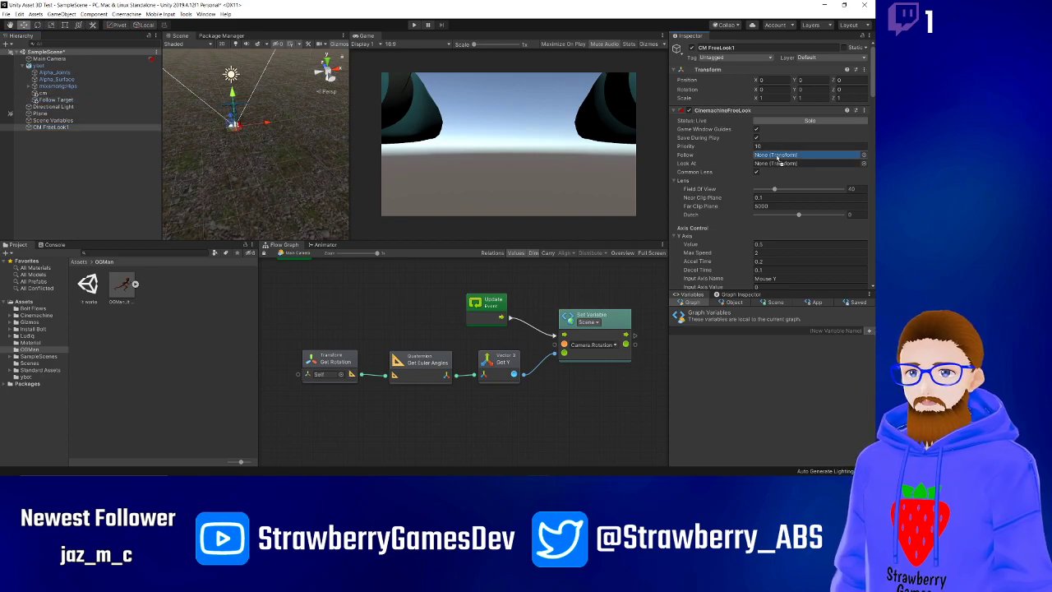
drag(64, 102, 780, 163)
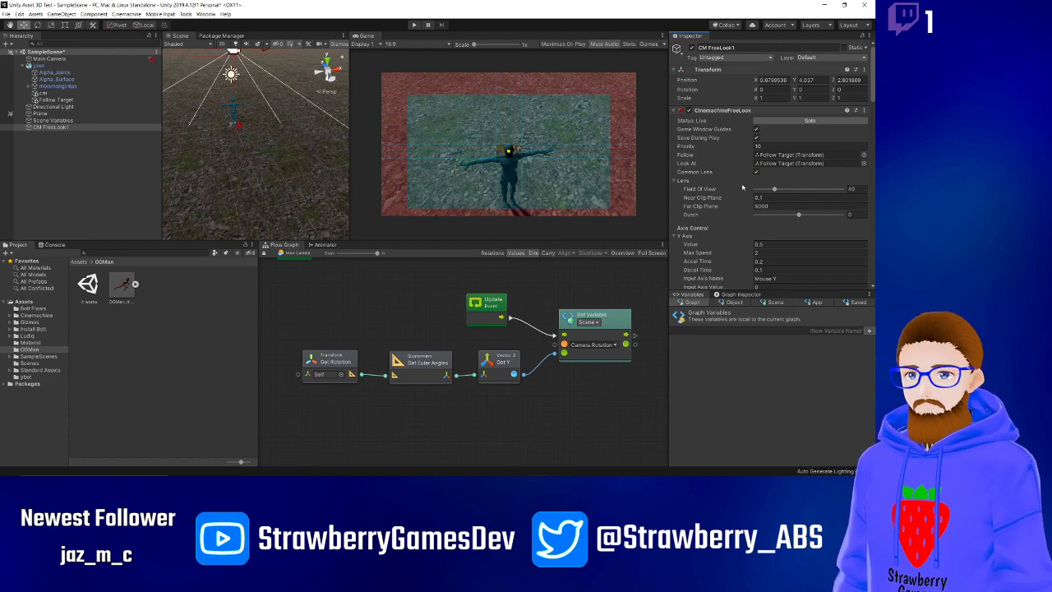
Examine the FreeLook camera's Axis Control, Orbits and rig settings, including the available Binding Mode options.
scroll(732, 192, down, 3)
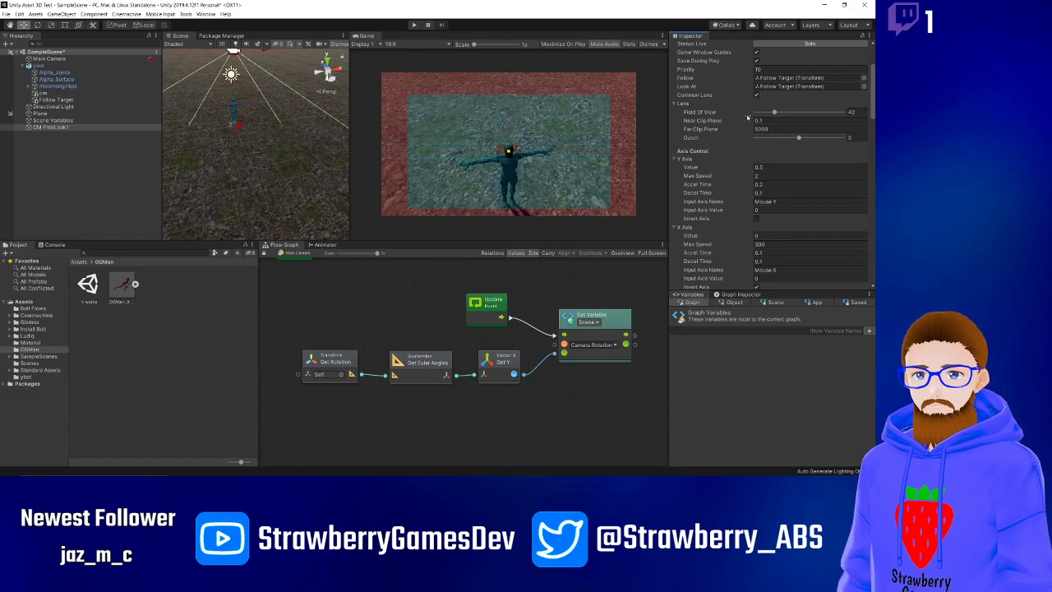
scroll(734, 176, down, 10)
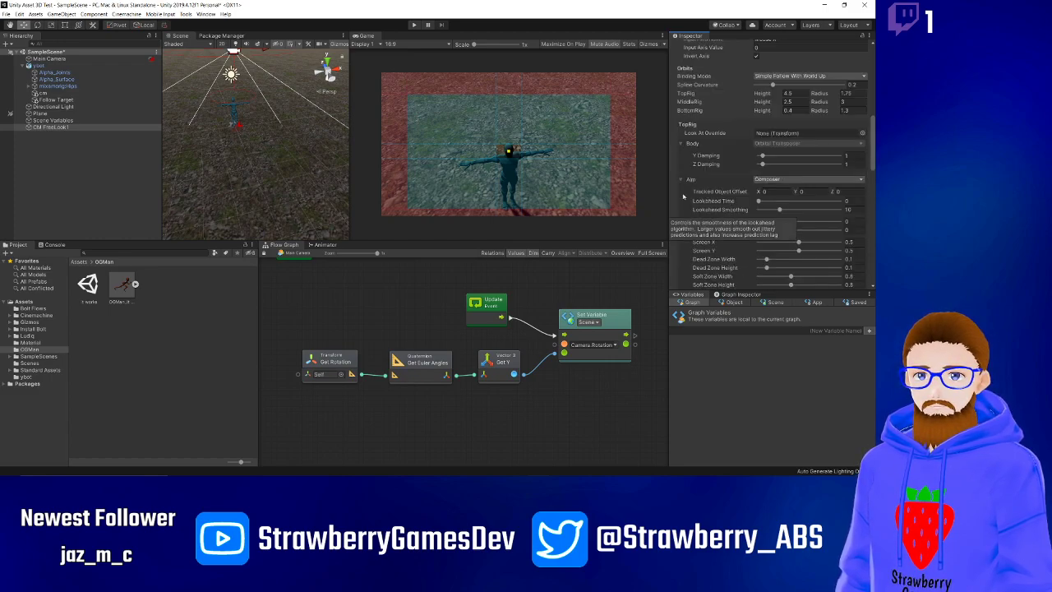
scroll(672, 151, down, 3)
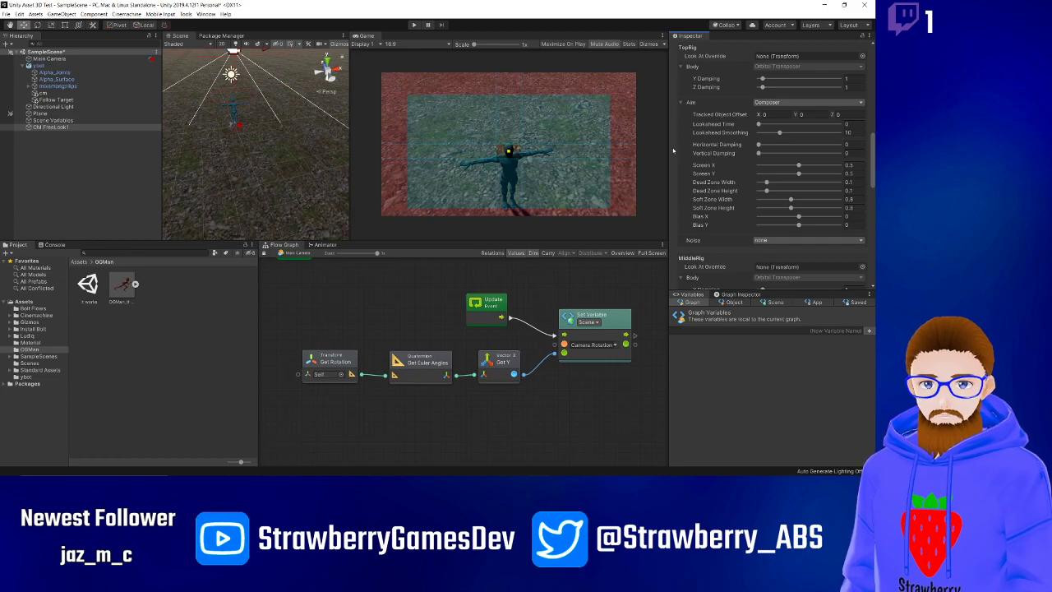
scroll(672, 151, up, 4)
scroll(672, 150, up, 2)
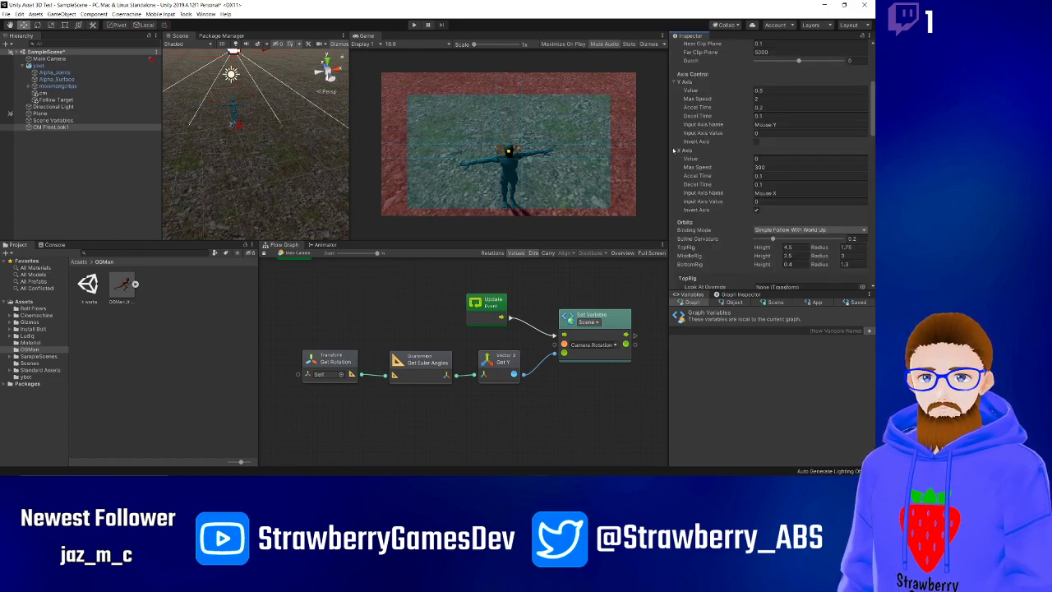
scroll(672, 150, up, 2)
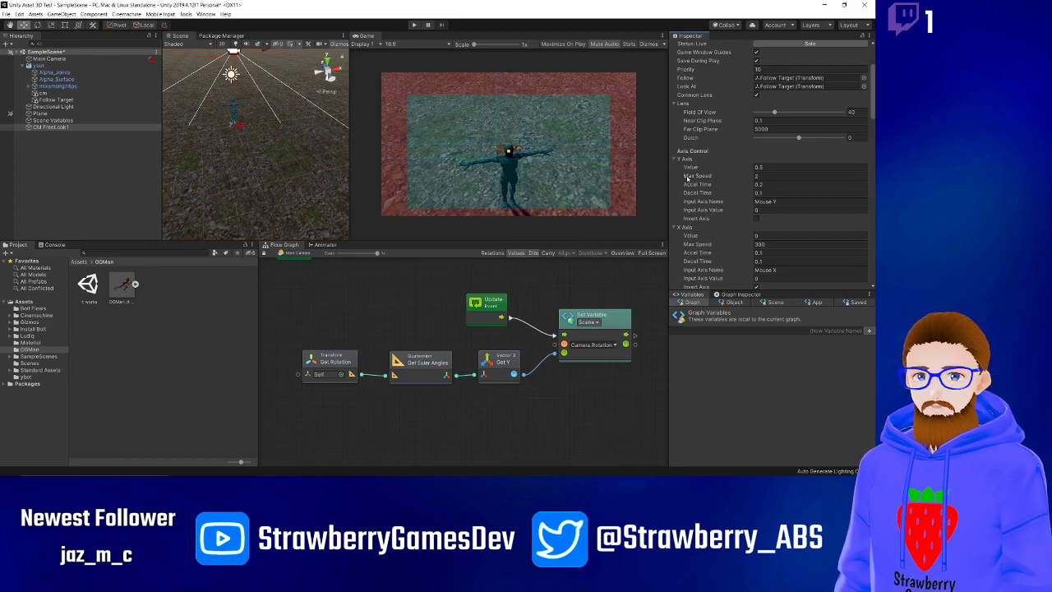
scroll(683, 152, down, 5)
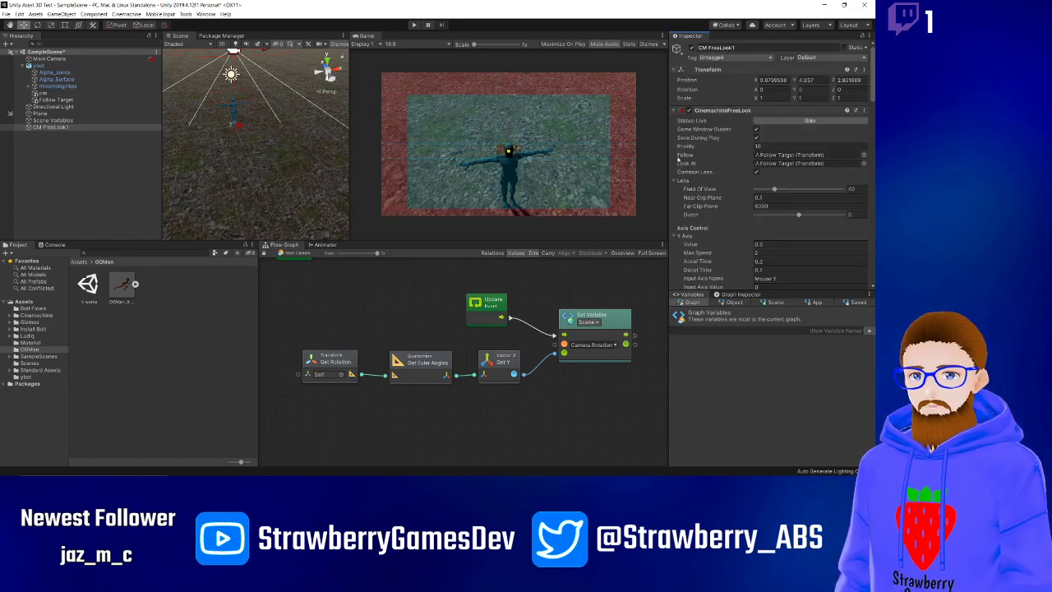
scroll(678, 159, down, 6)
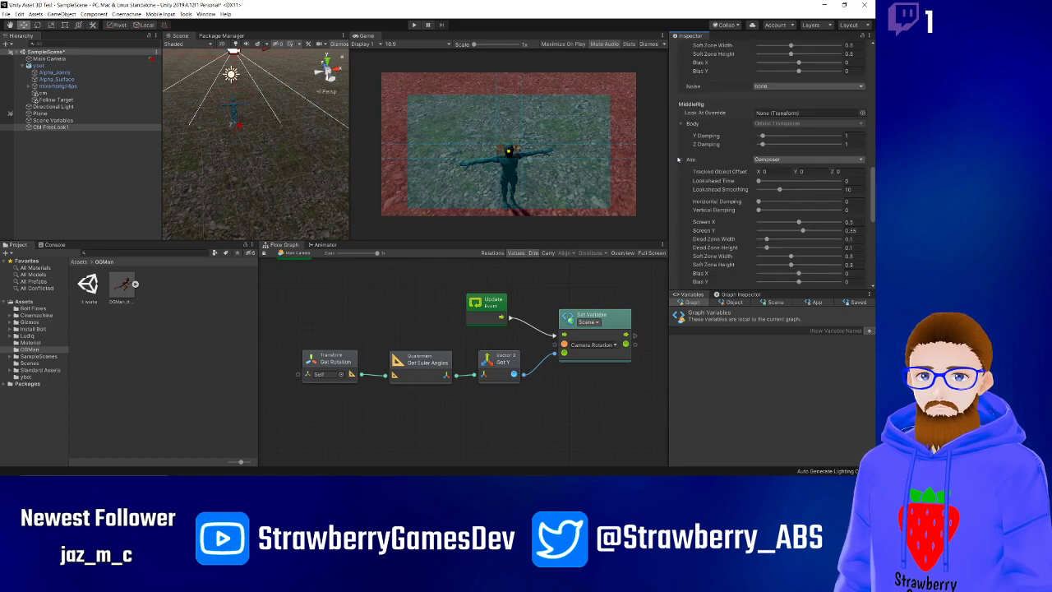
scroll(678, 159, up, 6)
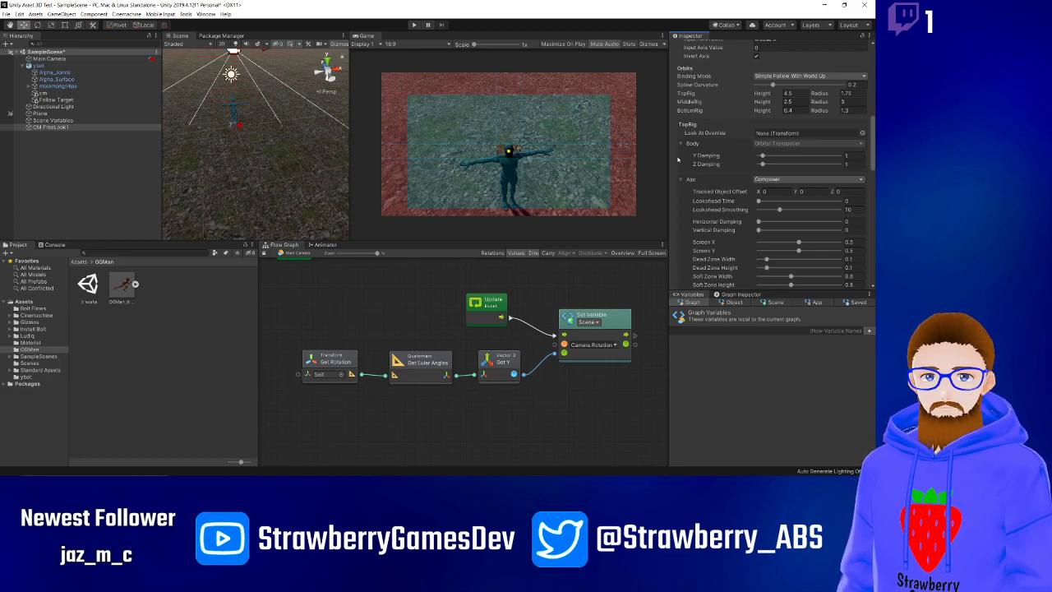
scroll(678, 159, up, 3)
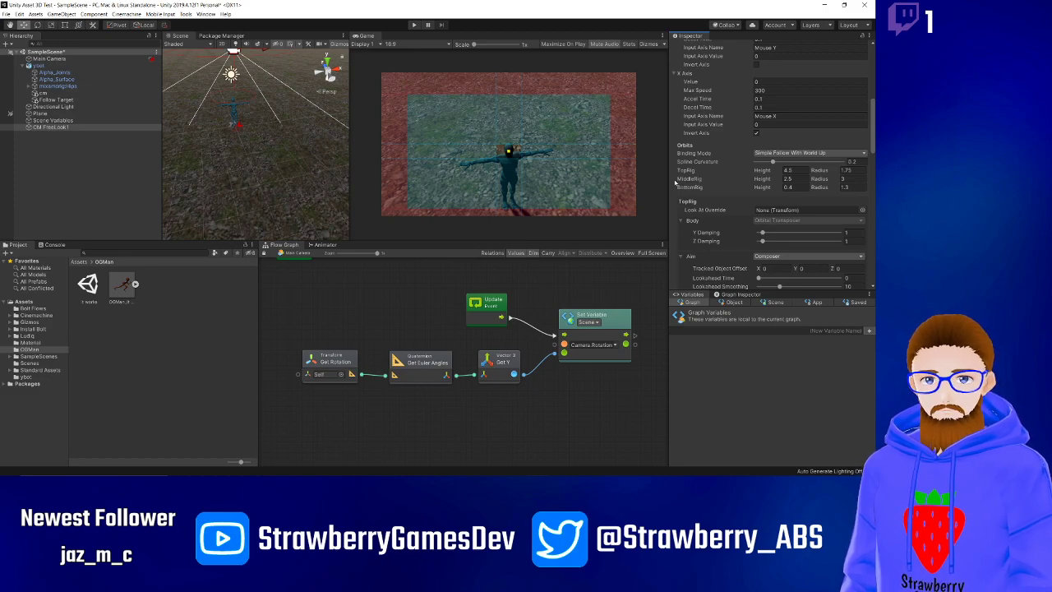
click(766, 153)
click(668, 179)
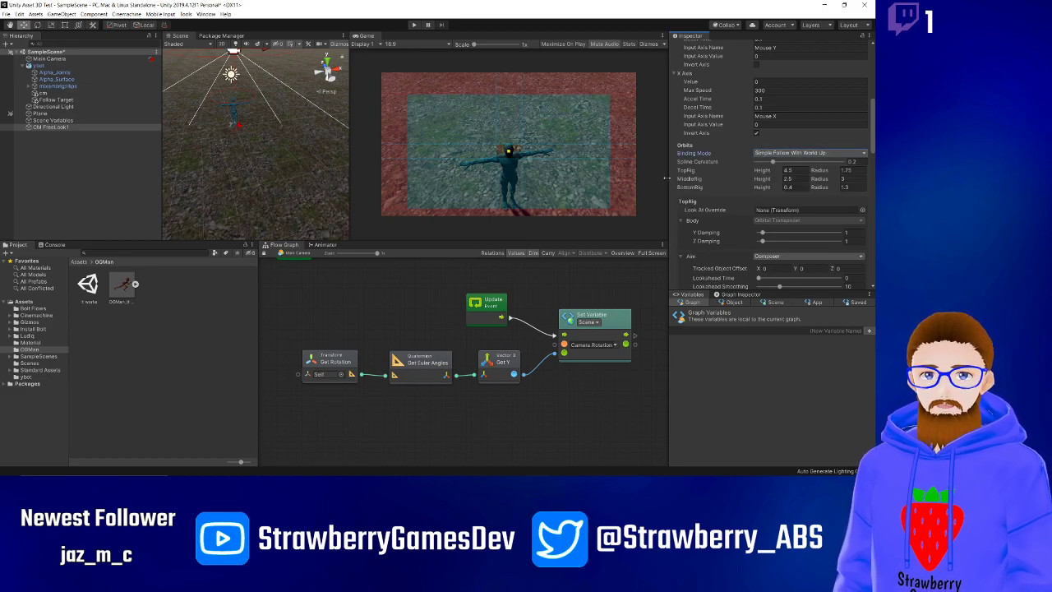
Review the FreeLook camera's BottomRig, MiddleRig and TopRig Body and Aim settings and its orbit values.
scroll(670, 179, down, 20)
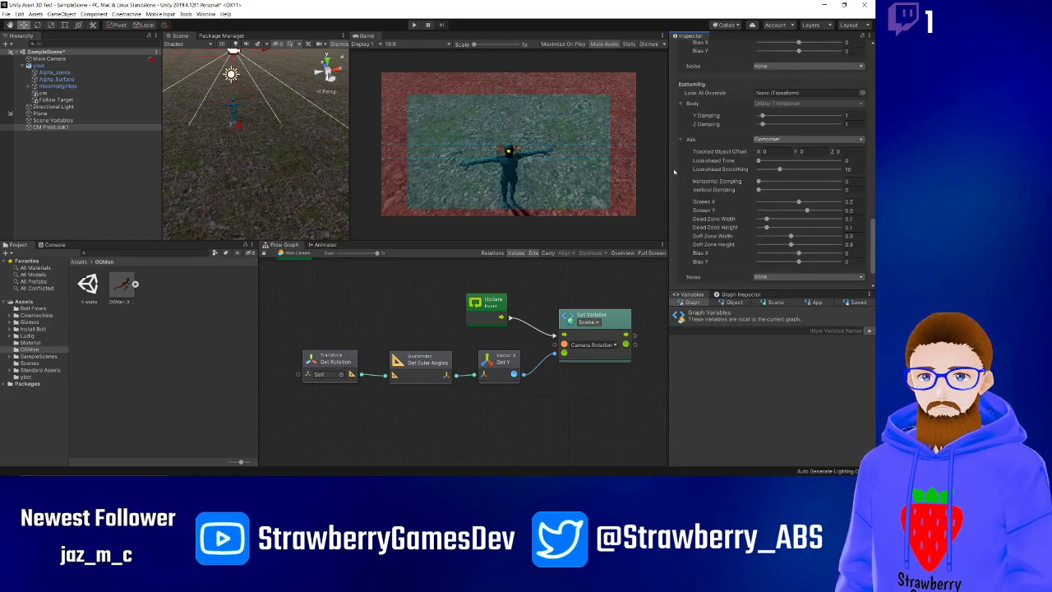
scroll(674, 171, down, 2)
scroll(698, 185, up, 8)
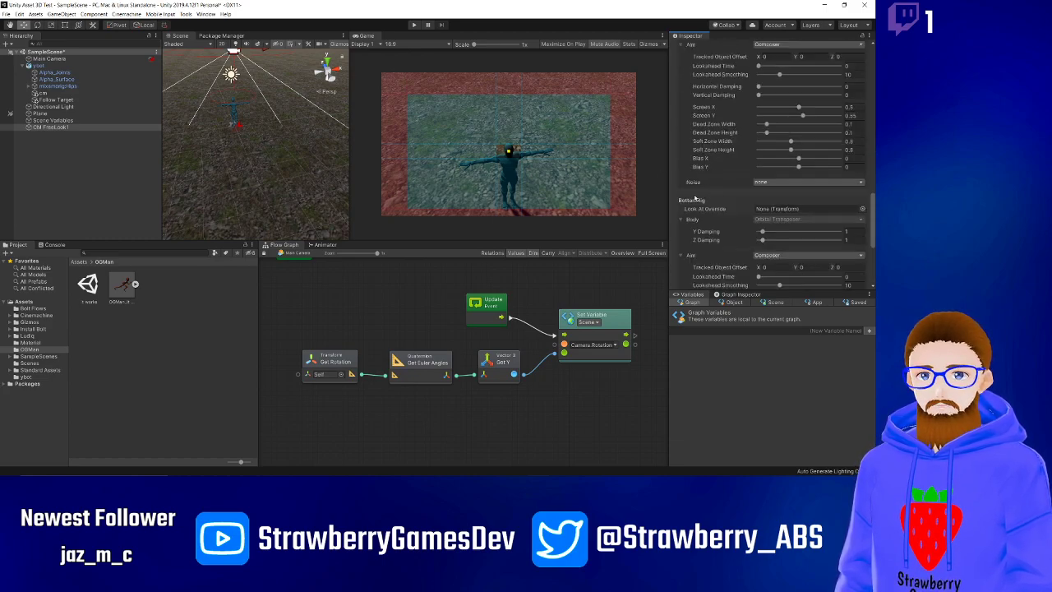
scroll(695, 198, up, 10)
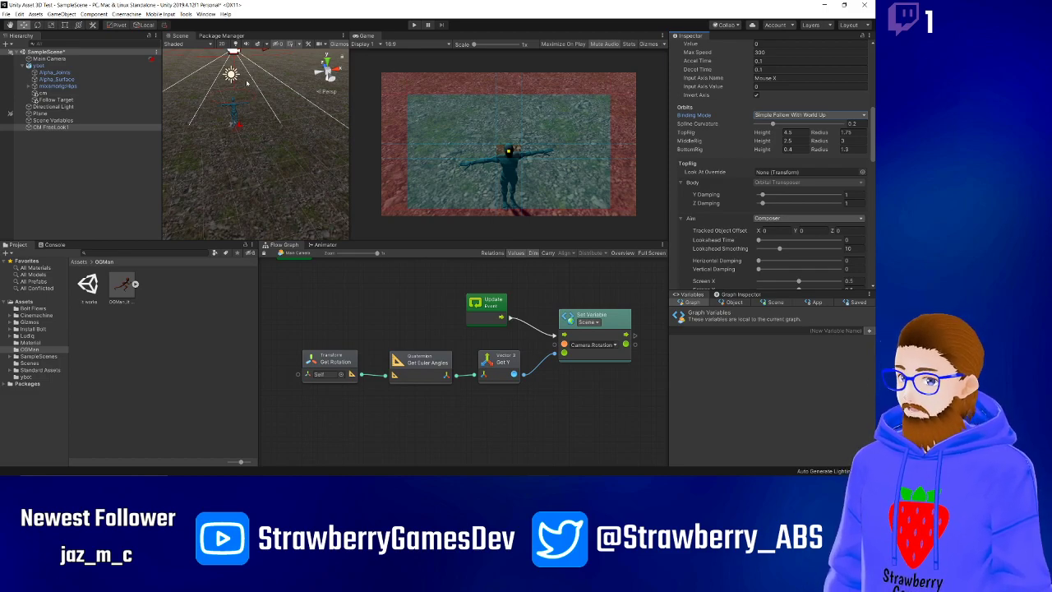
Frame the FreeLook camera in the scene and examine its placement relative to the character from several angles.
key(f)
scroll(271, 156, up, 5)
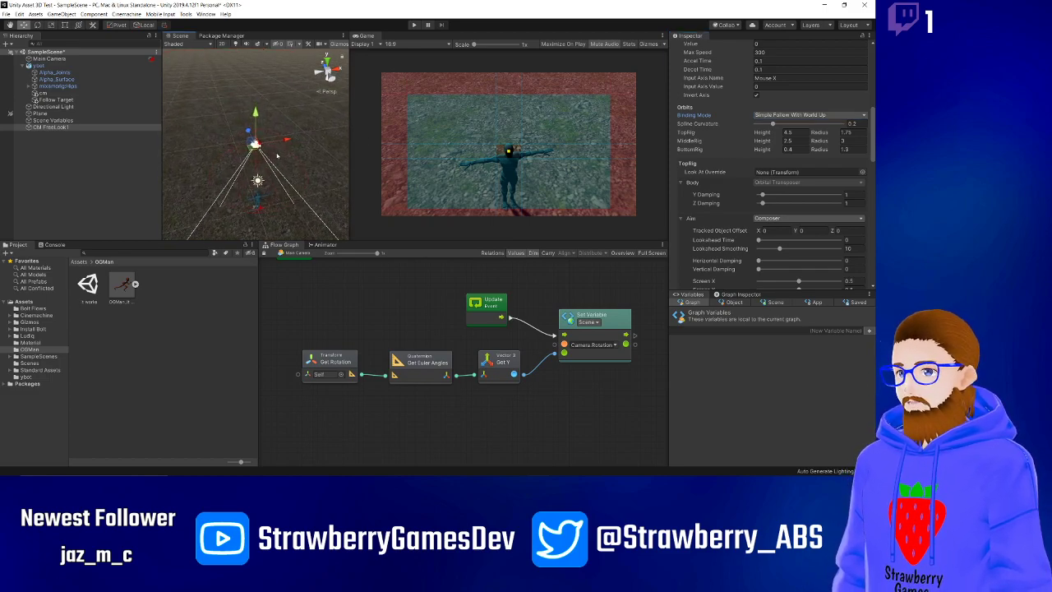
alt+drag(240, 178, 146, 123)
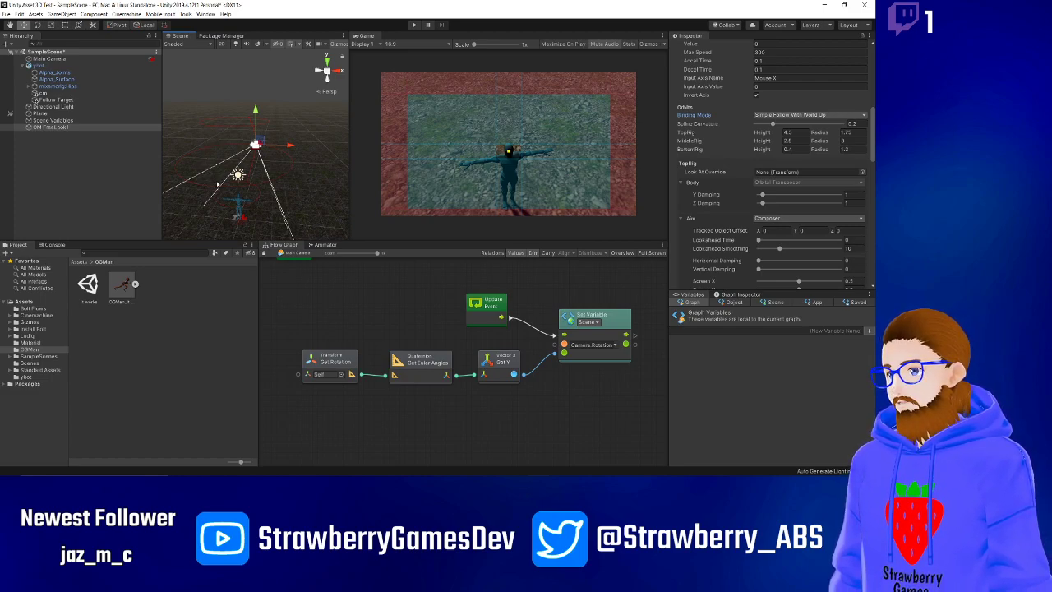
alt+drag(217, 184, 557, 157)
alt+drag(274, 192, 272, 175)
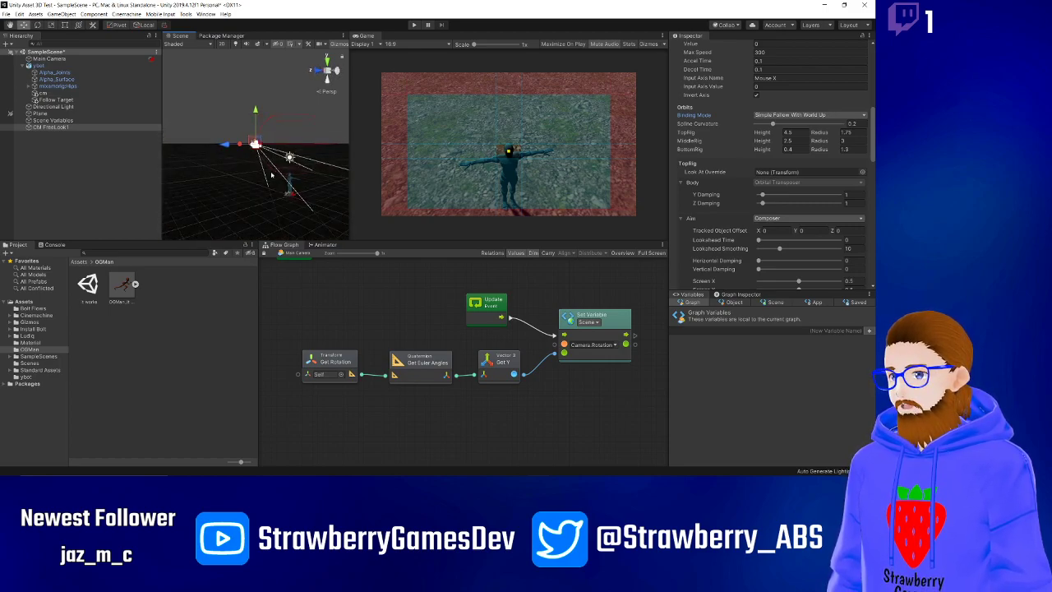
scroll(288, 174, up, 5)
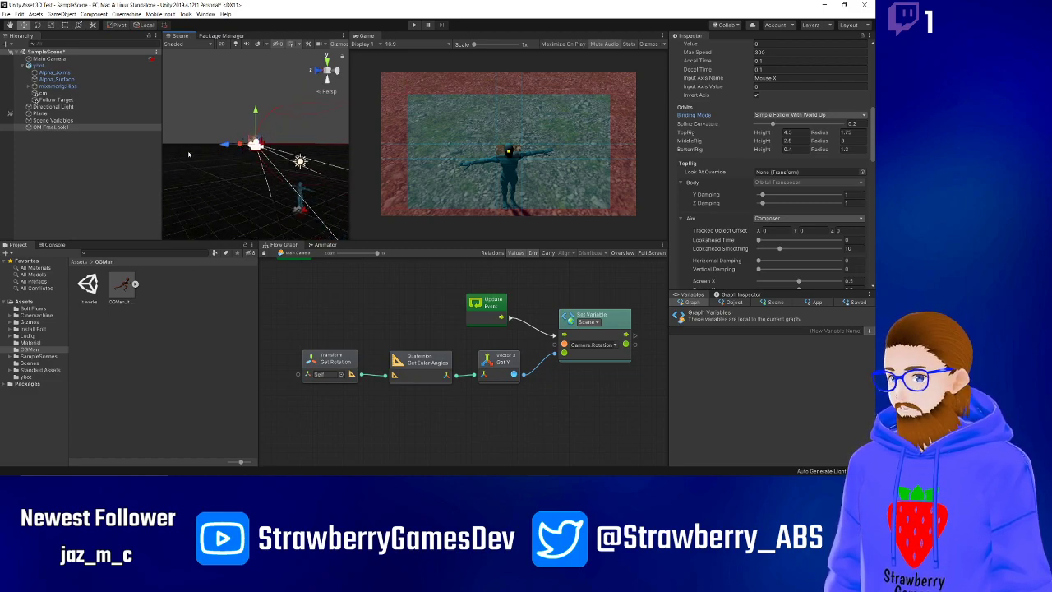
alt+drag(298, 94, 232, 167)
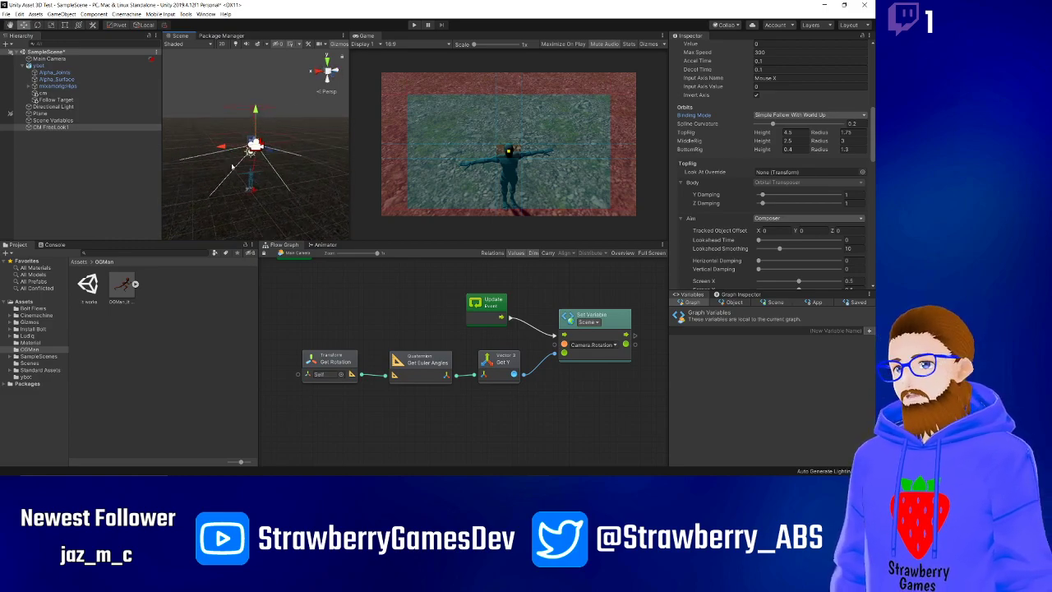
alt+drag(232, 167, 230, 80)
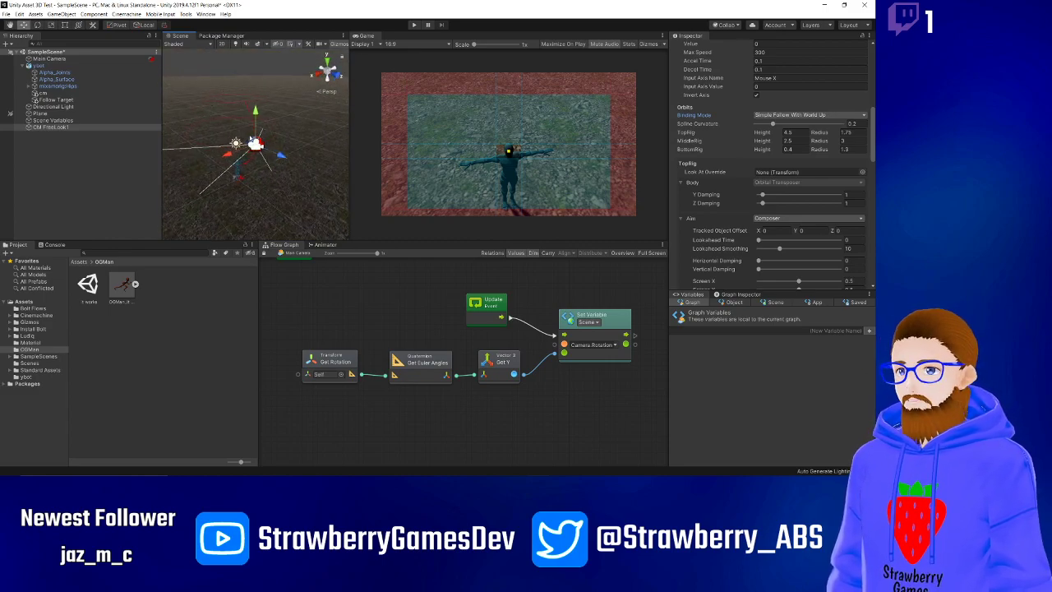
alt+drag(244, 105, 235, 187)
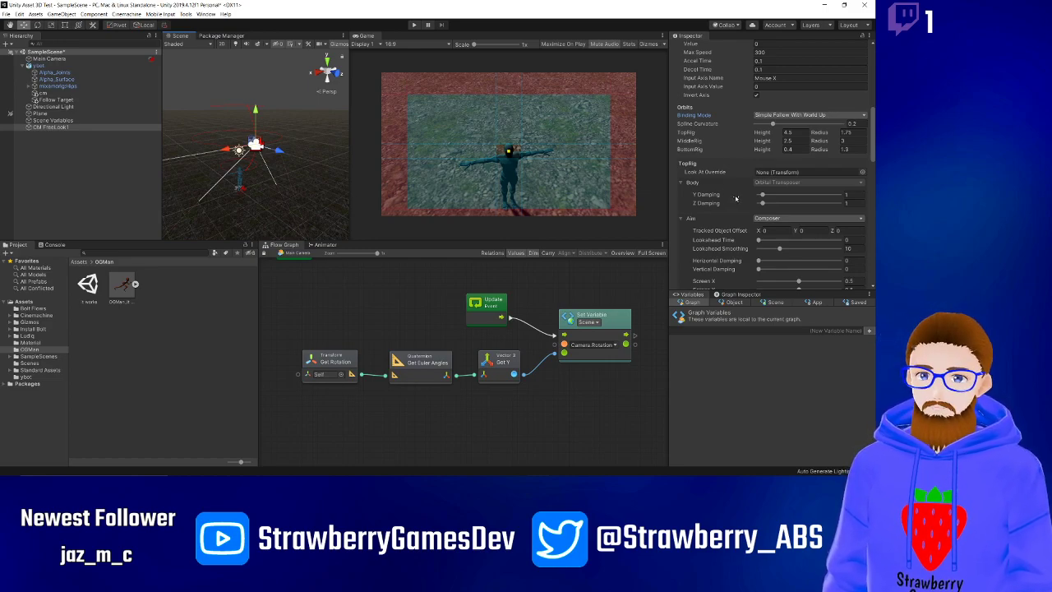
Try different X and Y Tracked Object Offset values in the BottomRig's Aim settings, returning both to 0.
scroll(735, 198, down, 15)
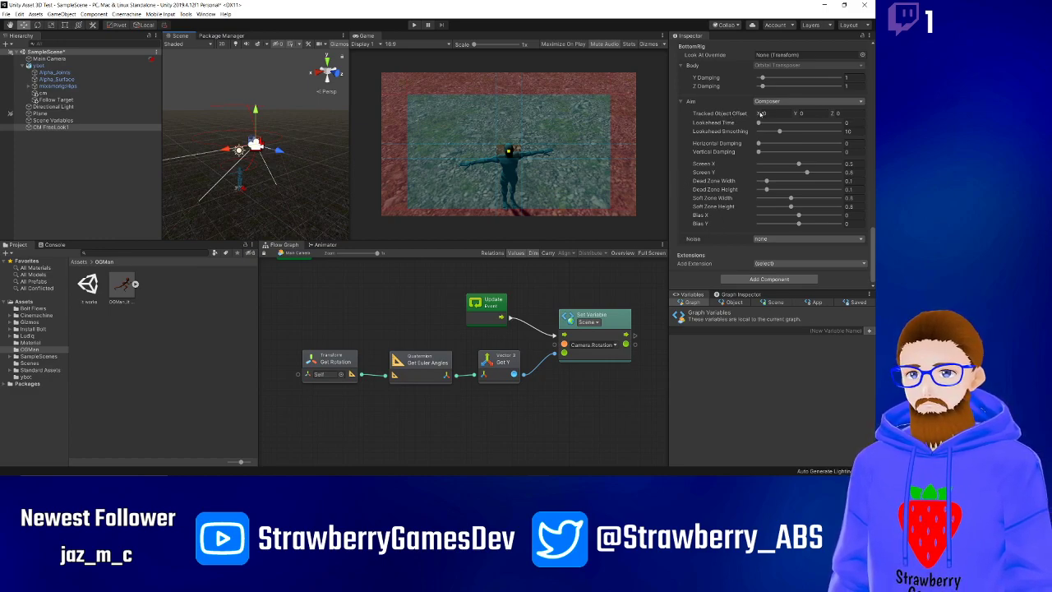
drag(761, 114, 705, 114)
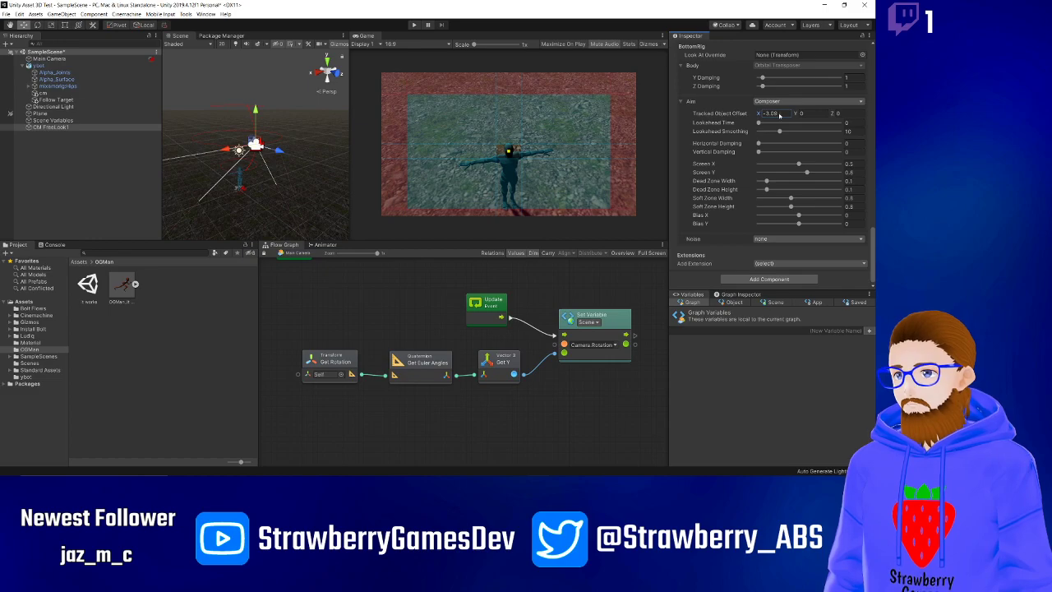
double_click(776, 113)
text(0)
key(Return)
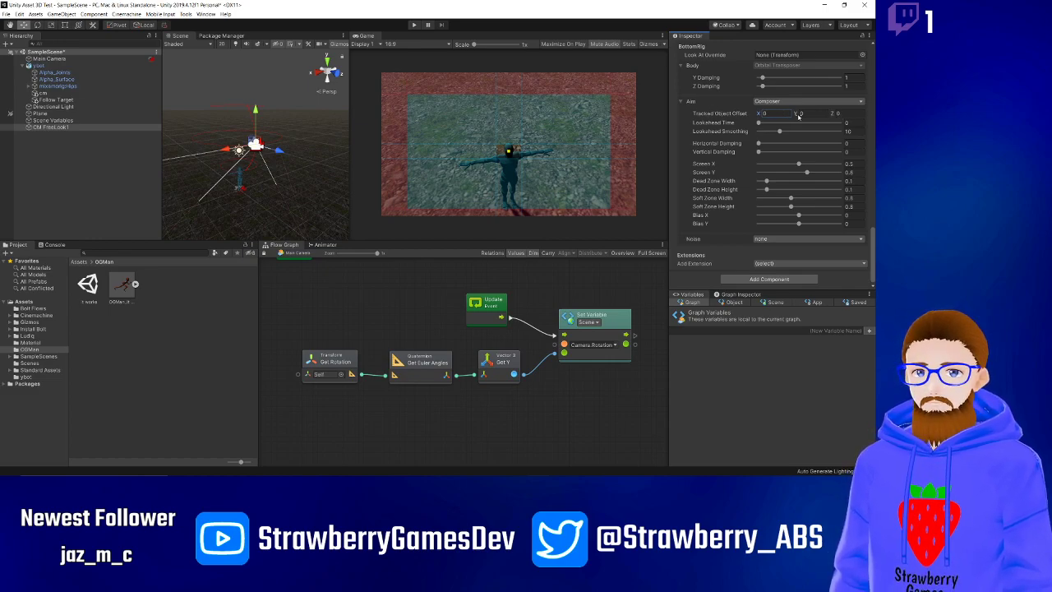
drag(795, 113, 45, 119)
drag(815, 113, 198, 129)
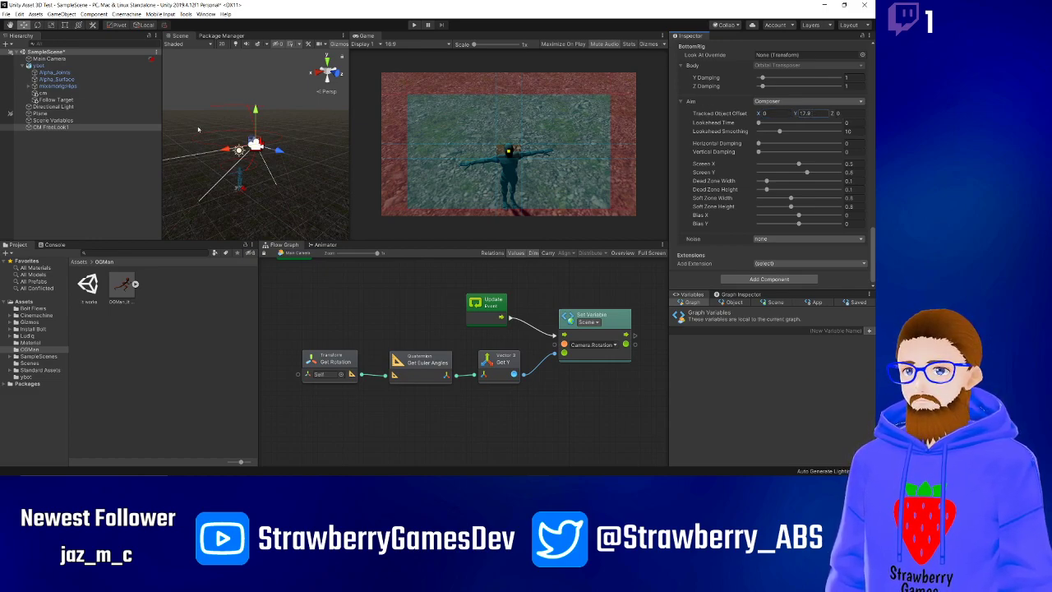
scroll(733, 141, up, 3)
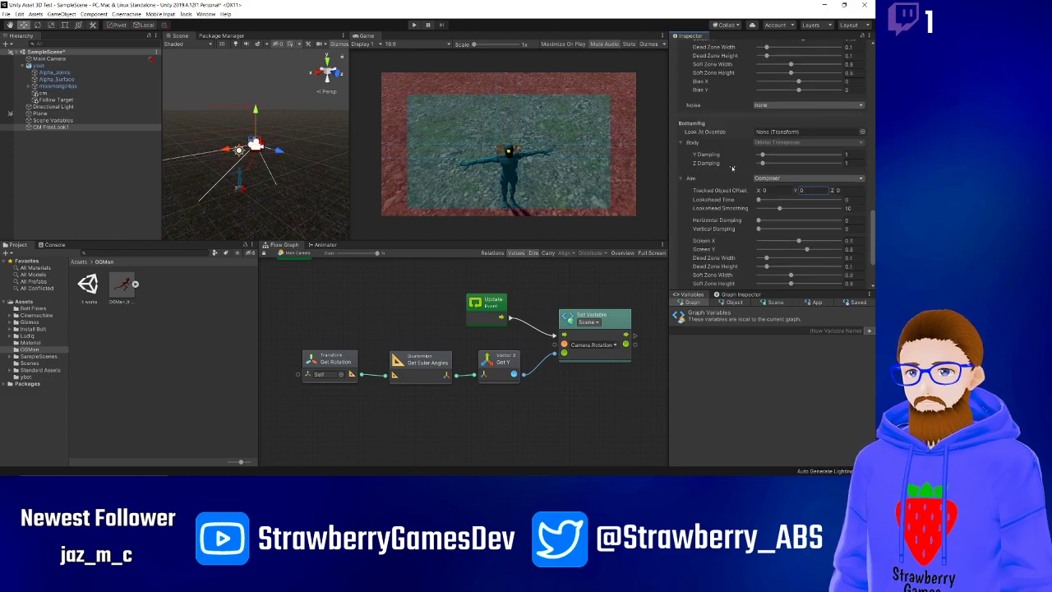
Try other Bias X and Dead Zone Width values in the BottomRig's Aim settings, undoing each change.
mouse_move(762, 154)
mouse_down()
mouse_move(809, 162)
mouse_move(762, 163)
mouse_up()
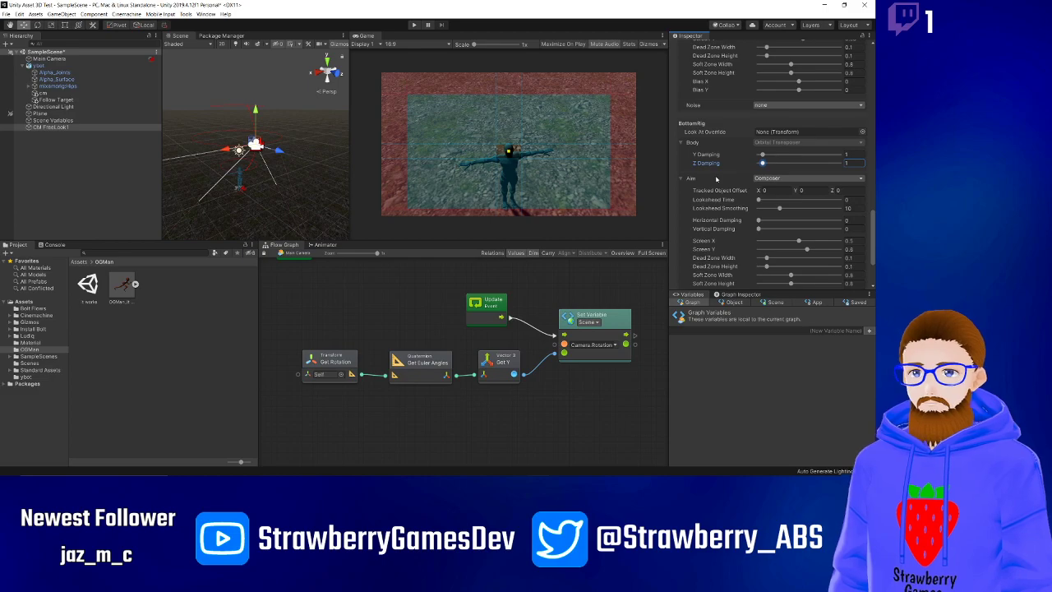
scroll(715, 179, down, 3)
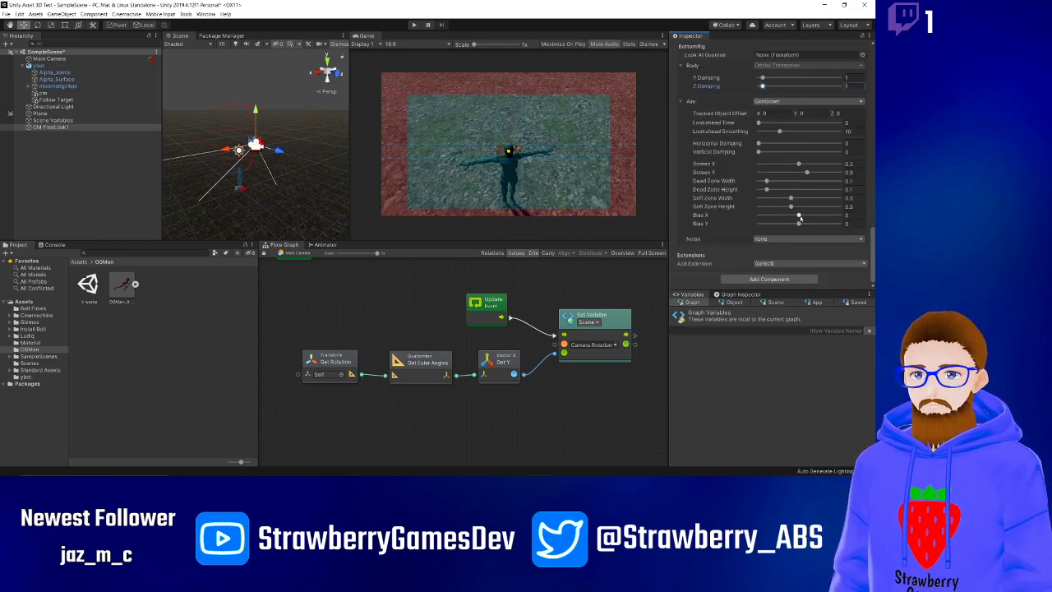
drag(798, 216, 779, 216)
key(ctrl+z)
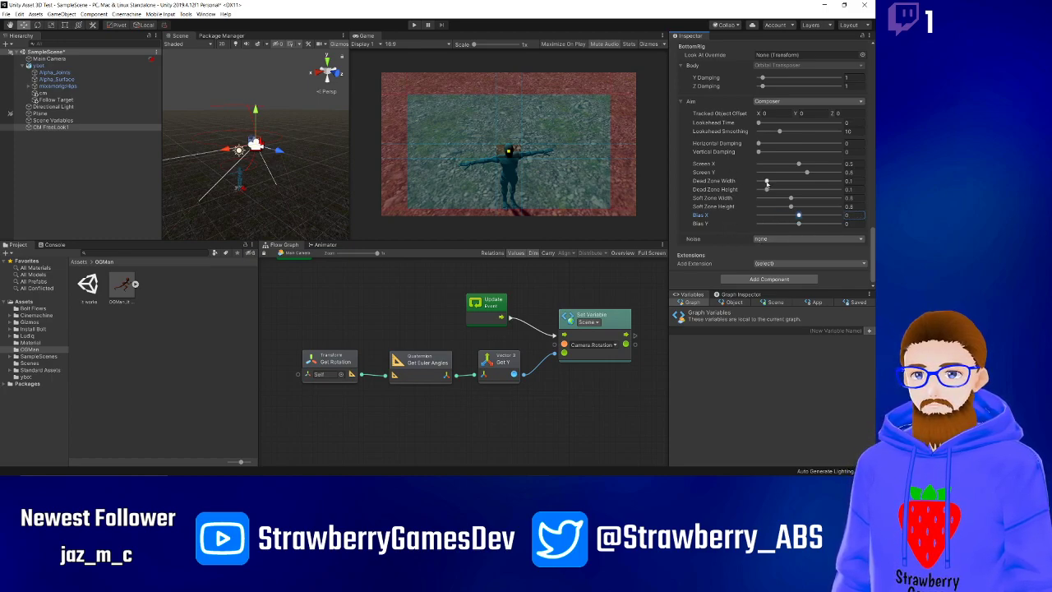
drag(766, 181, 792, 186)
key(ctrl+z)
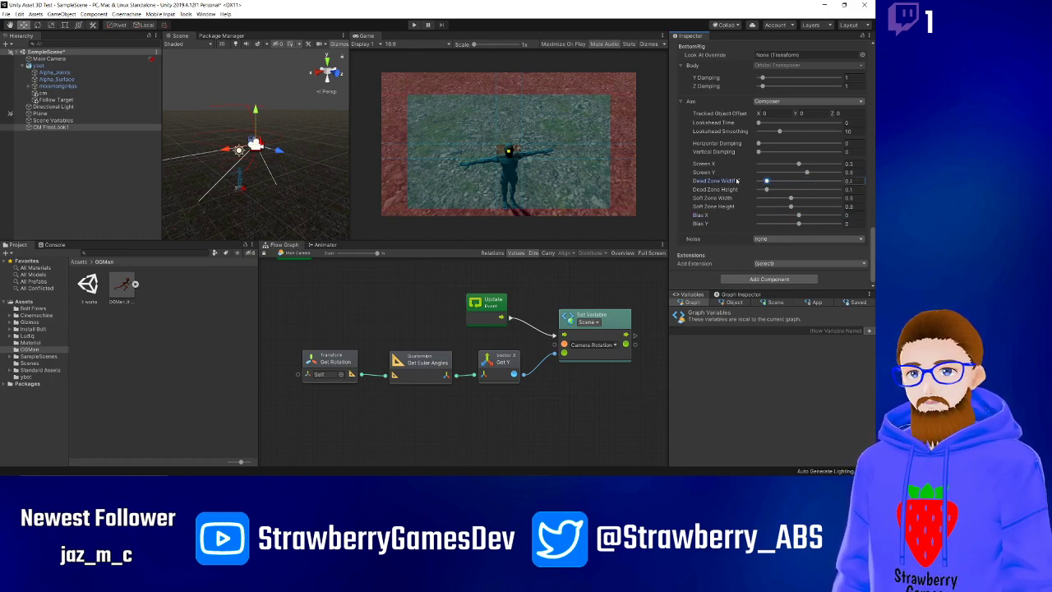
Collapse and re-expand the BottomRig's Body section, and review the MiddleRig's settings.
scroll(732, 183, up, 3)
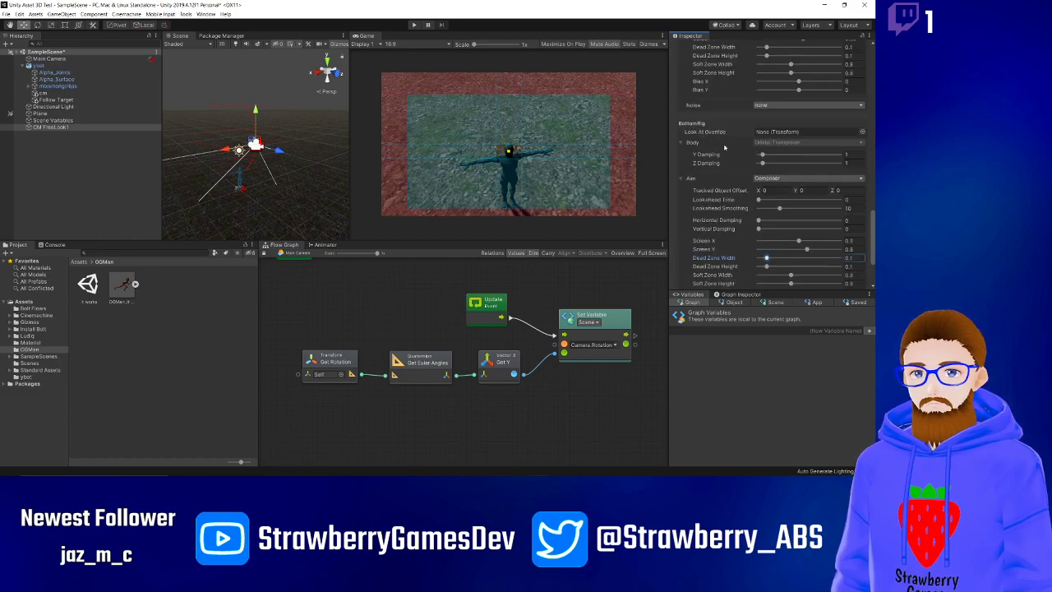
click(679, 143)
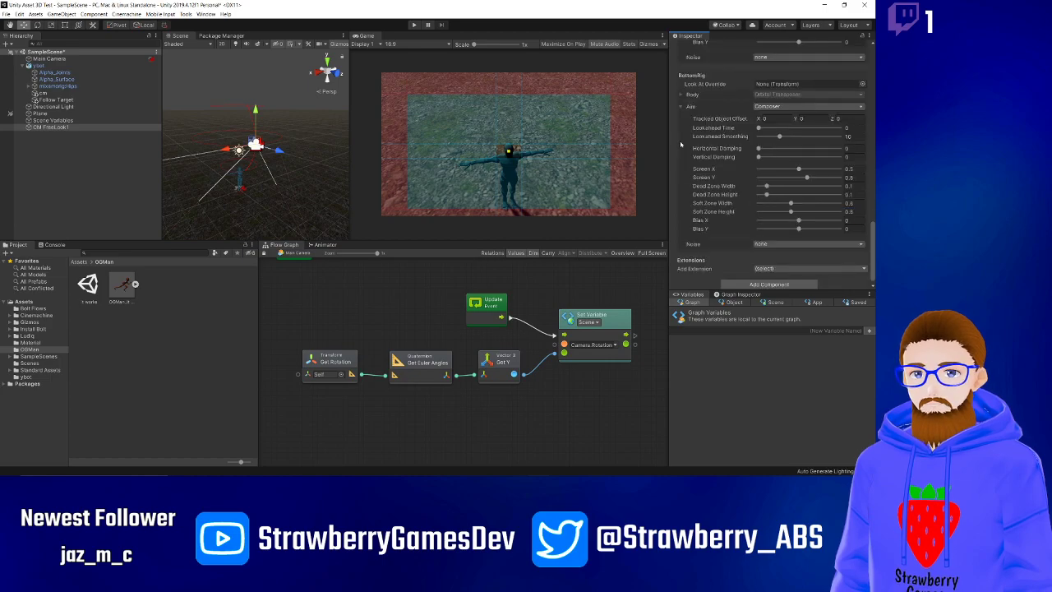
click(680, 95)
scroll(681, 97, up, 2)
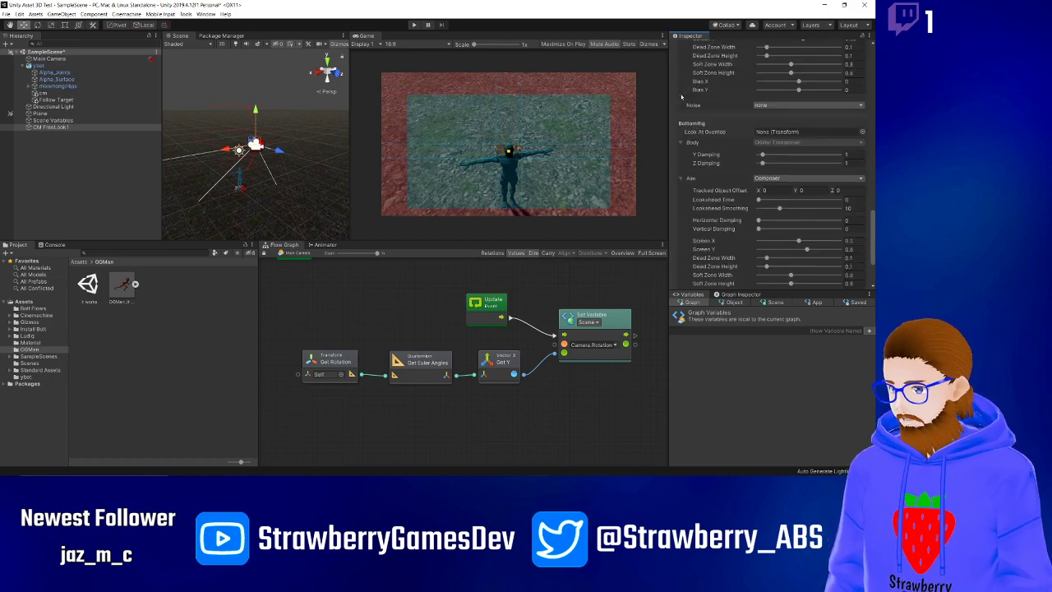
scroll(729, 138, up, 3)
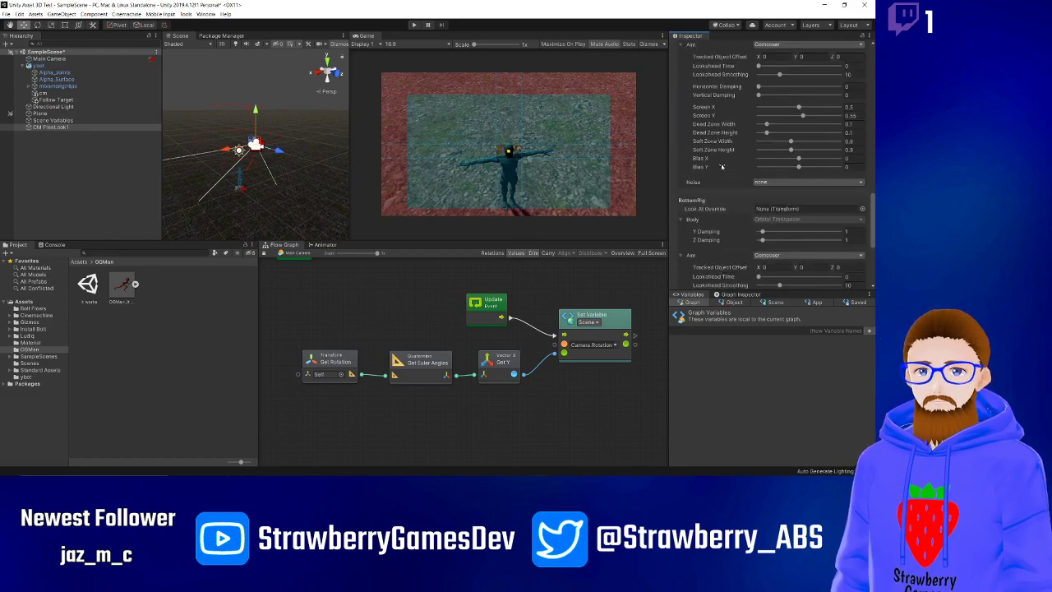
scroll(715, 186, up, 3)
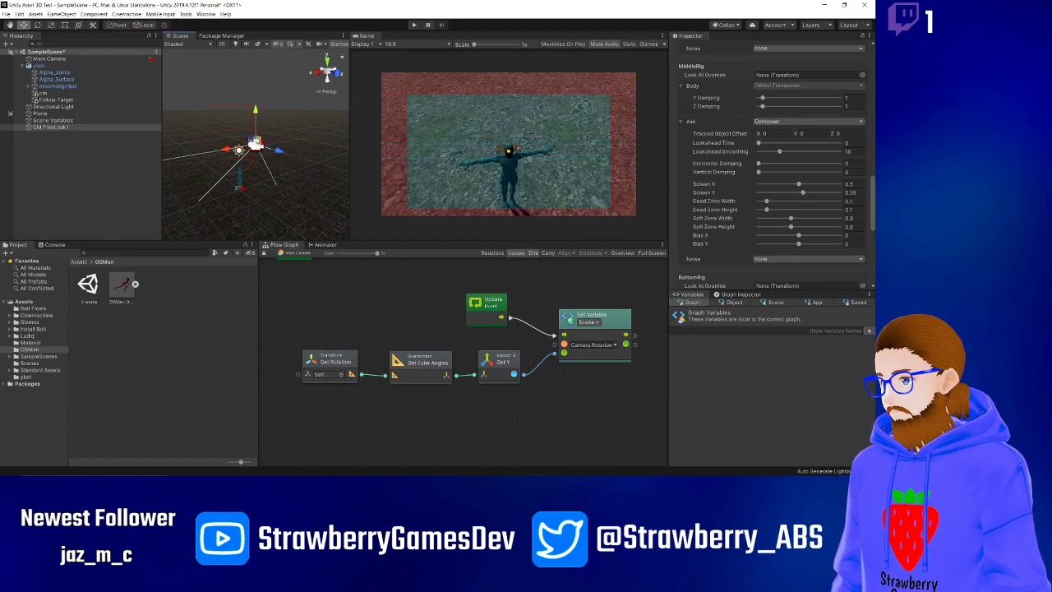
Try to move the FreeLook camera by hand in the scene.
drag(253, 140, 265, 167)
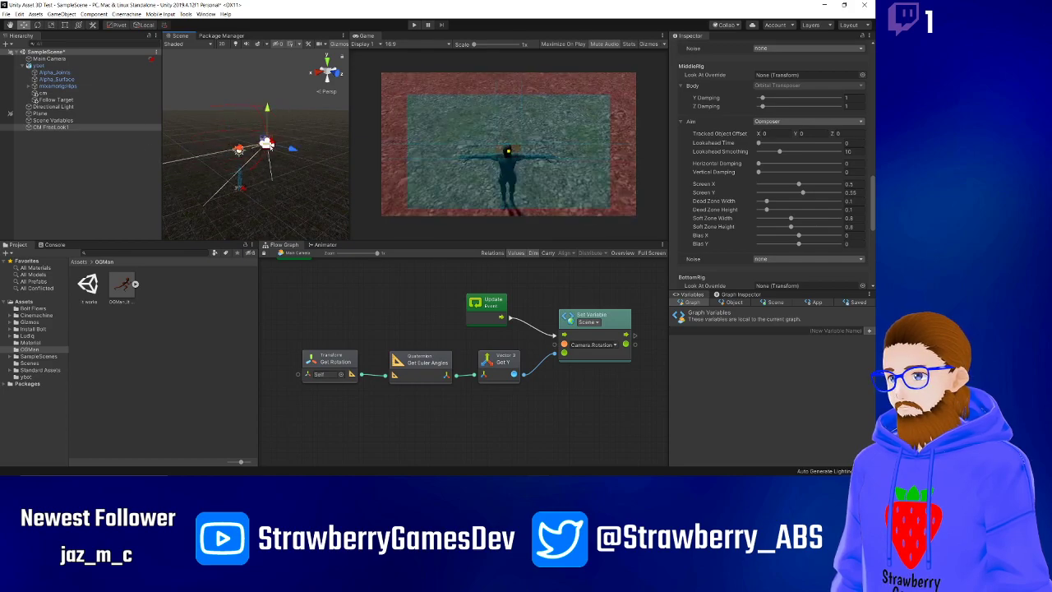
drag(276, 112, 327, 161)
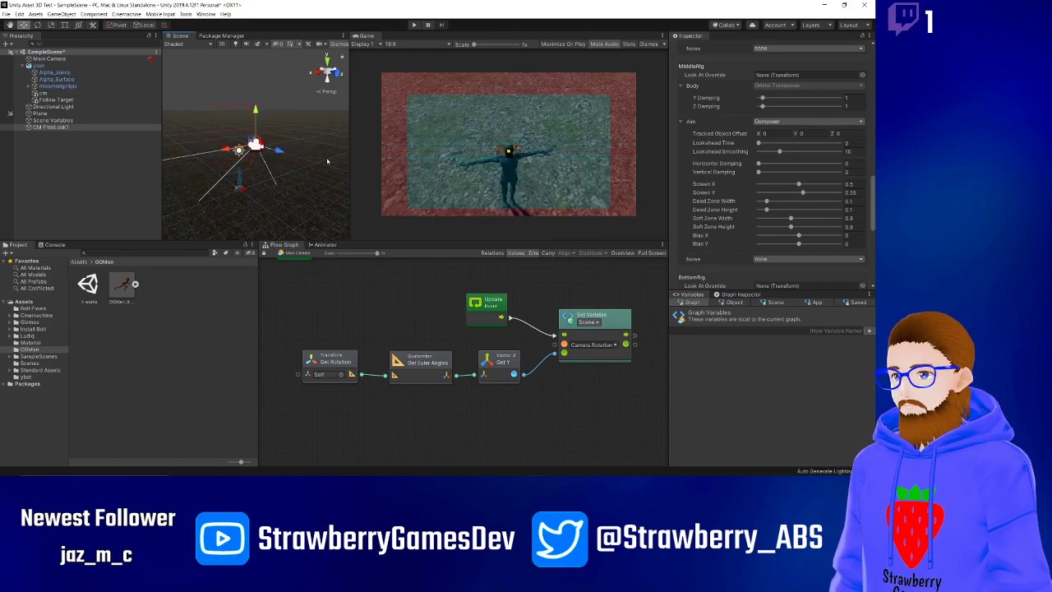
Try a different Input Axis Value for the FreeLook camera's X Axis and undo it.
scroll(715, 167, up, 3)
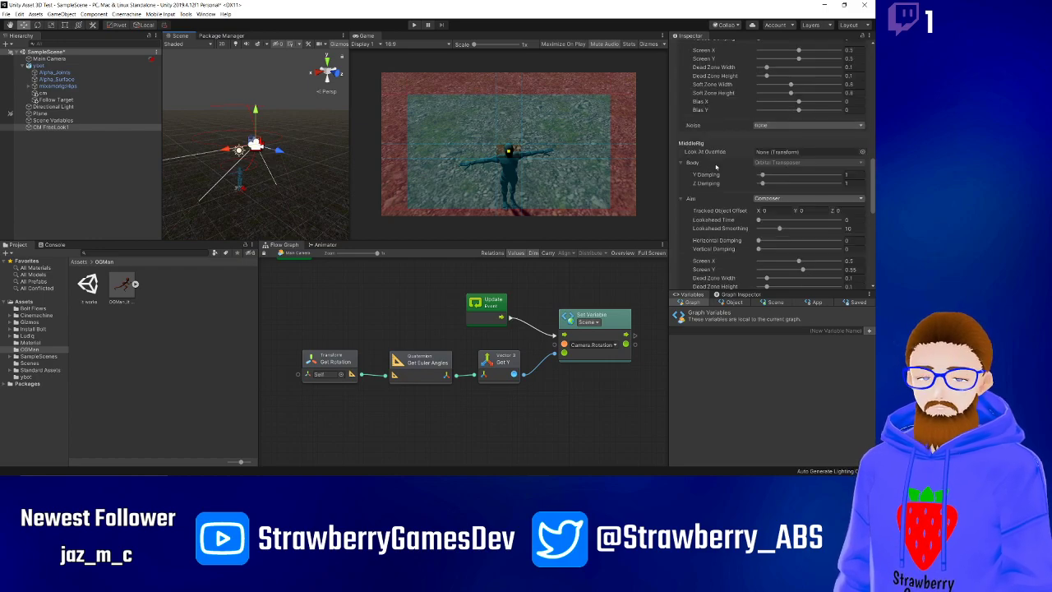
scroll(716, 156, up, 10)
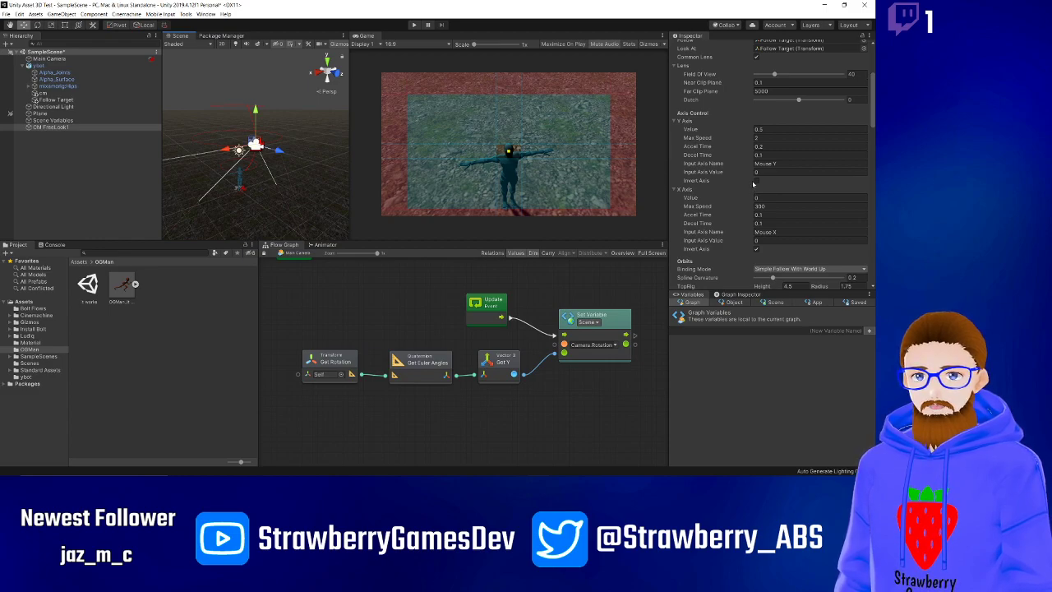
click(726, 172)
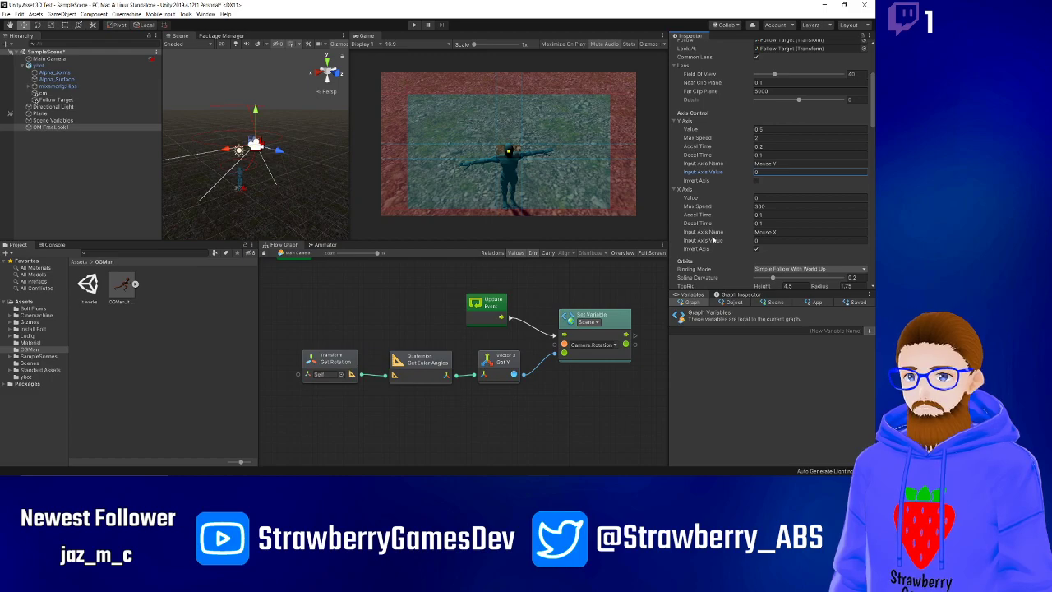
drag(713, 241, 813, 242)
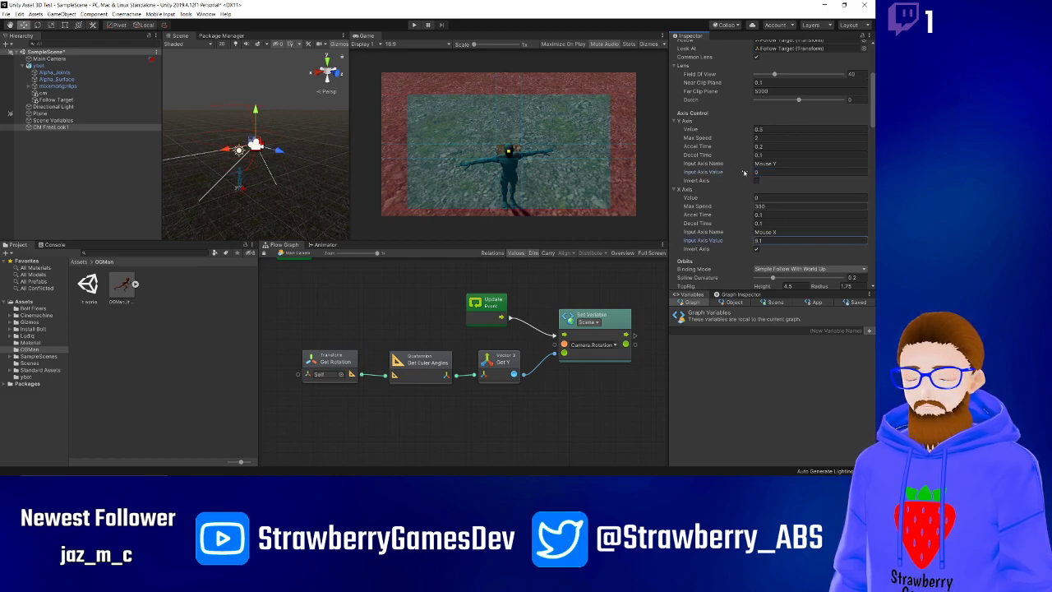
click(720, 172)
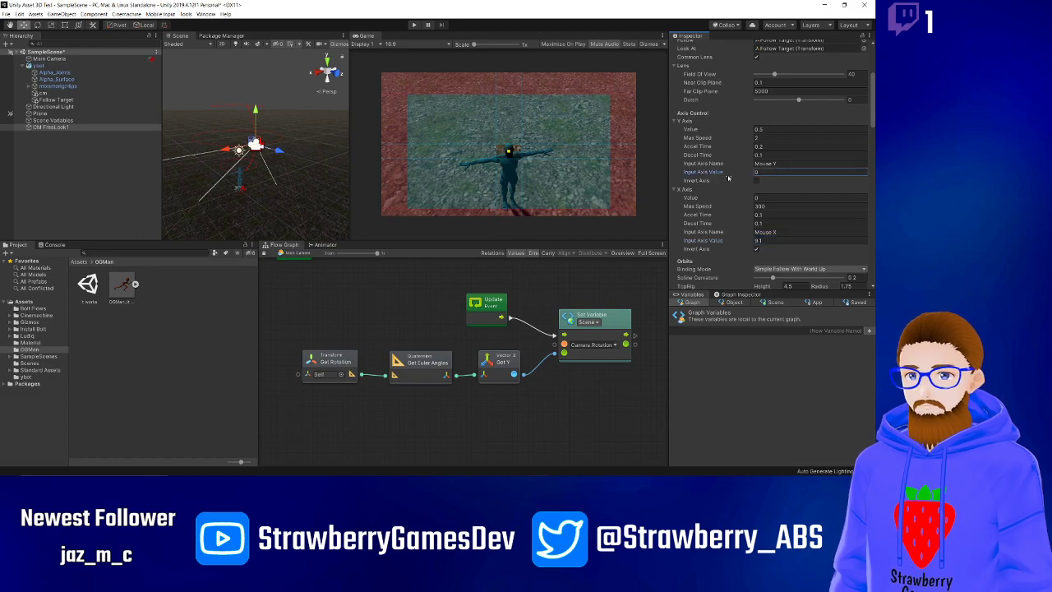
key(ctrl+z)
key(ctrl+z)
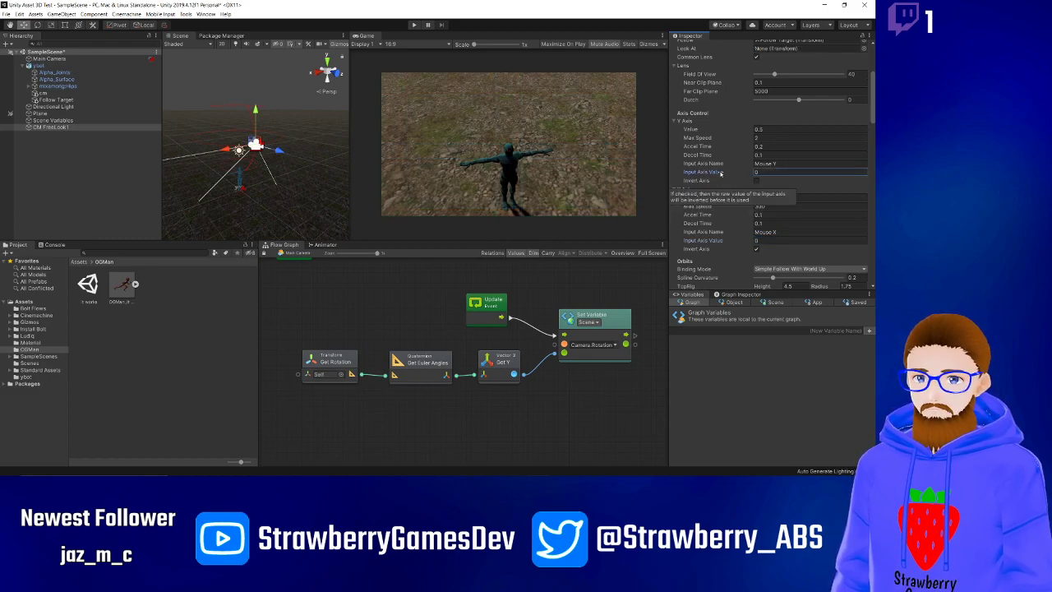
Restore Follow Target as the FreeLook camera's Look At target and review its Lens, Axis Control and Orbits settings.
click(720, 141)
scroll(703, 143, up, 3)
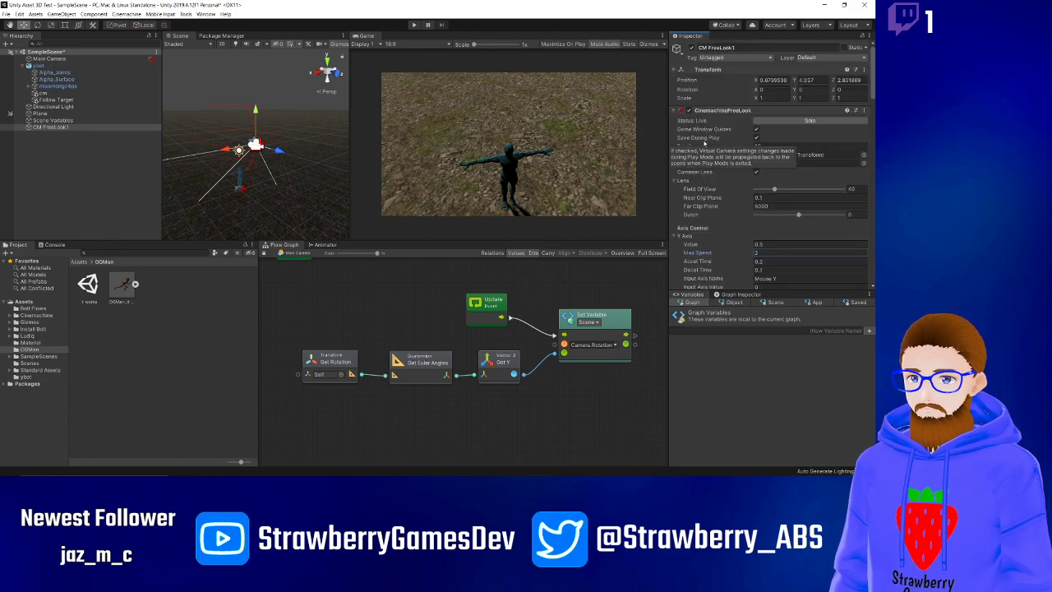
scroll(705, 143, down, 3)
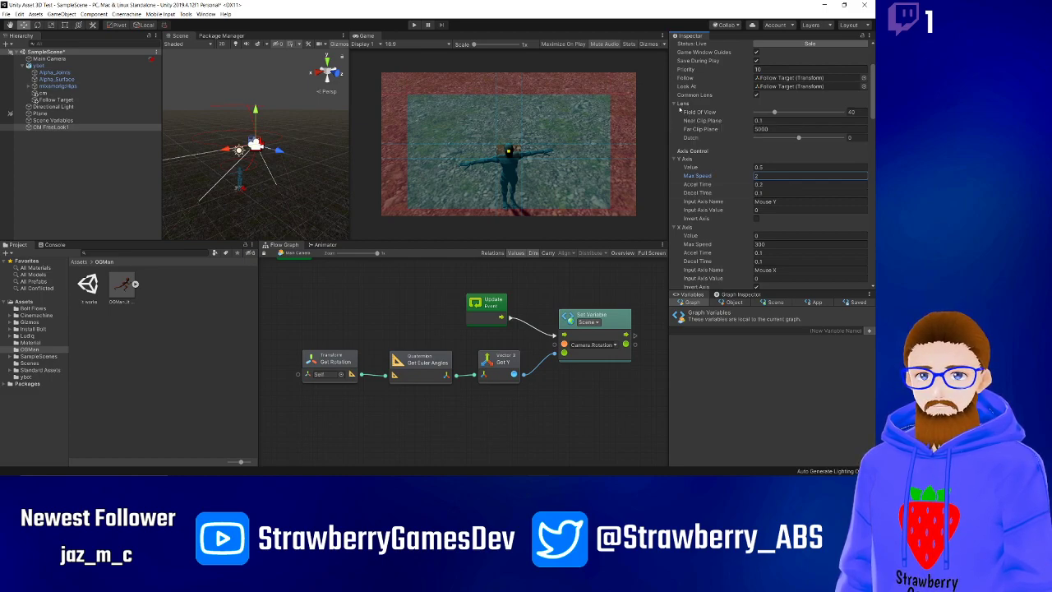
scroll(674, 124, down, 3)
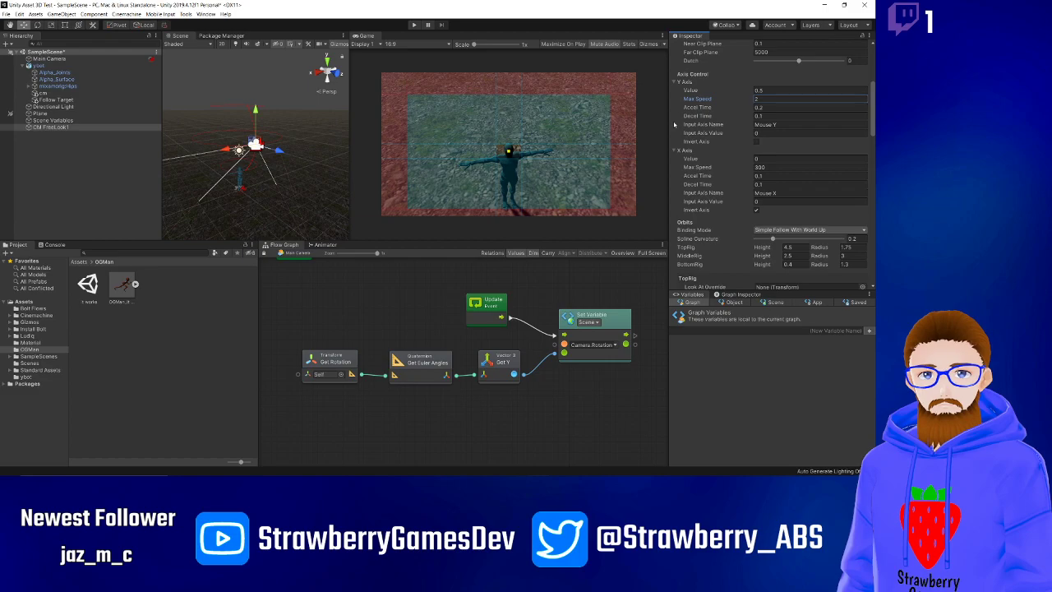
Play-test the scene to check how the FreeLook camera follows the running character.
click(414, 25)
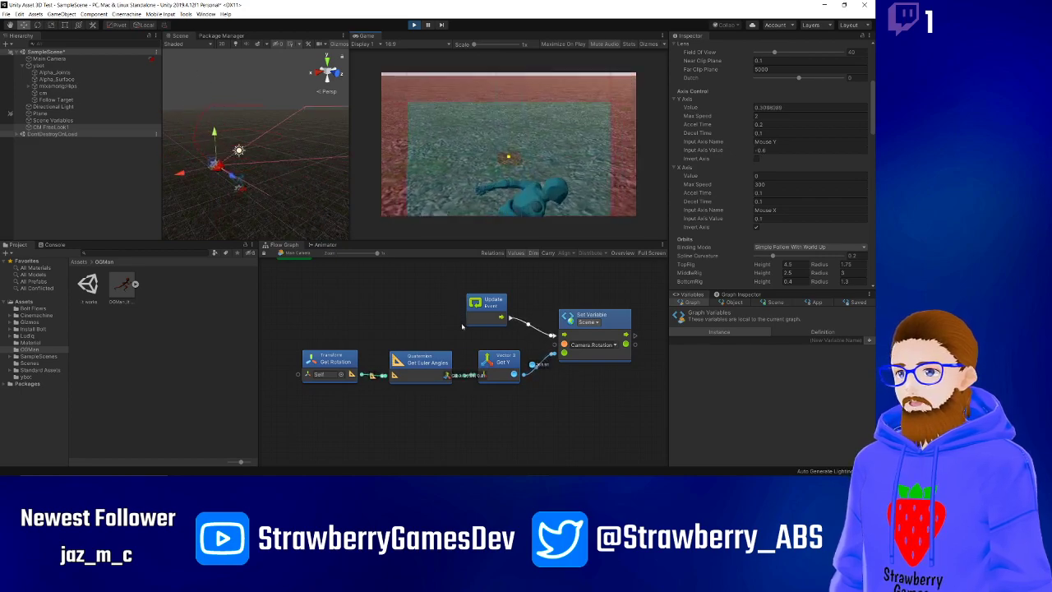
click(413, 25)
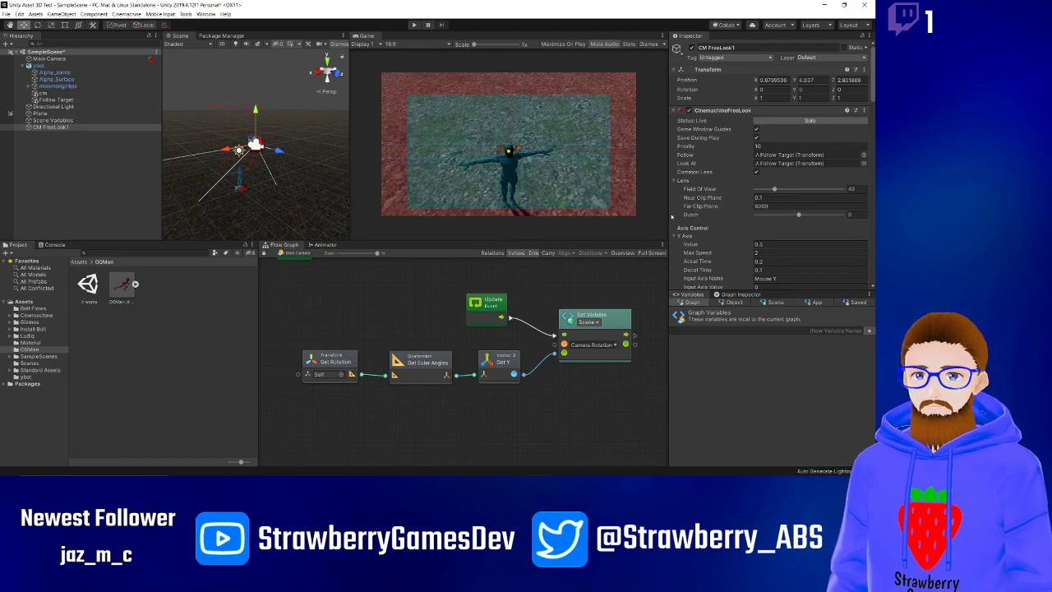
Widen the FreeLook camera's BottomRig orbit radius to 5.57 and play-test the camera.
scroll(671, 216, down, 5)
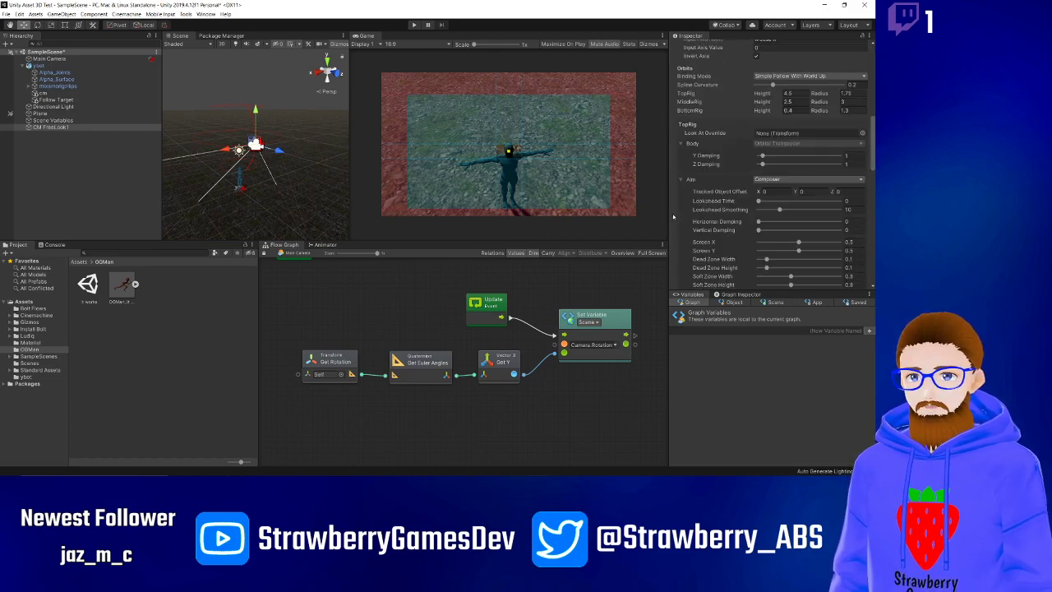
scroll(673, 217, up, 3)
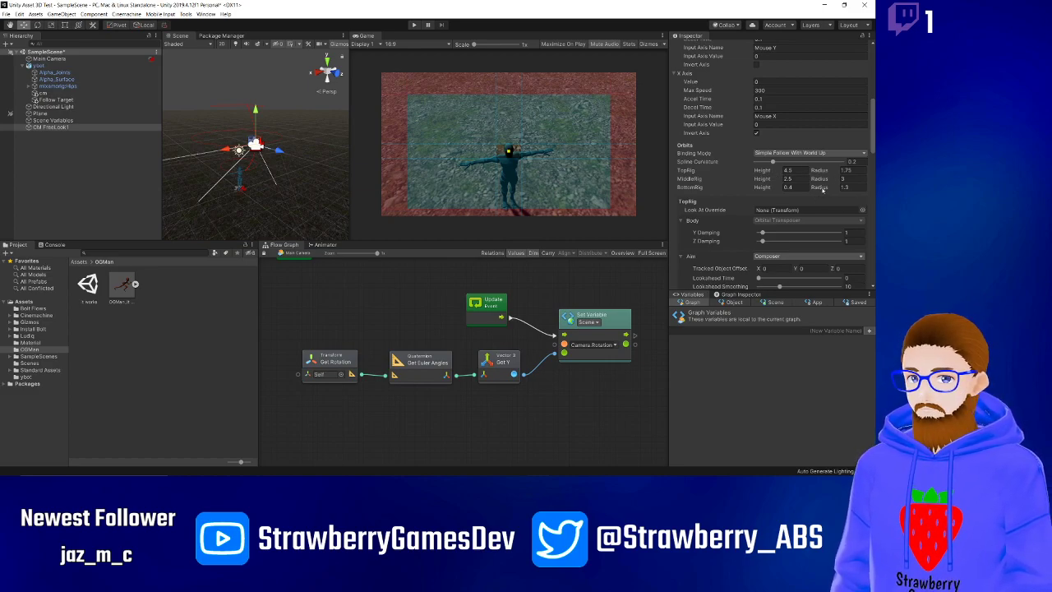
drag(822, 189, 883, 194)
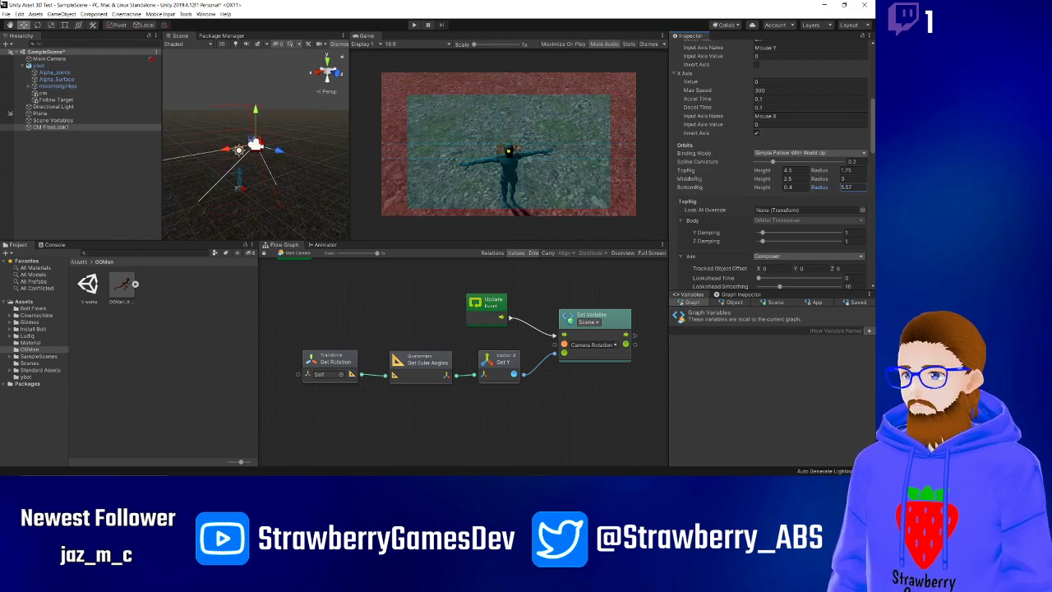
click(414, 25)
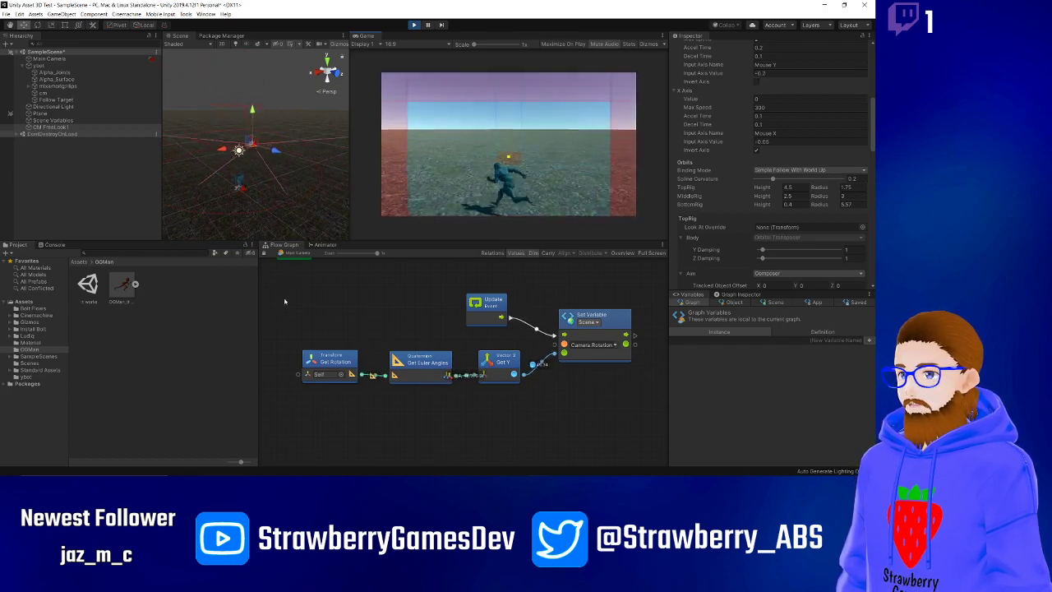
click(414, 25)
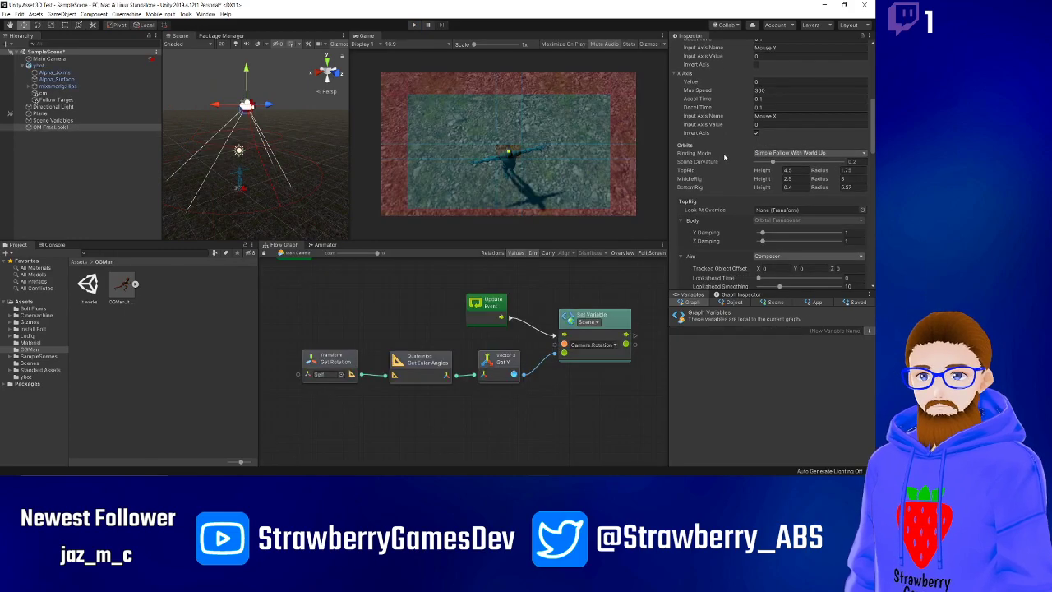
Turn on Invert Axis for the FreeLook camera's Y Axis, turn it off for the X Axis, and play-test the controls.
scroll(724, 158, up, 7)
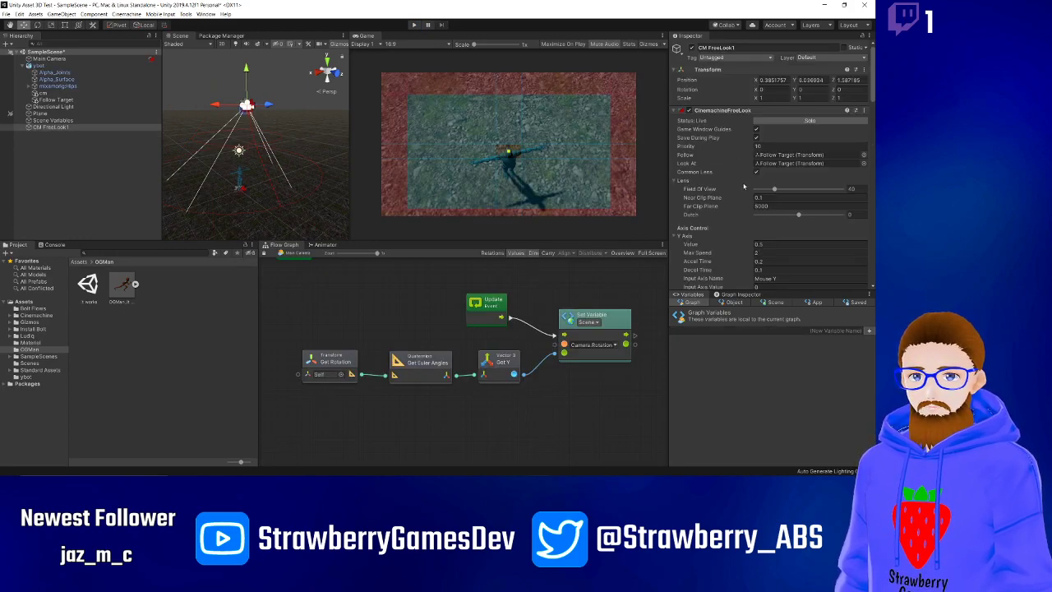
scroll(741, 187, down, 3)
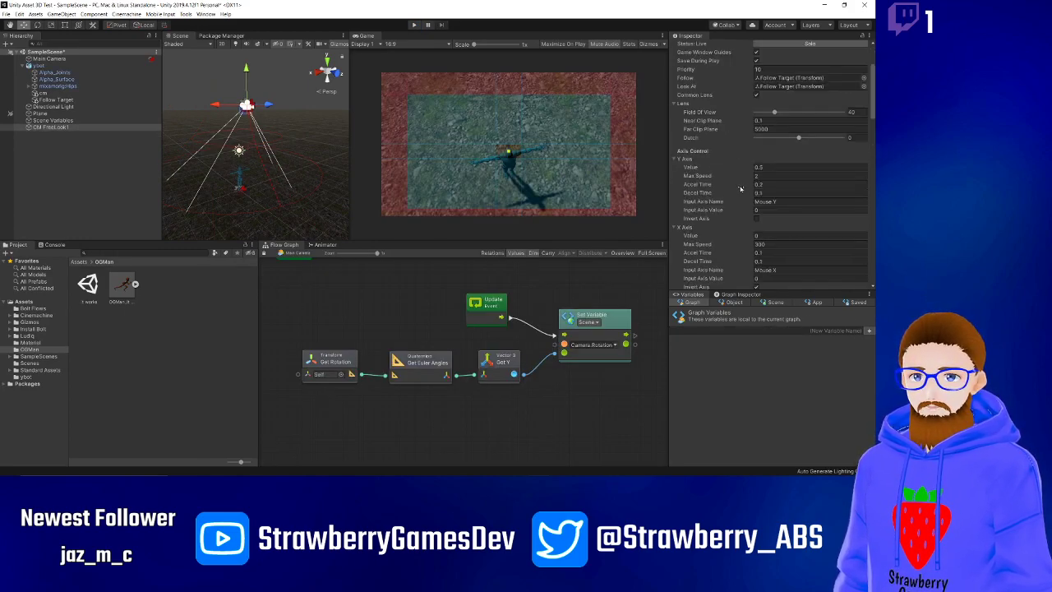
click(756, 219)
scroll(745, 228, down, 3)
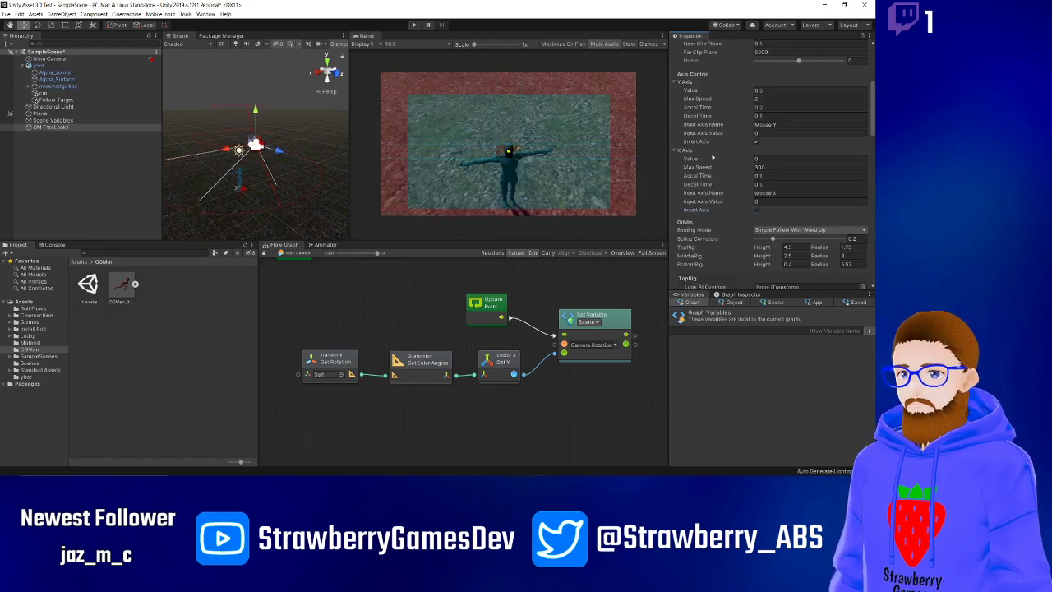
key(ctrl+p)
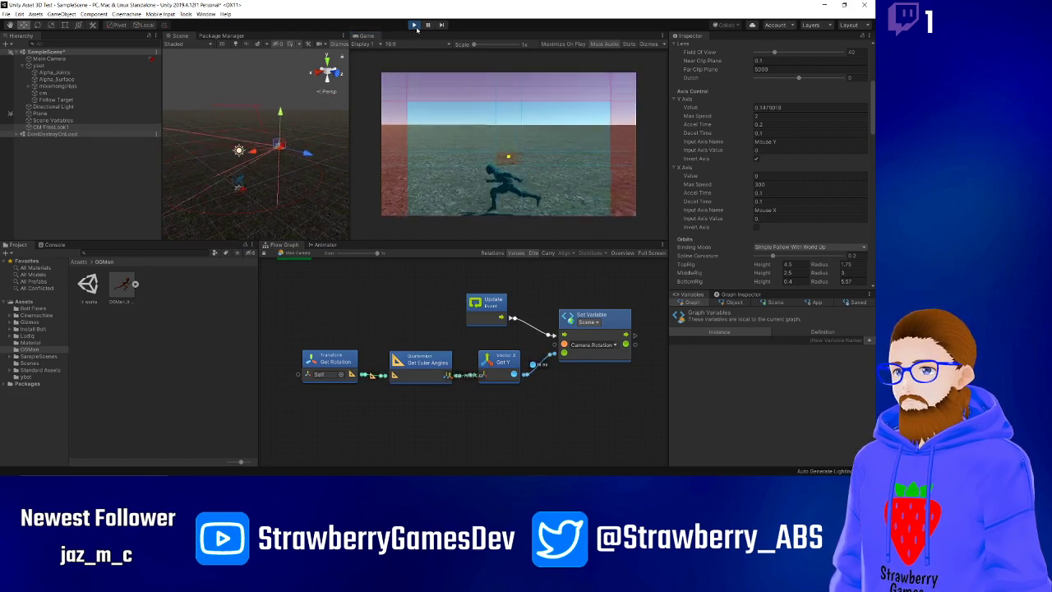
key(ctrl+p)
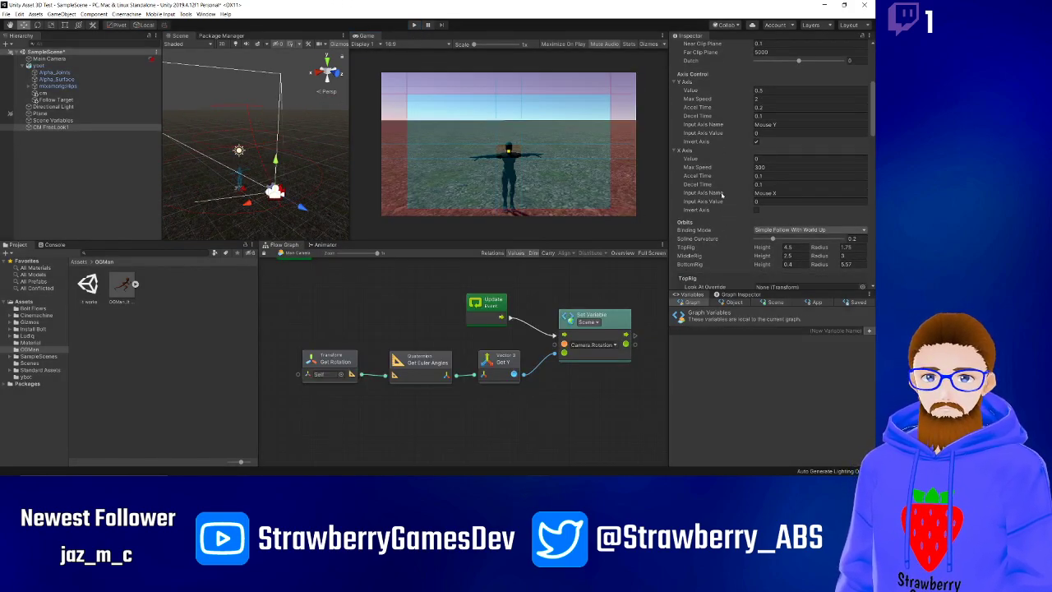
Widen the Scene view and frame the ybot character so the camera orbits around it can be inspected.
scroll(721, 194, down, 5)
scroll(725, 198, up, 3)
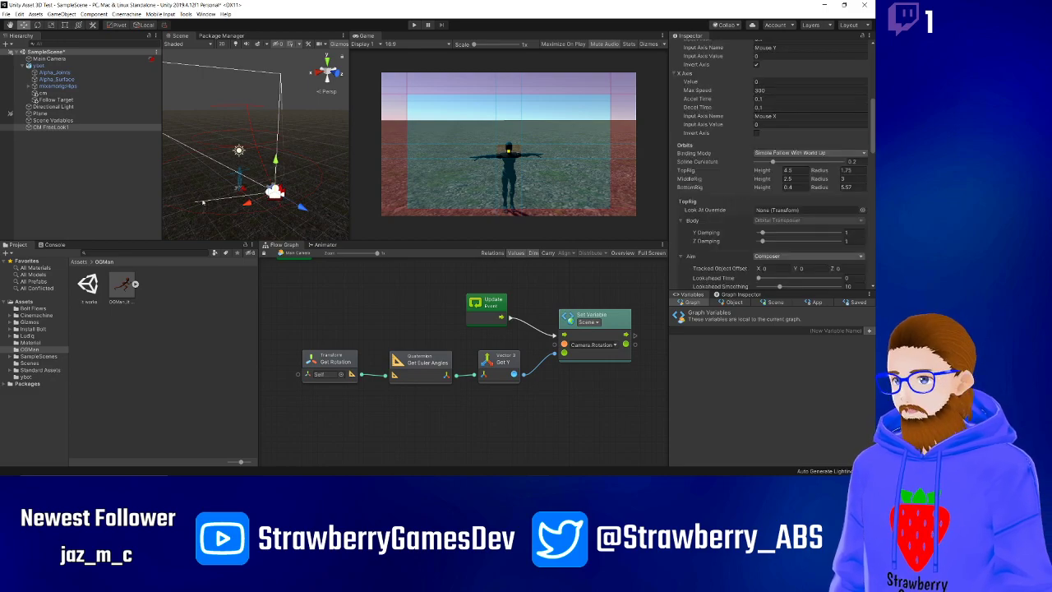
drag(352, 184, 567, 184)
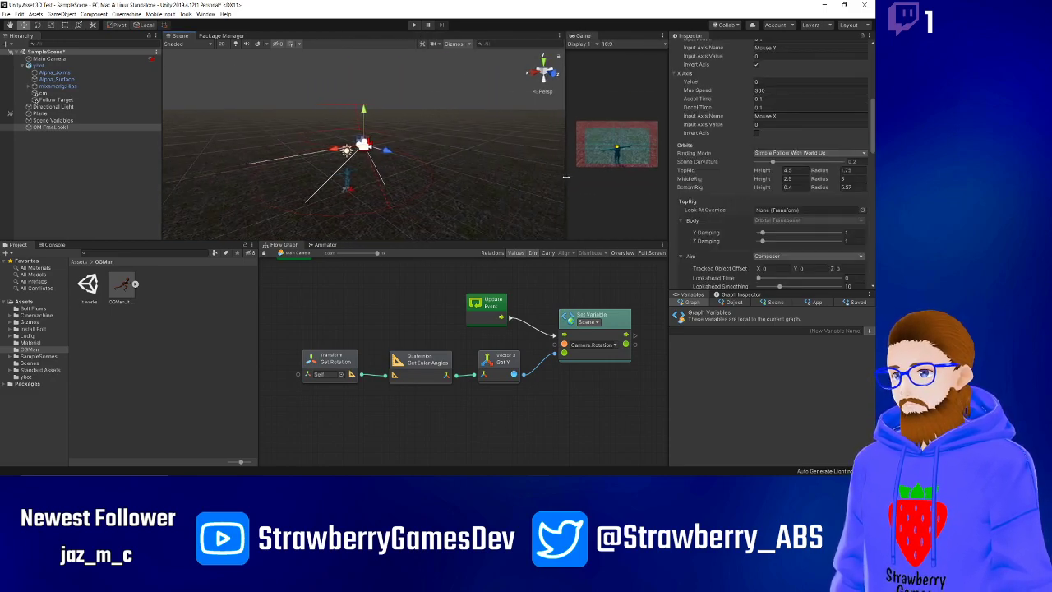
scroll(335, 175, down, 3)
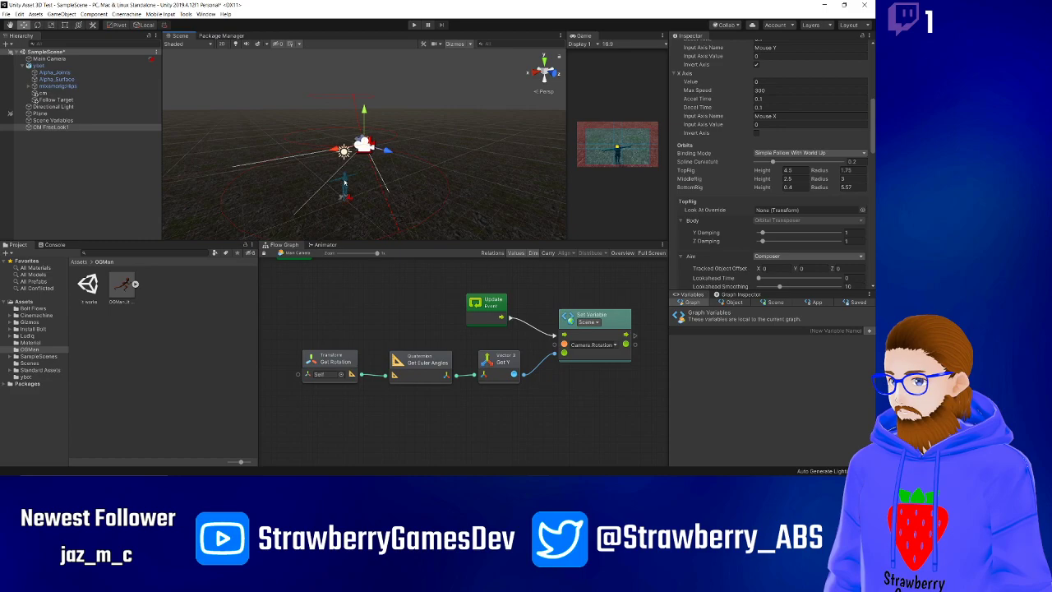
click(42, 66)
key(f)
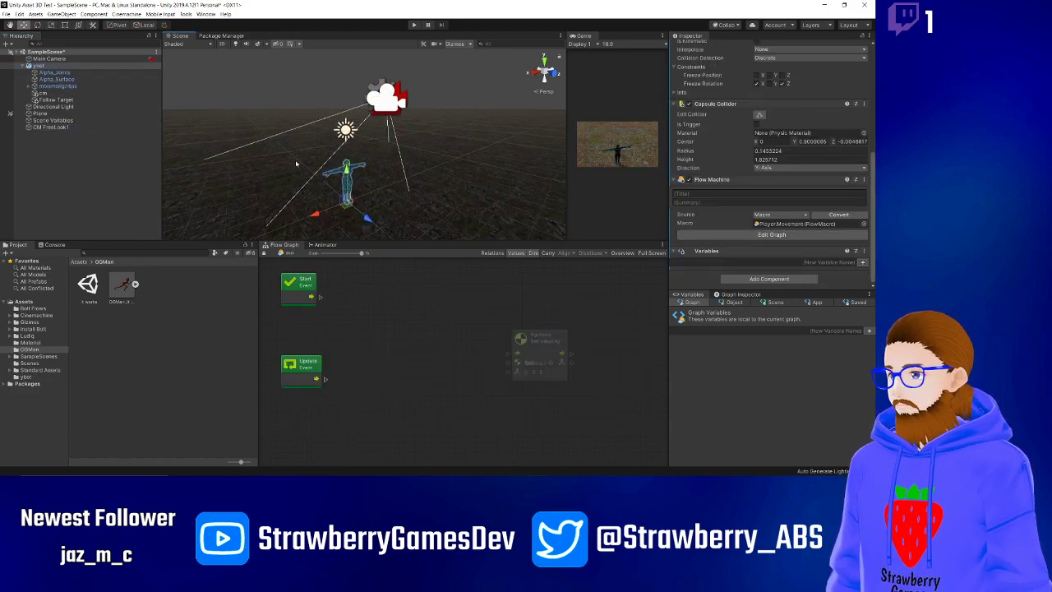
Set the BottomRig orbit of CM FreeLook1 to a radius of 4.14 and a height of 0.1.
click(51, 127)
scroll(343, 156, down, 3)
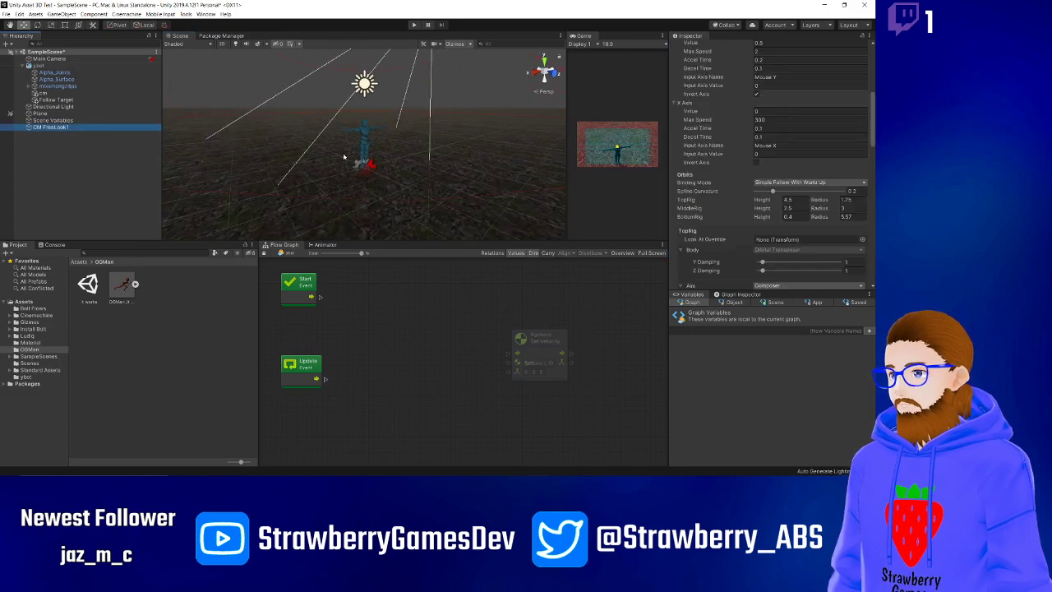
scroll(345, 156, down, 3)
scroll(351, 157, up, 6)
scroll(353, 156, down, 4)
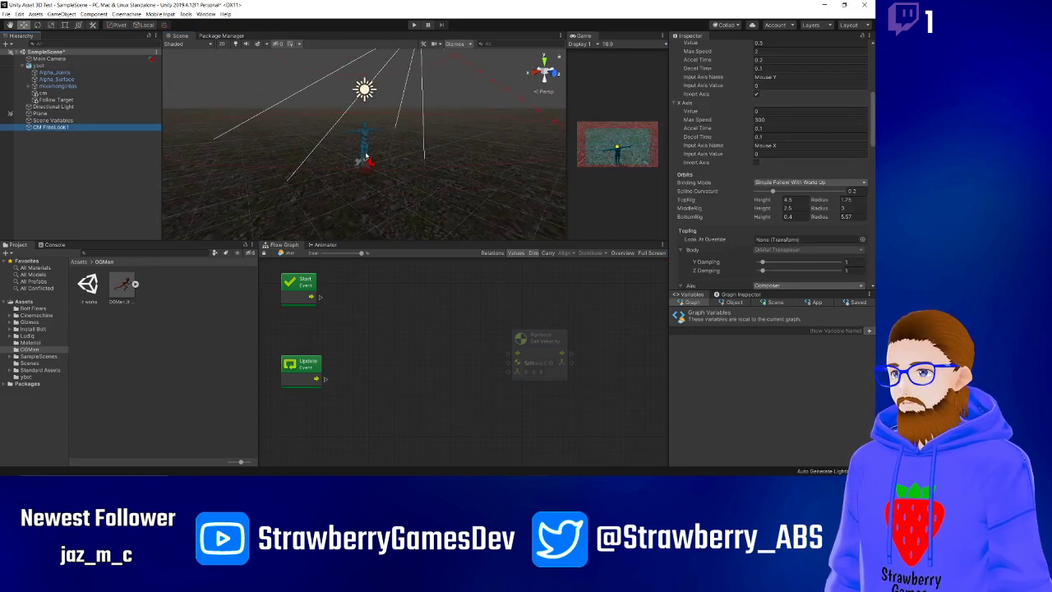
drag(822, 218, 760, 221)
click(793, 218)
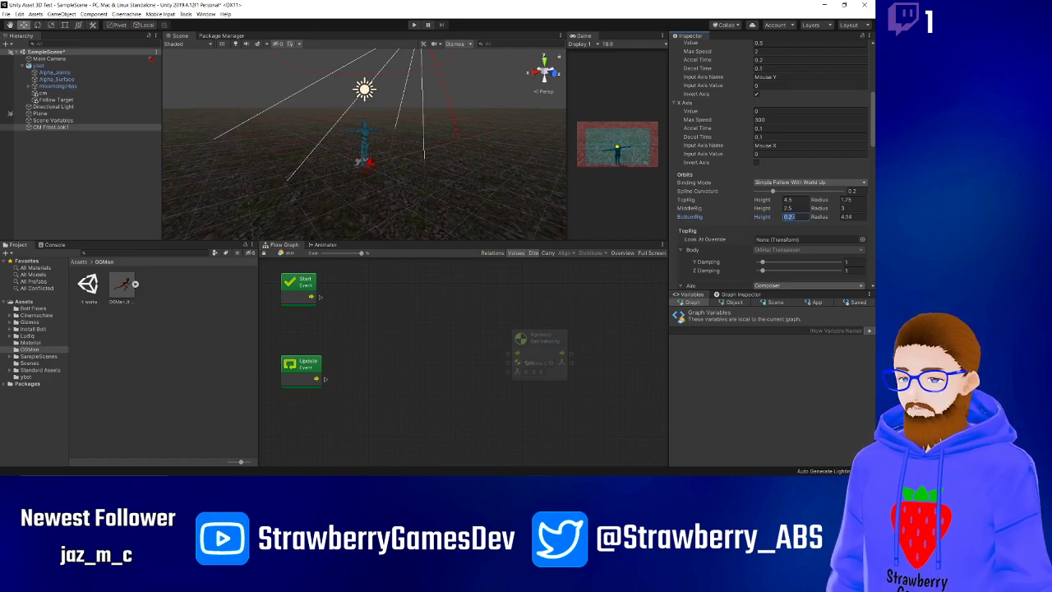
text(.1)
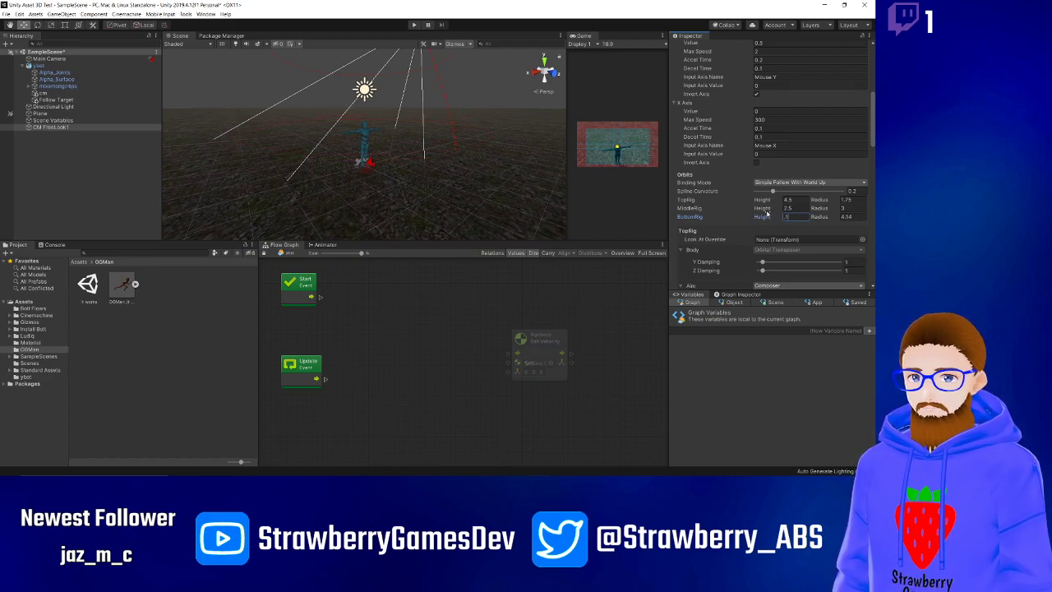
Select the ybot character in the scene and examine its Transform settings.
click(367, 140)
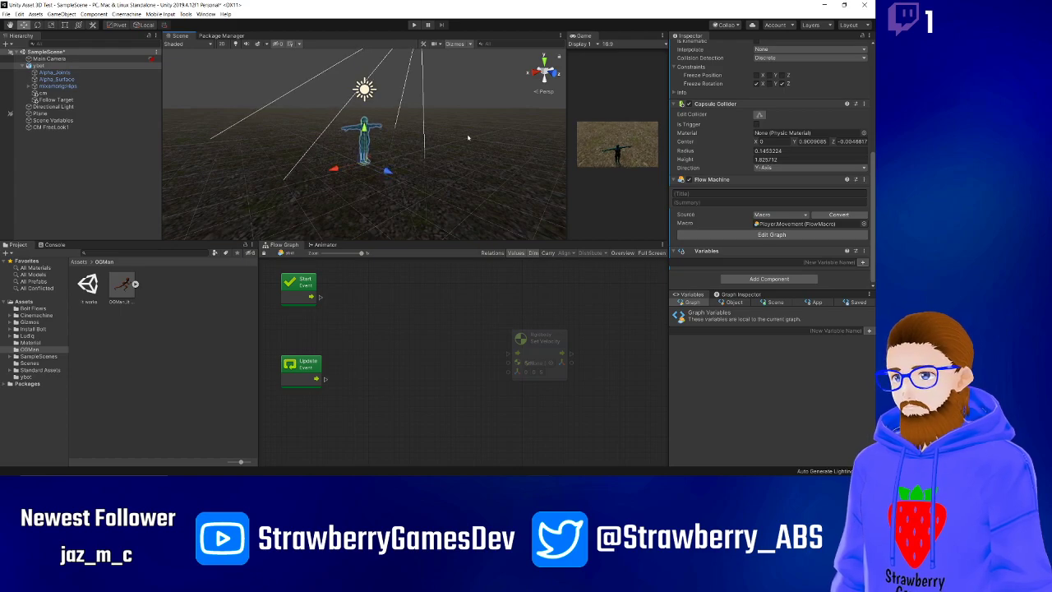
scroll(749, 161, up, 5)
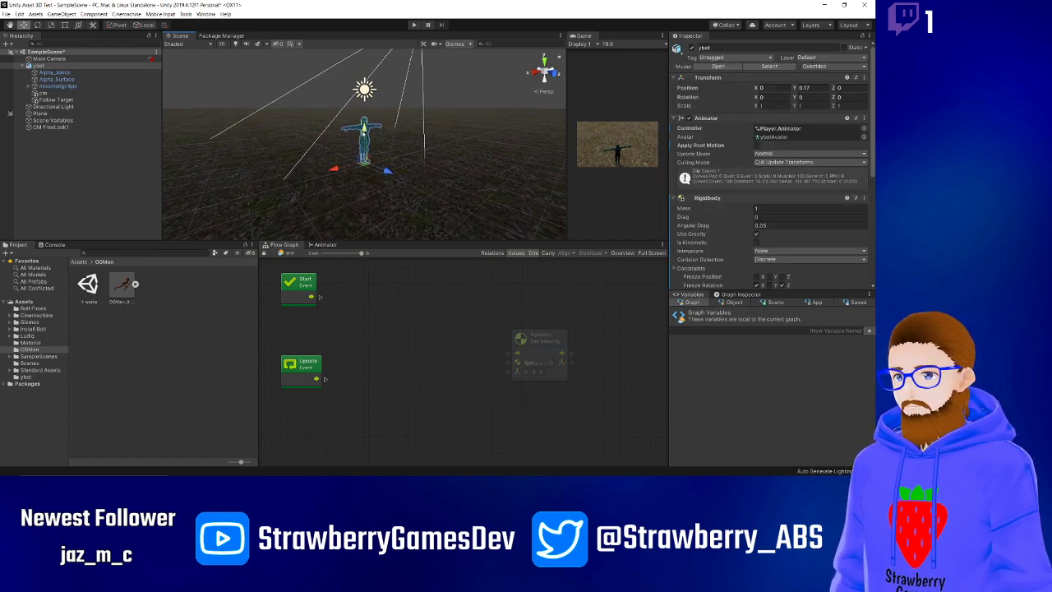
drag(364, 132, 364, 115)
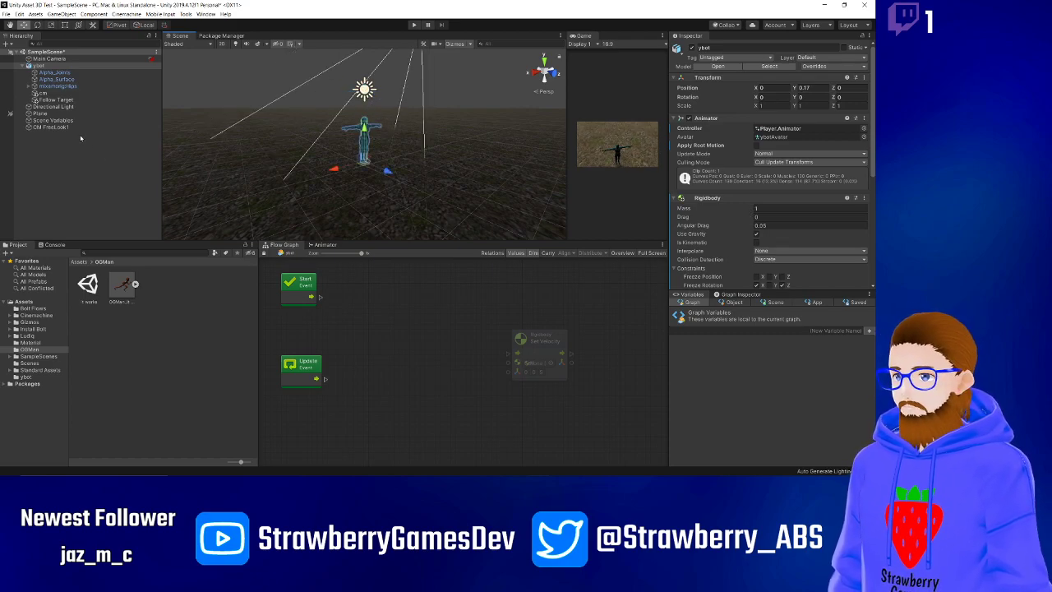
Set the orbit heights of CM FreeLook1 to 1.4 for the MiddleRig and 2 for the TopRig, and inspect the orbits from the side.
click(51, 127)
scroll(737, 214, down, 5)
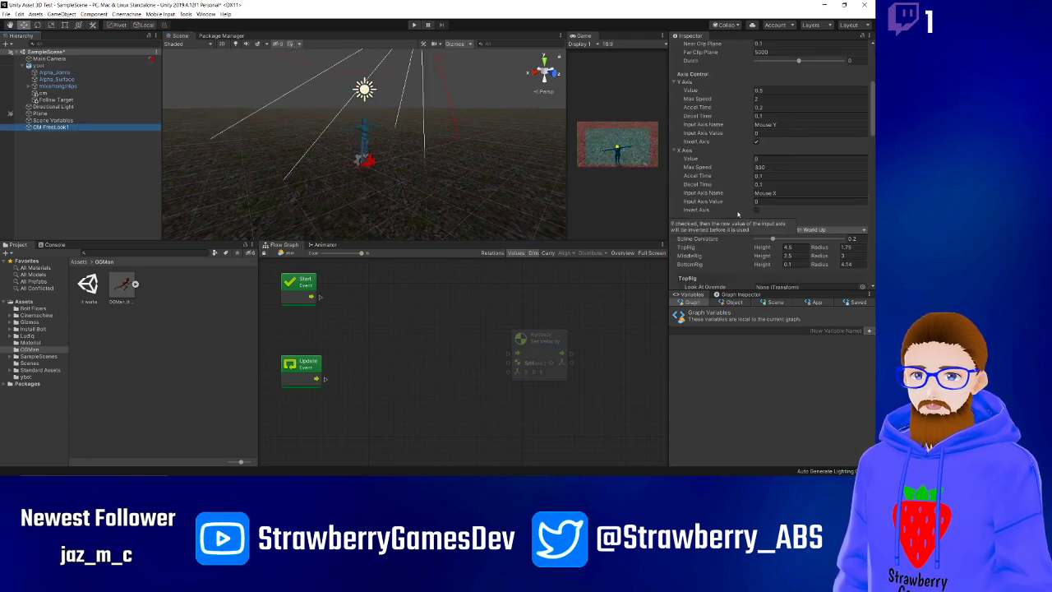
scroll(737, 213, down, 5)
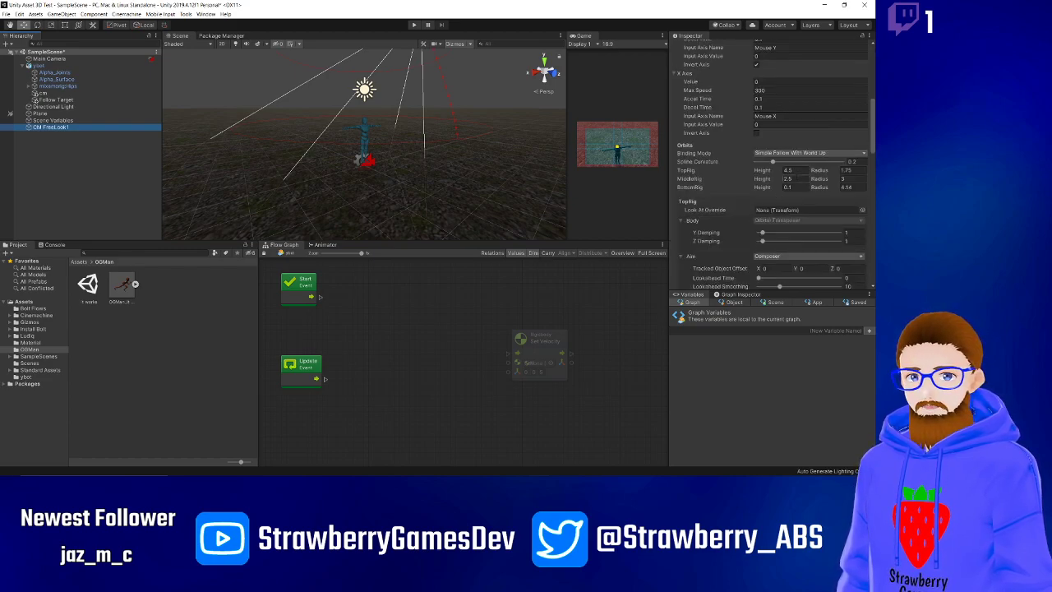
click(795, 178)
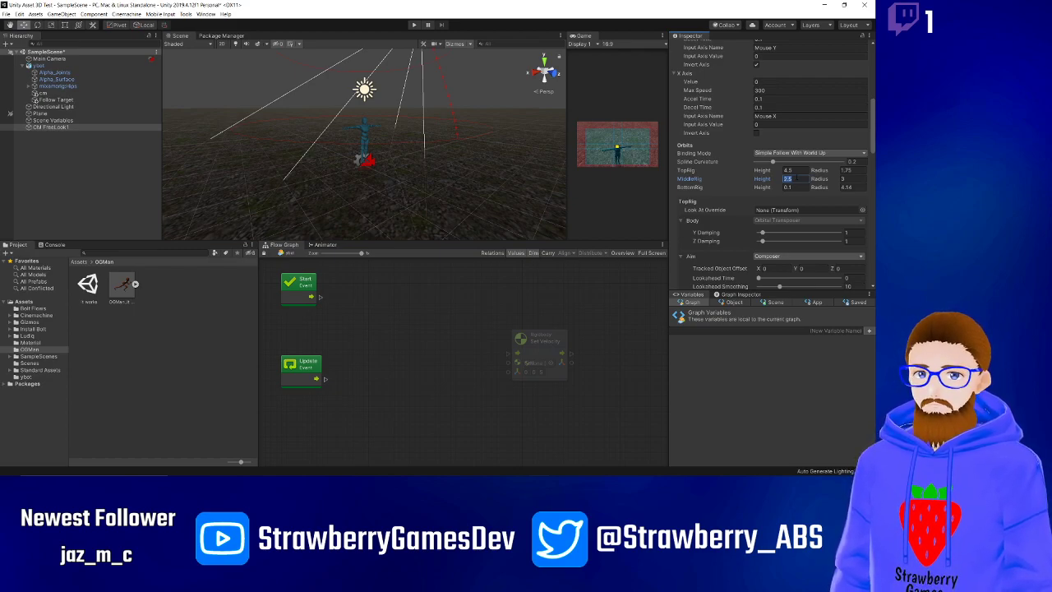
text(1.4)
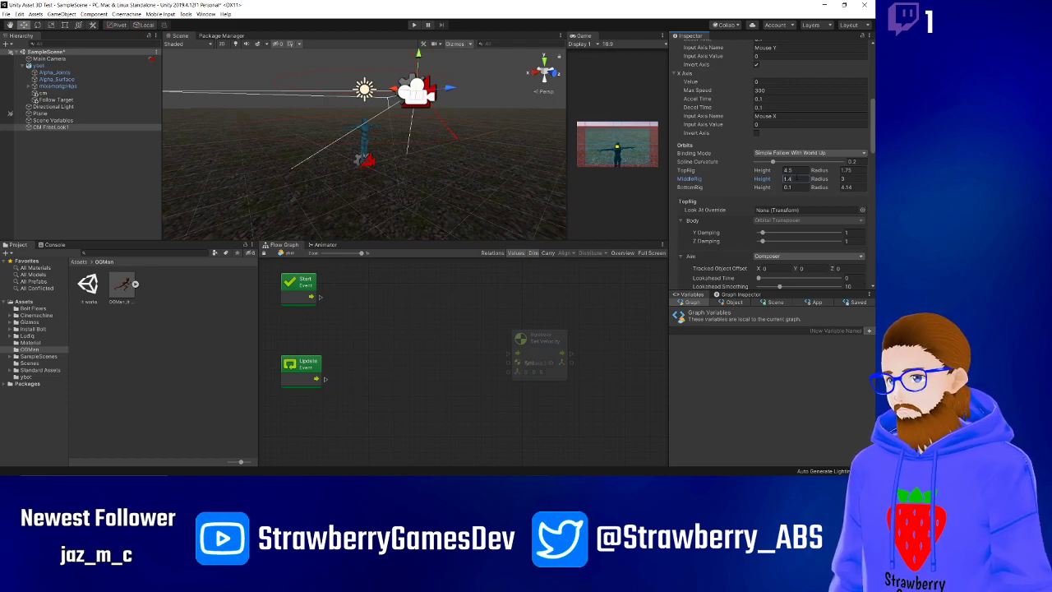
click(787, 170)
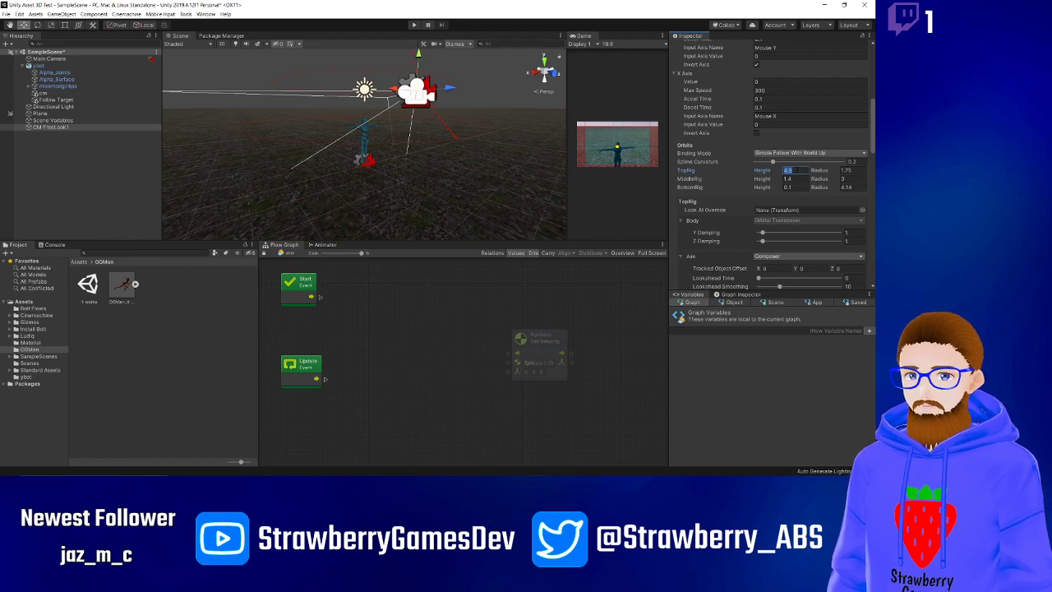
text(2)
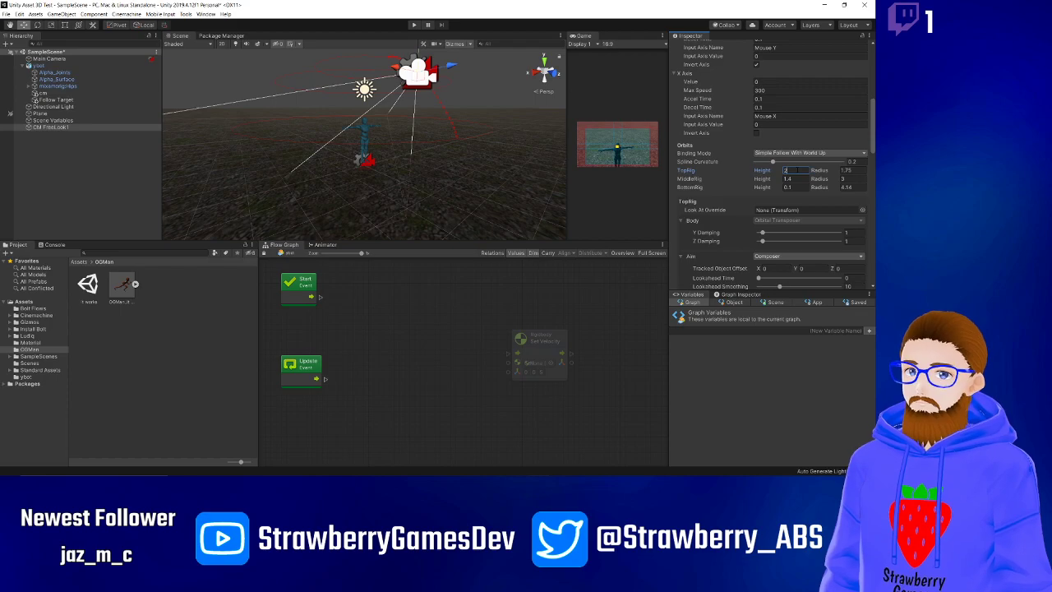
alt+drag(384, 154, 371, 124)
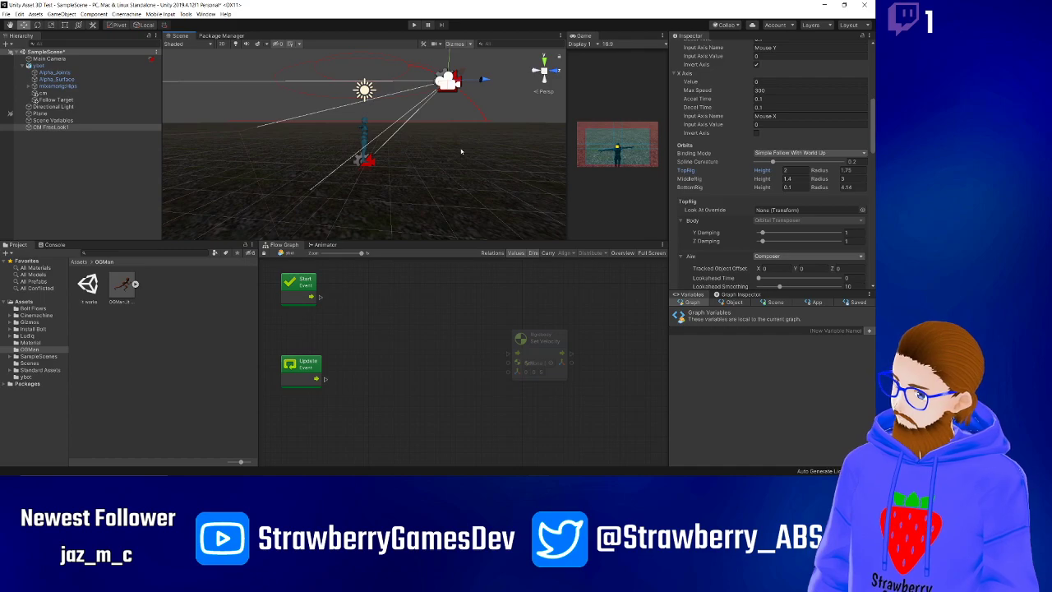
Try a different Spline Curvature for the FreeLook camera's orbits and undo it.
scroll(731, 131, up, 6)
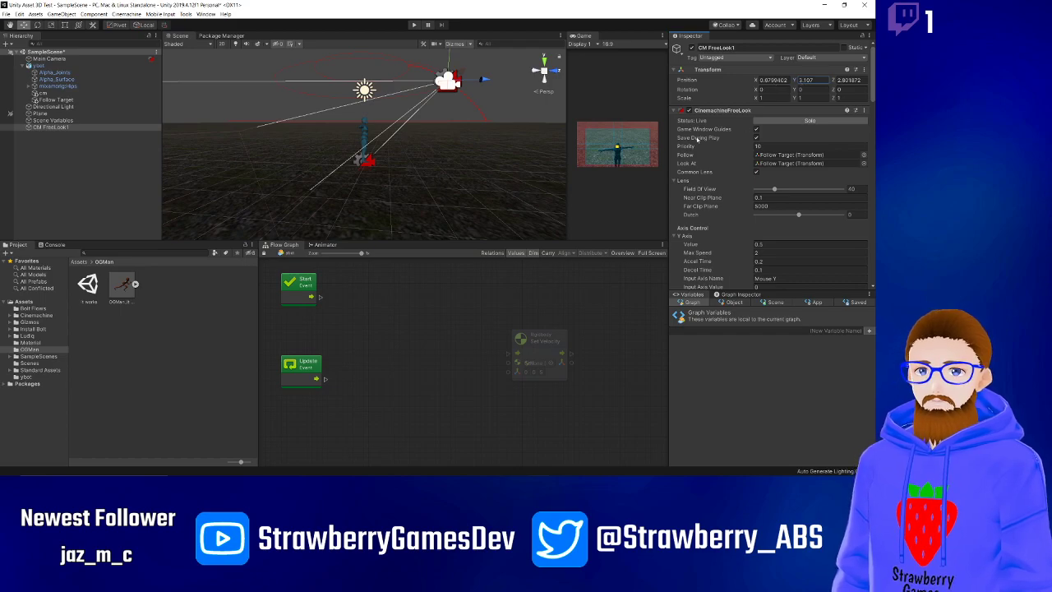
scroll(715, 136, down, 10)
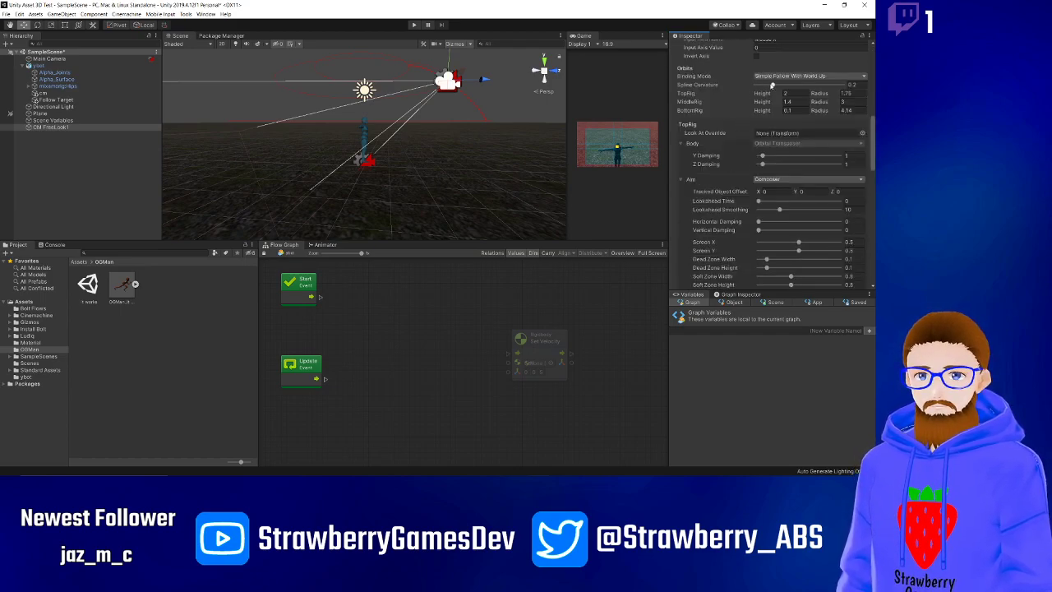
drag(772, 84, 713, 91)
key(ctrl+z)
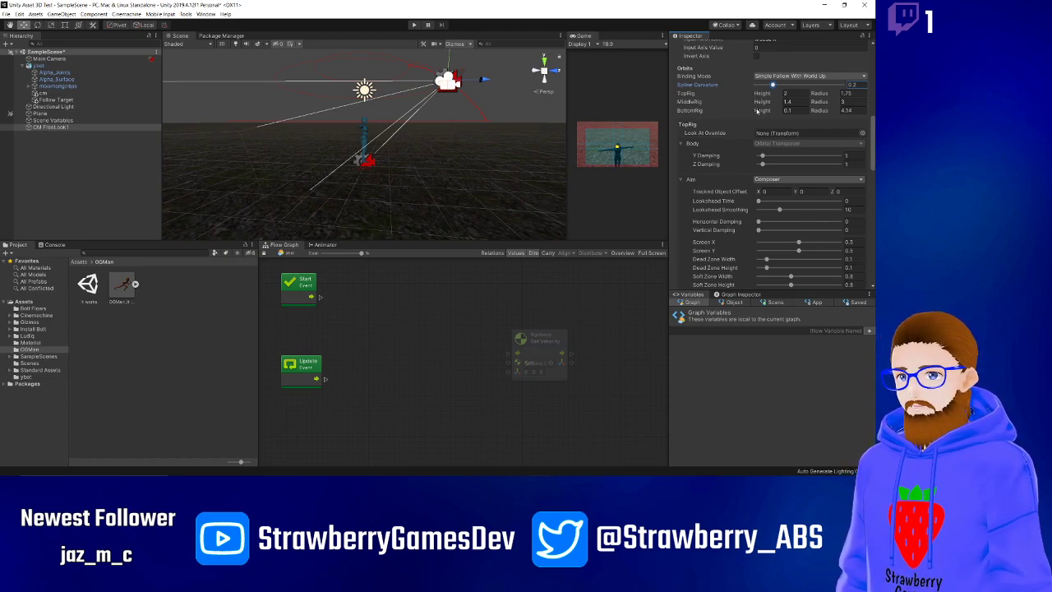
Lower the FreeLook camera's BottomRig orbit height to -1.49.
drag(757, 110, 750, 113)
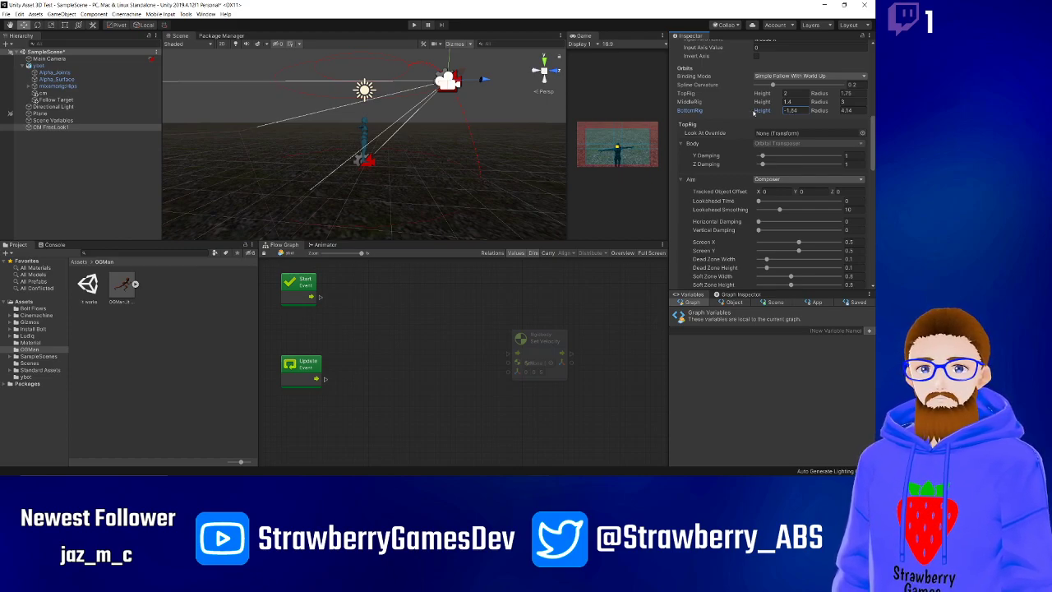
drag(753, 113, 755, 113)
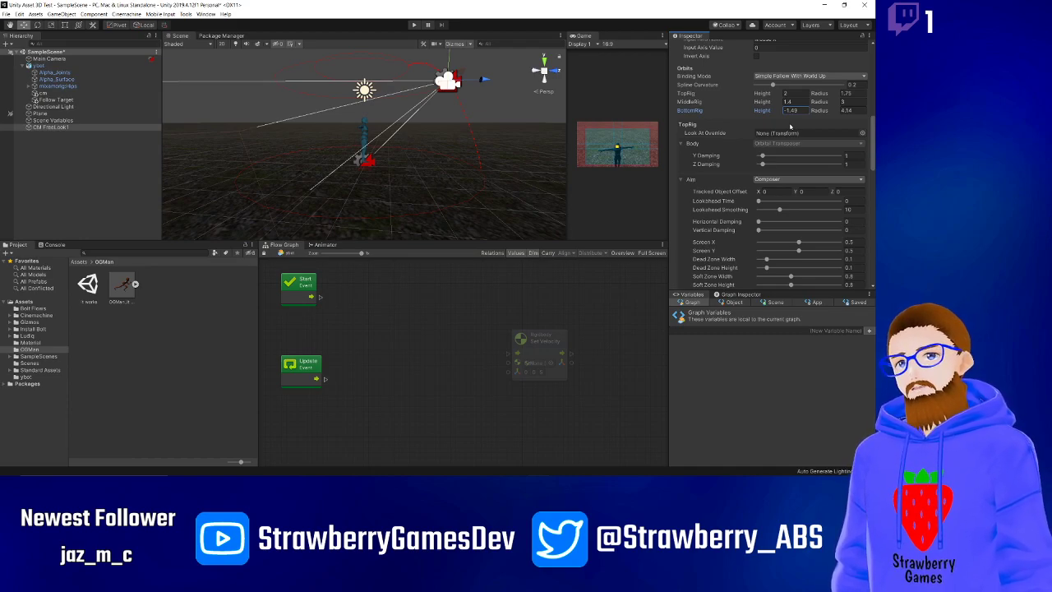
Set the BottomRig orbit height of CM FreeLook1 to -1.2.
click(790, 110)
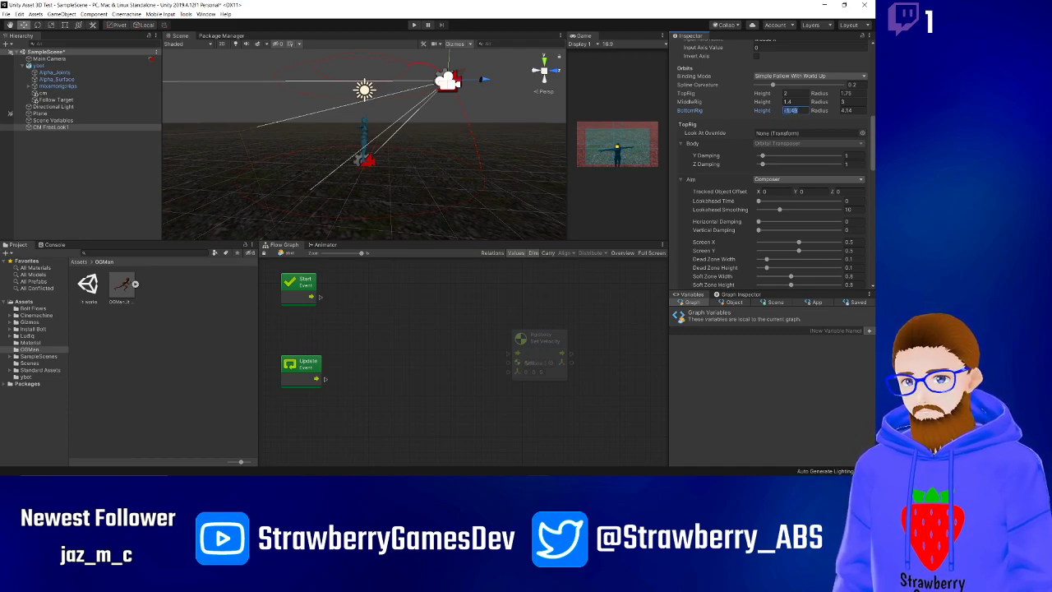
text(-2)
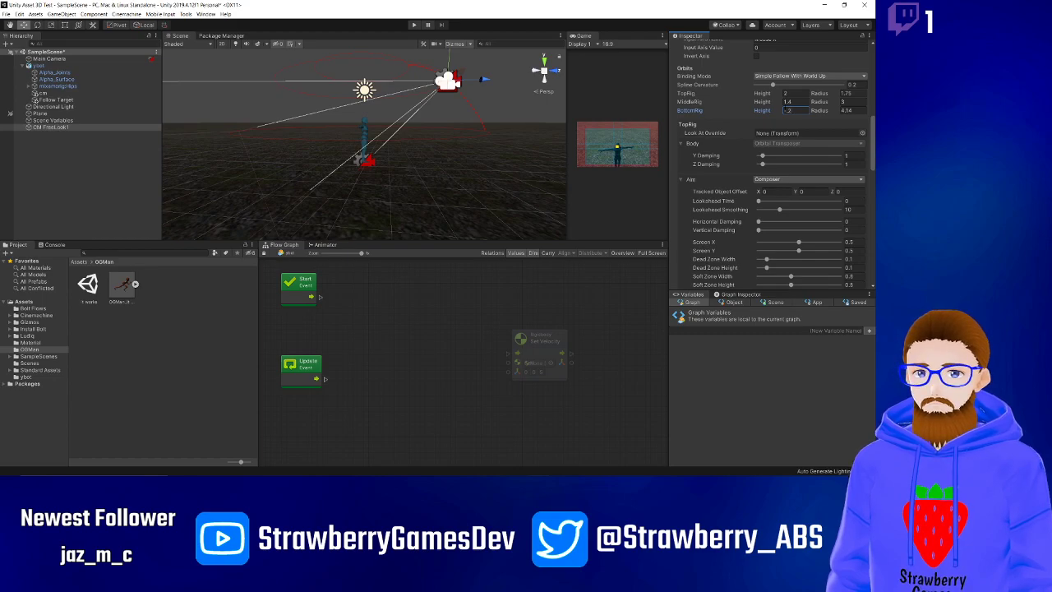
click(771, 103)
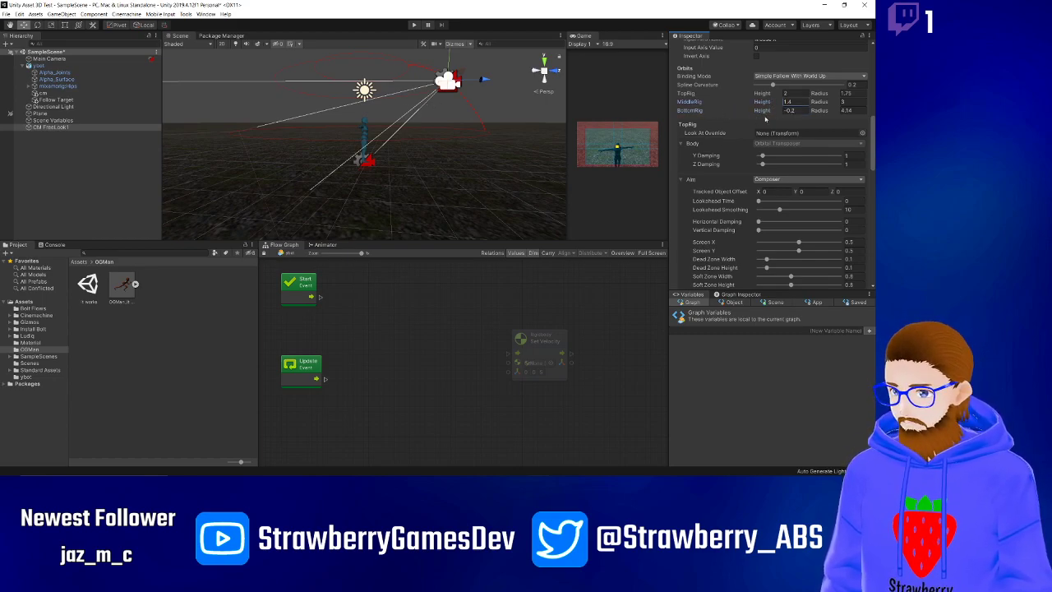
click(791, 110)
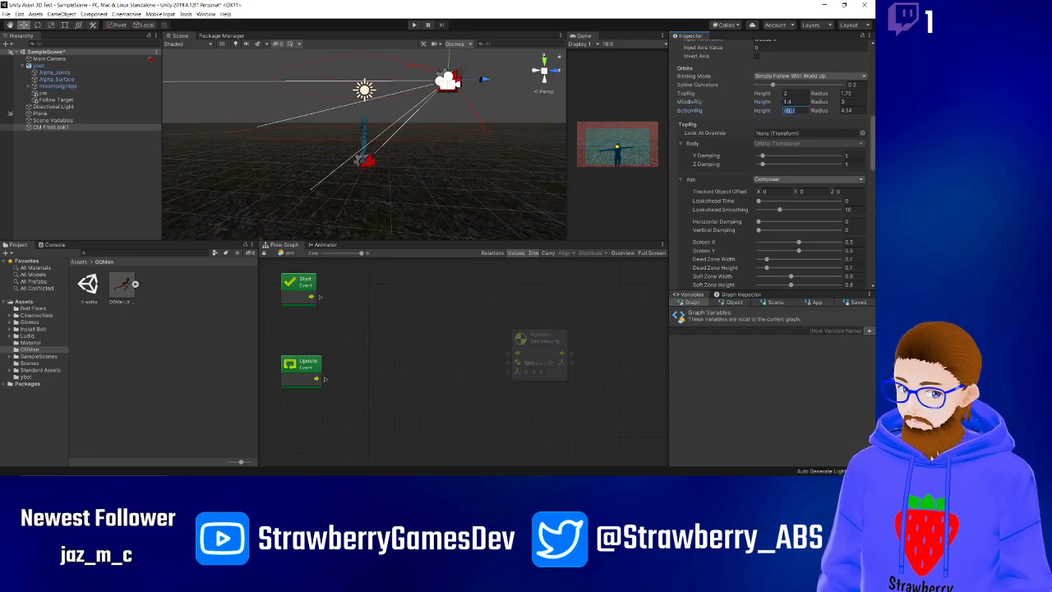
text(-)
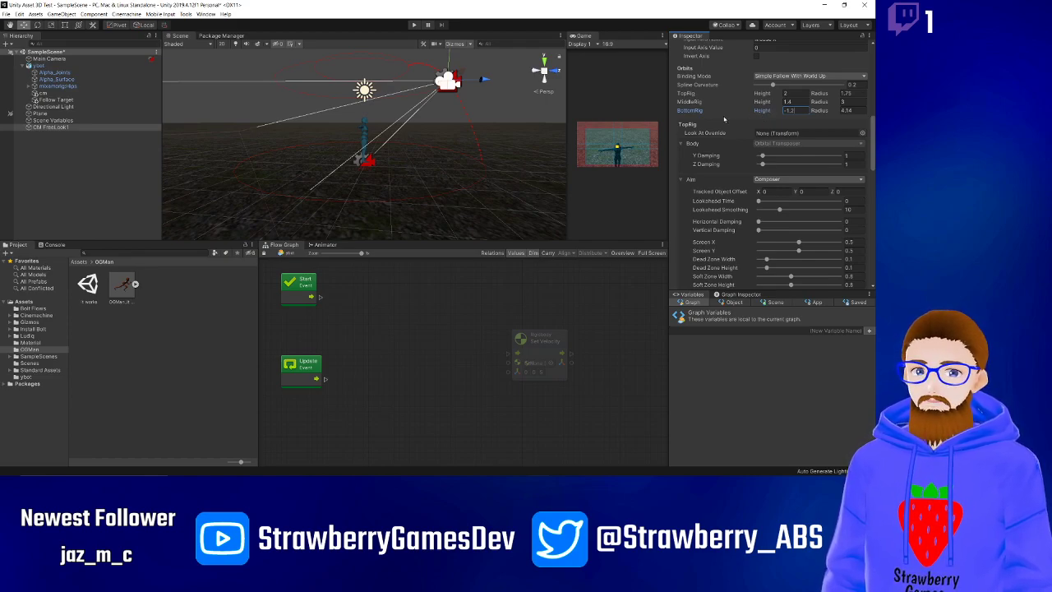
Set the orbit heights to -0.2 for the MiddleRig and 1 for the TopRig, and reduce the BottomRig radius to 2.71.
click(795, 102)
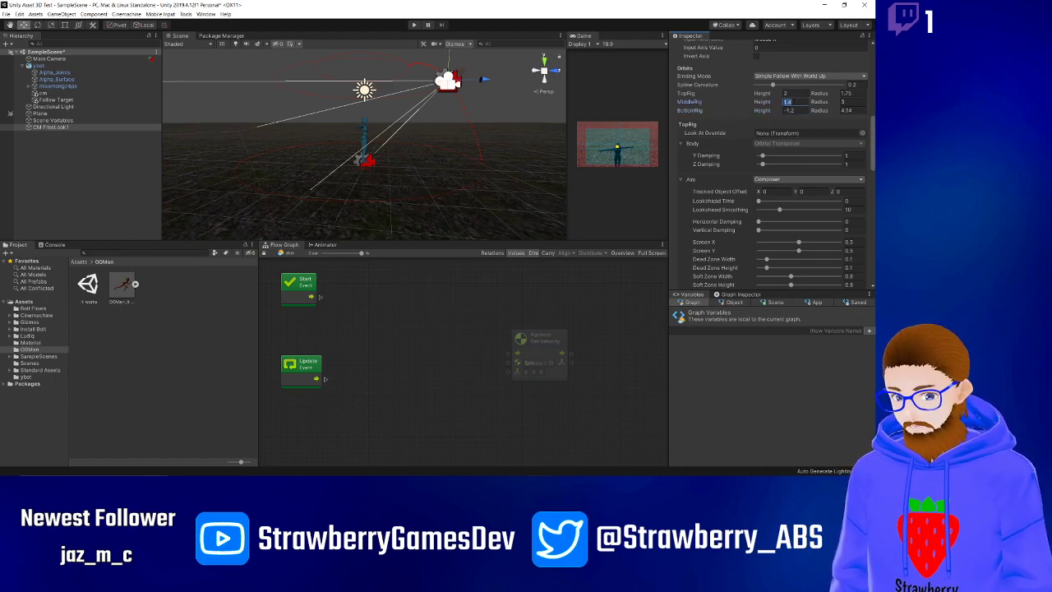
text(-2)
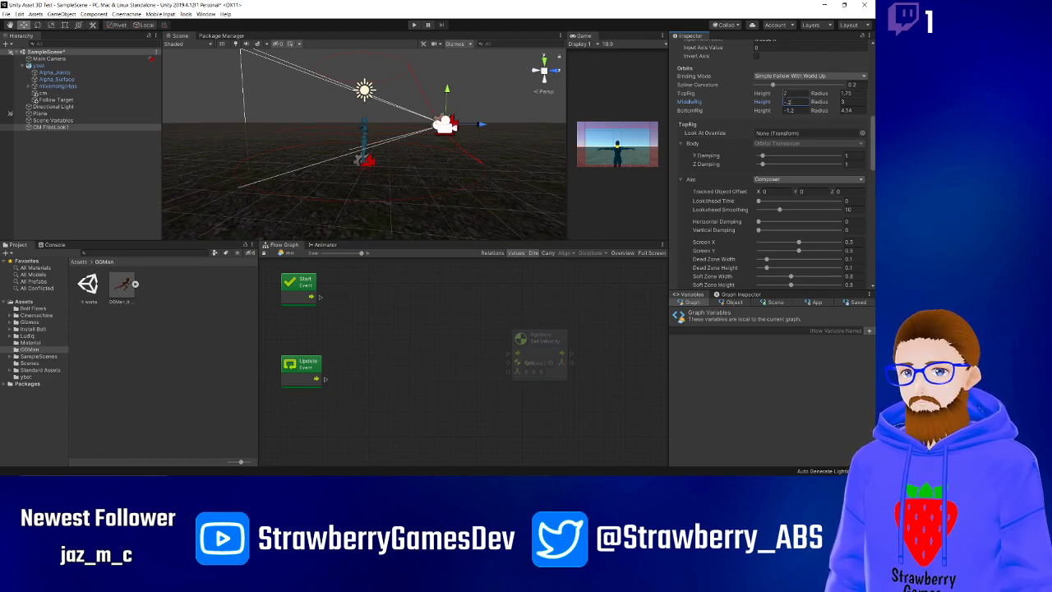
click(789, 95)
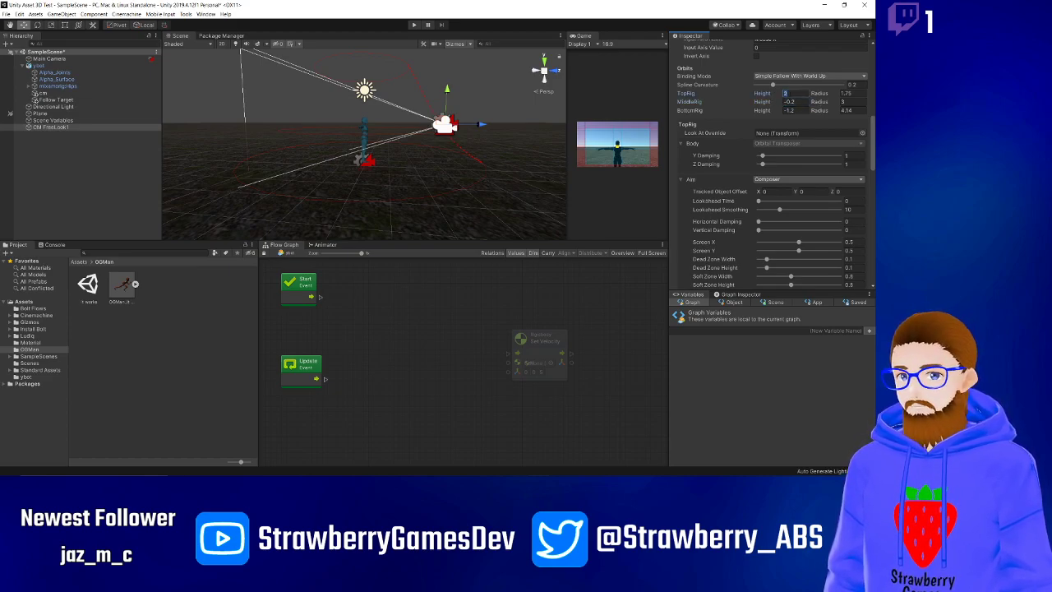
text(1)
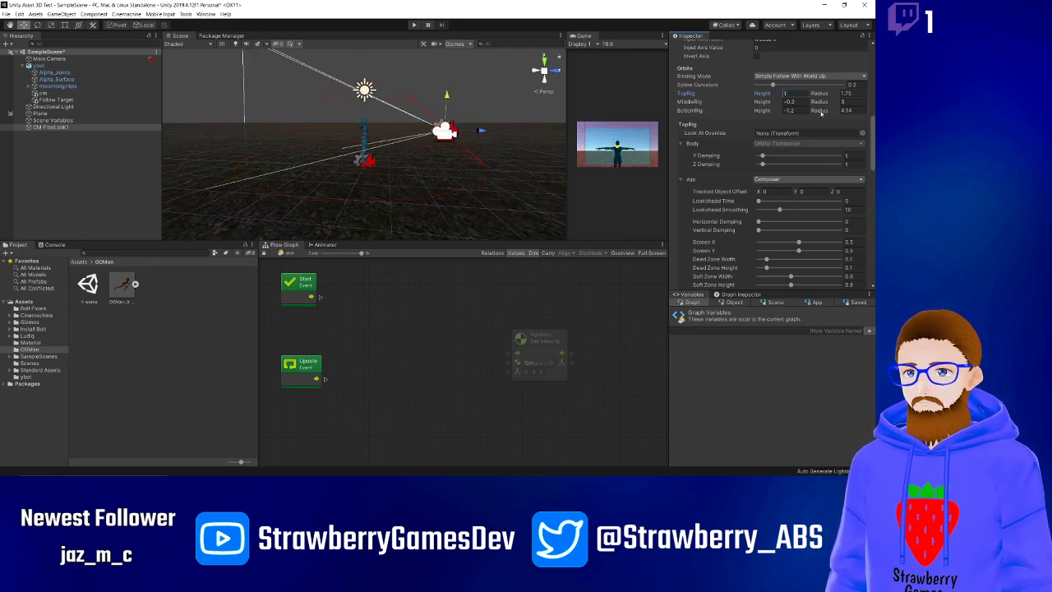
drag(820, 113, 801, 116)
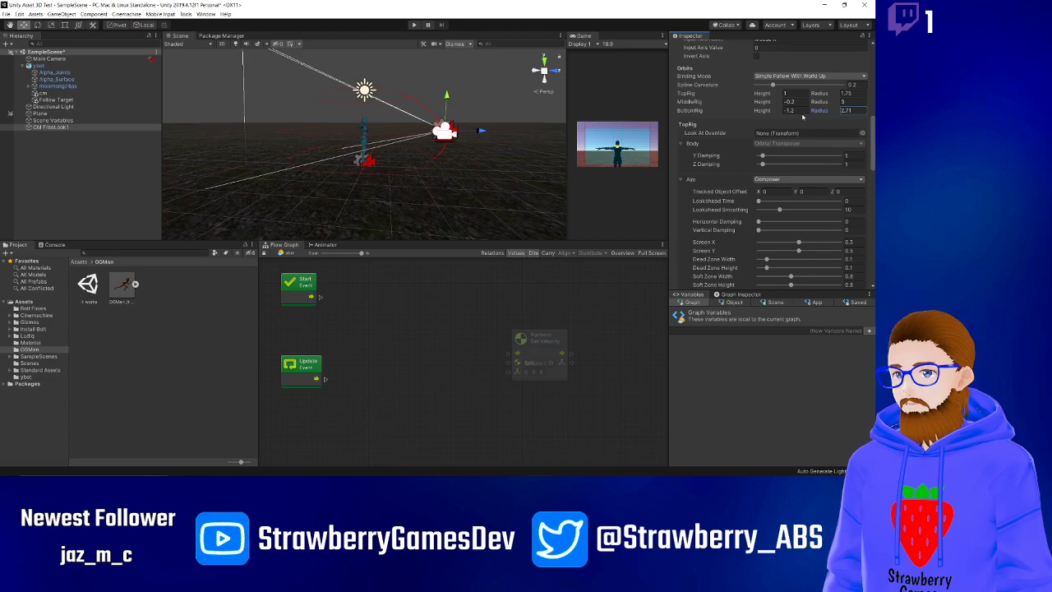
Play-test the new camera orbits in an enlarged Game view and stop the game.
click(414, 24)
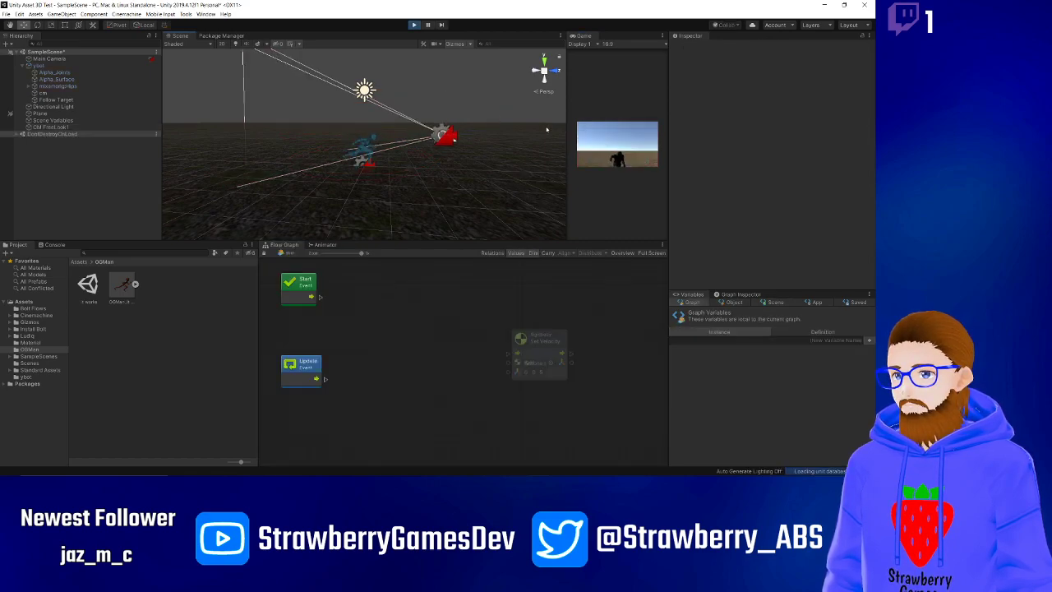
drag(567, 131, 343, 140)
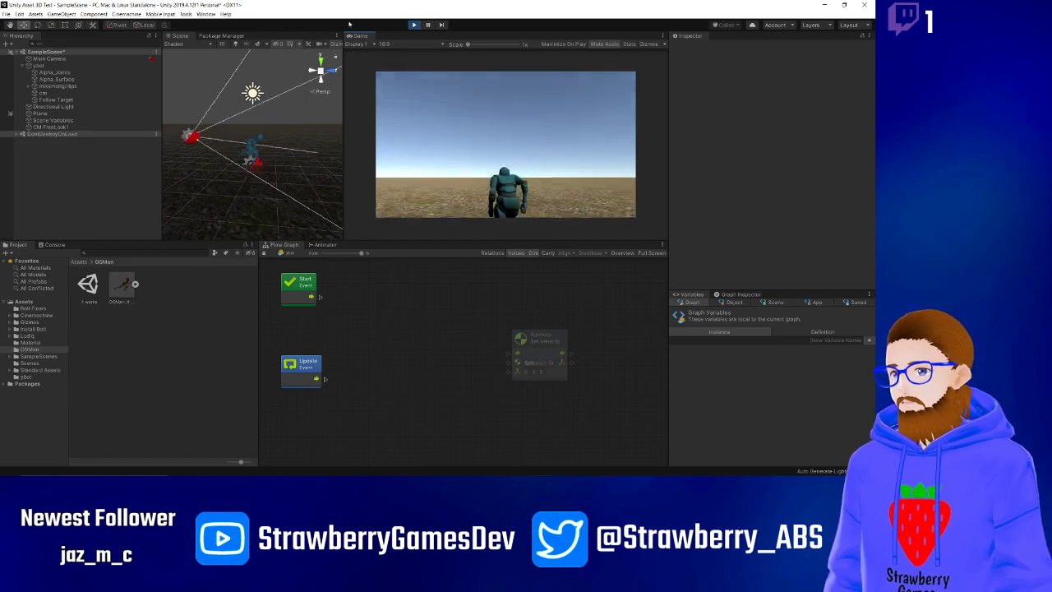
click(413, 25)
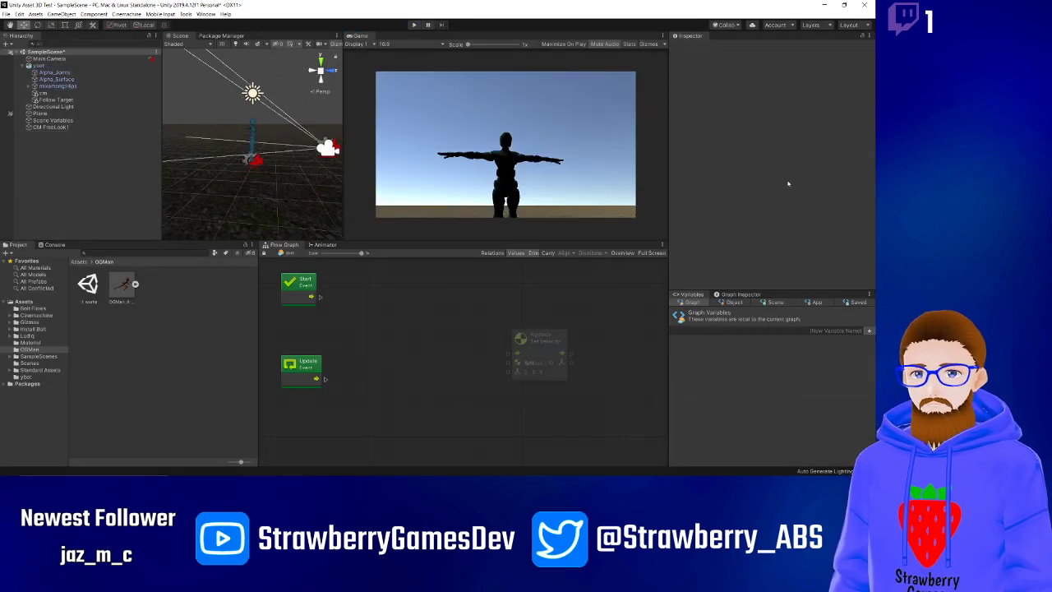
Fine-tune the MiddleRig orbit height of CM FreeLook1 to about -0.14 while the game is running.
click(49, 127)
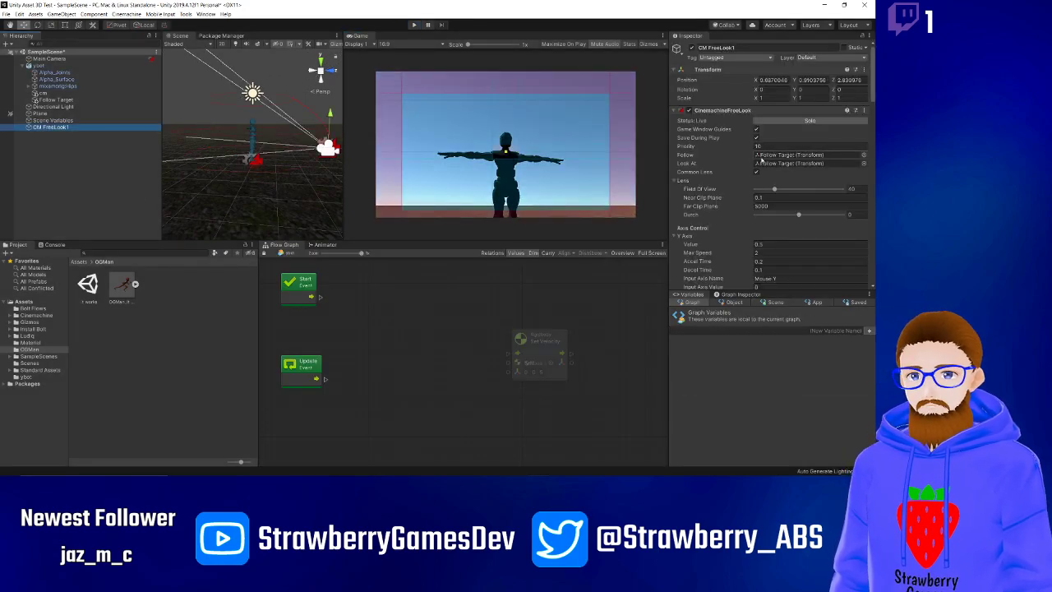
scroll(746, 194, down, 5)
scroll(746, 194, up, 6)
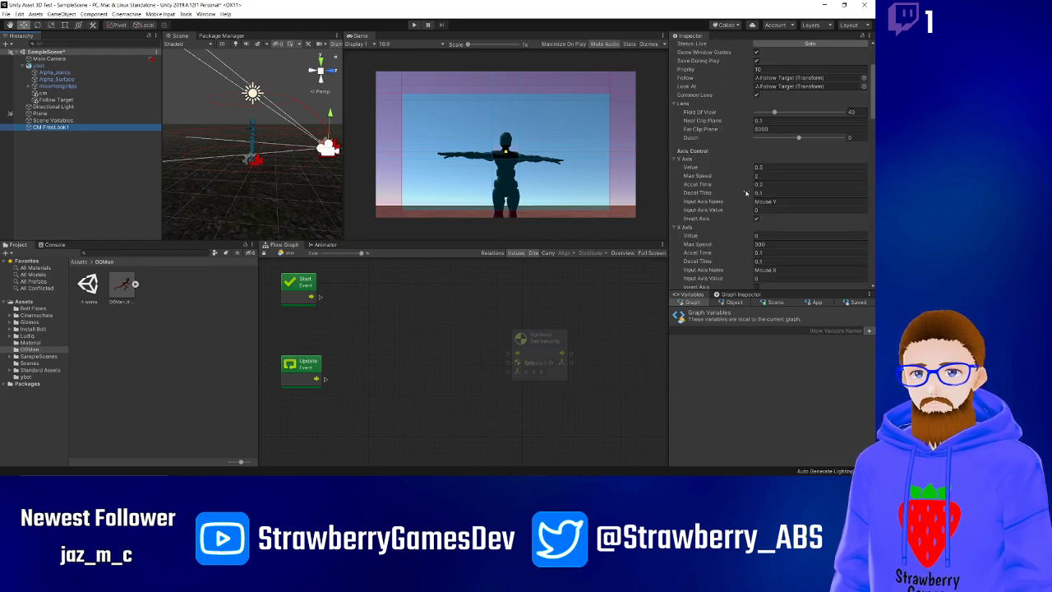
click(413, 24)
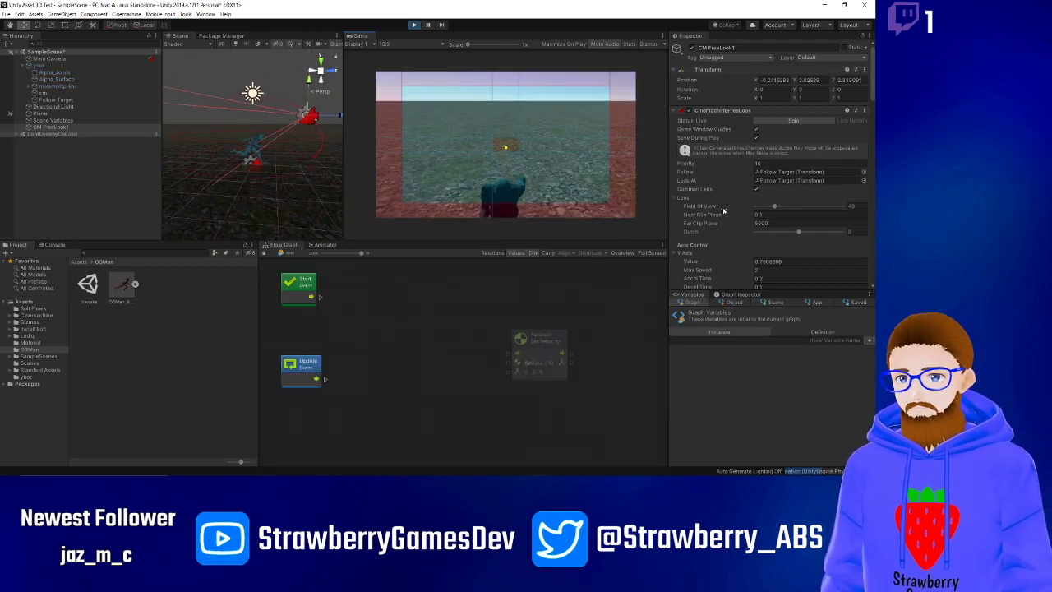
scroll(723, 211, down, 5)
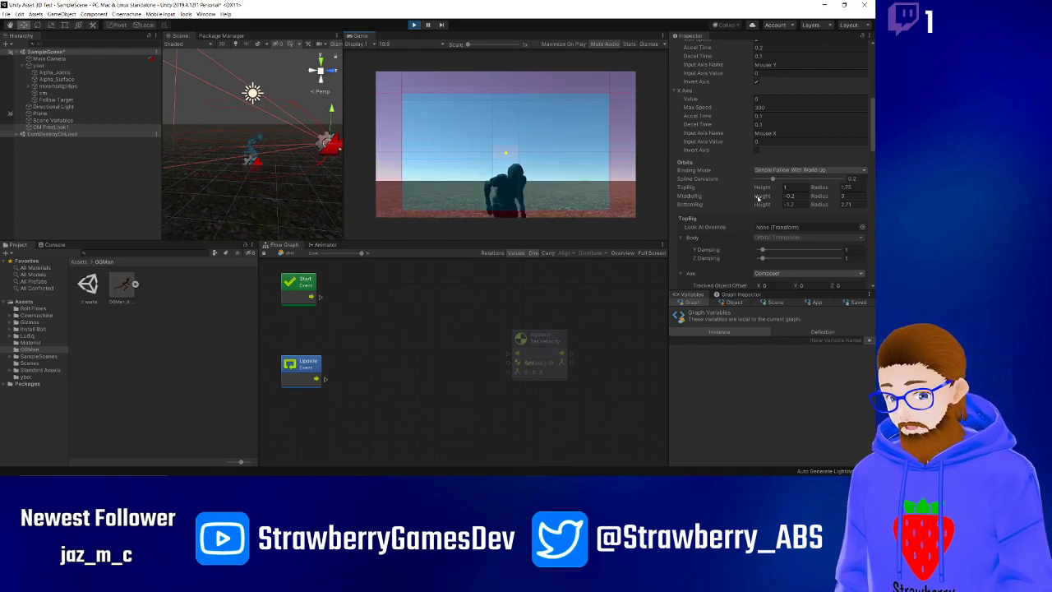
drag(757, 198, 756, 199)
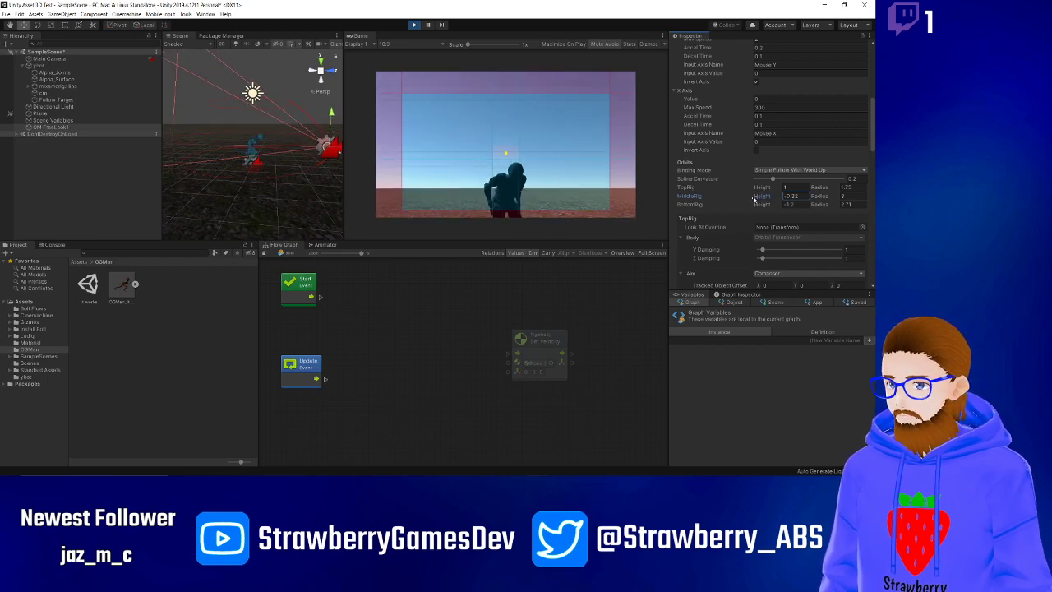
Widen the FreeLook camera's lens by setting its Field of View to 60.
scroll(723, 194, up, 2)
scroll(723, 194, up, 2)
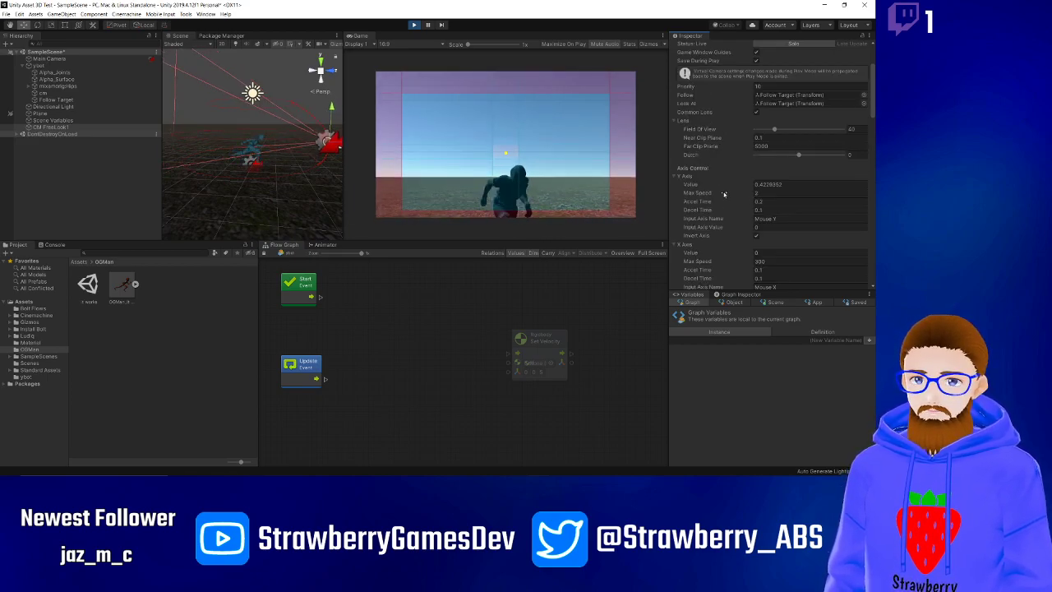
drag(774, 130, 788, 129)
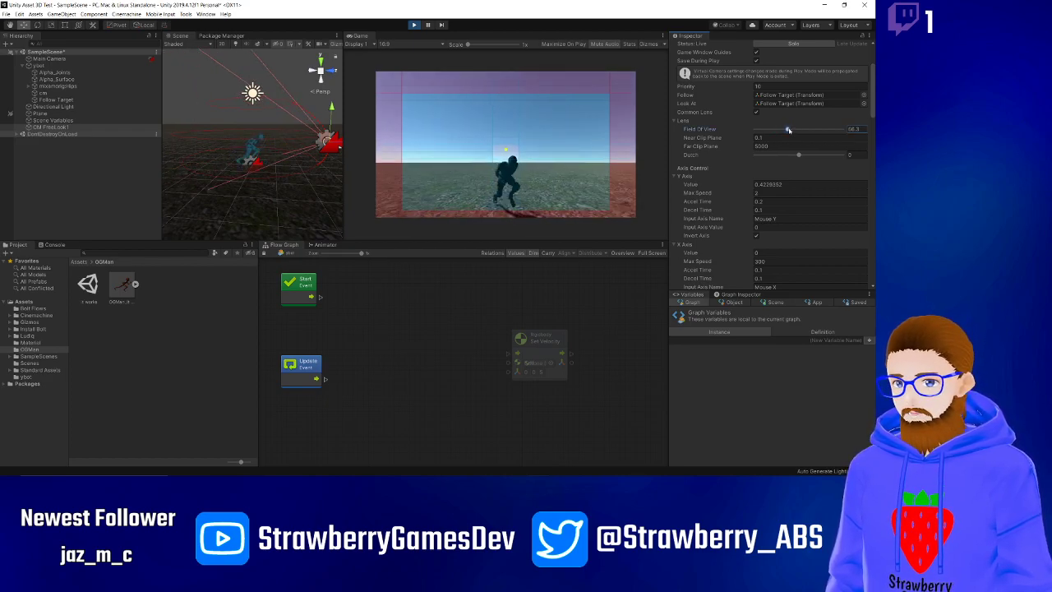
drag(788, 130, 784, 130)
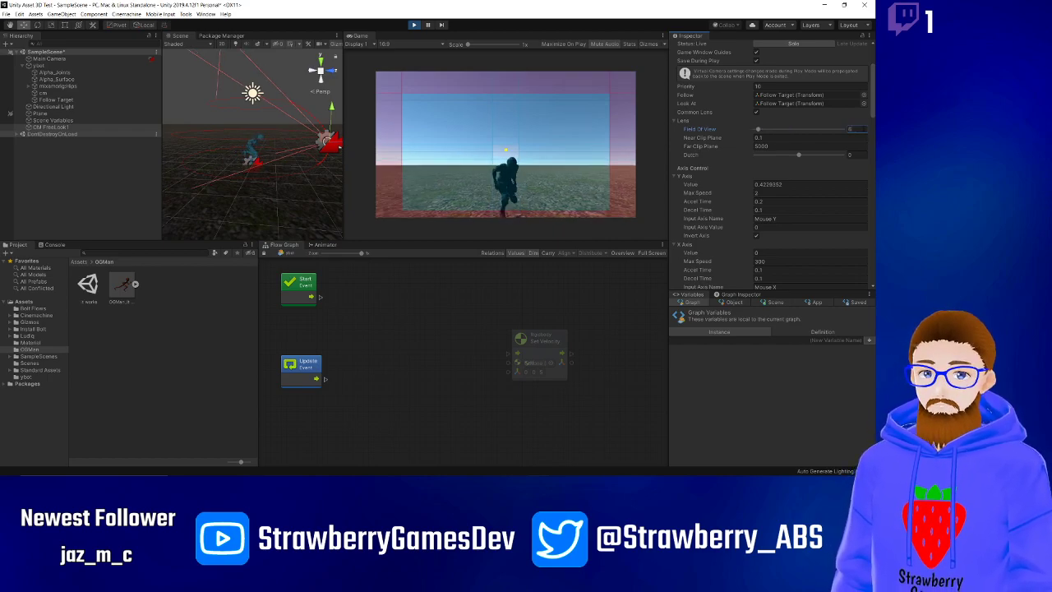
text(0)
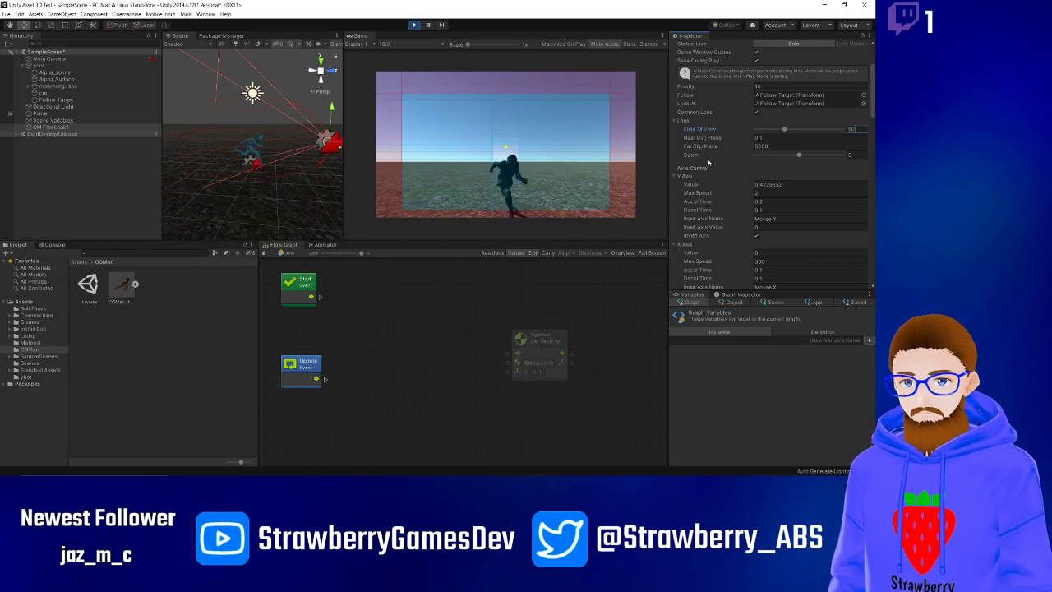
Vary the camera's Y Axis value in the running game and examine its orbit and Cinemachine Collider settings.
scroll(707, 180, down, 3)
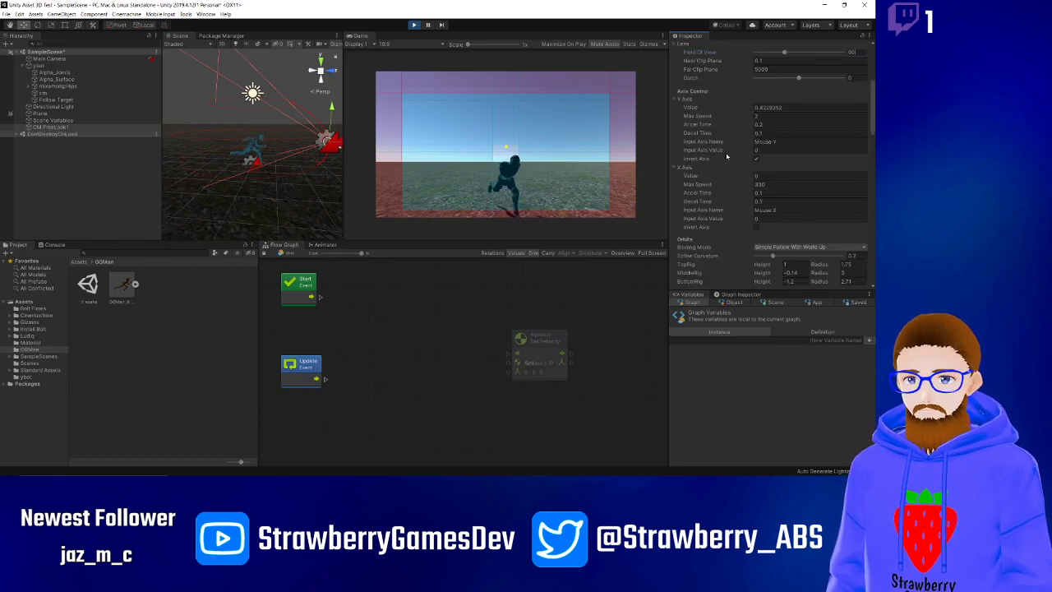
drag(693, 108, 657, 161)
click(620, 181)
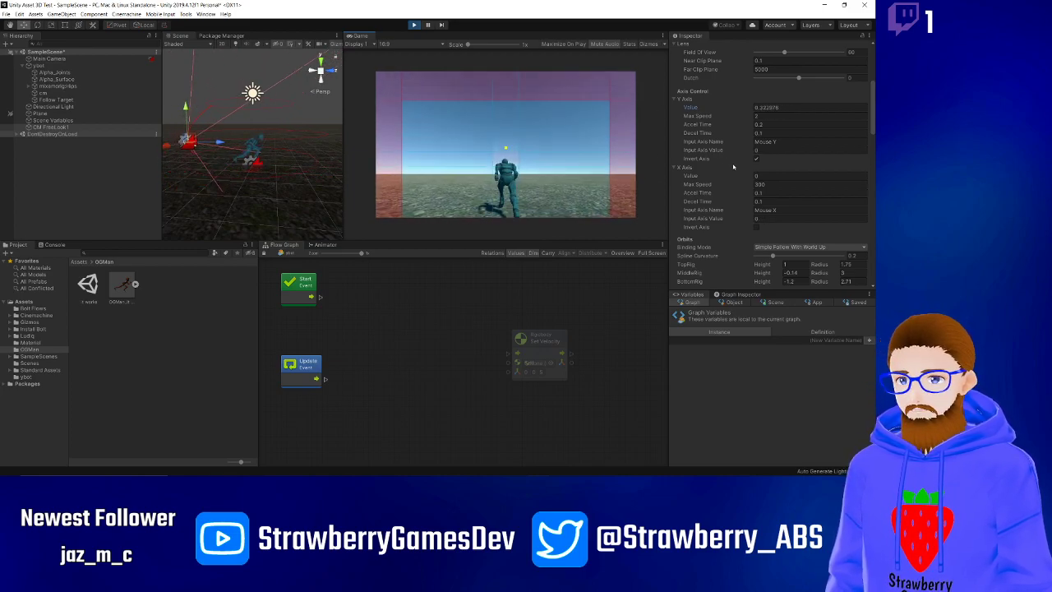
scroll(720, 149, down, 3)
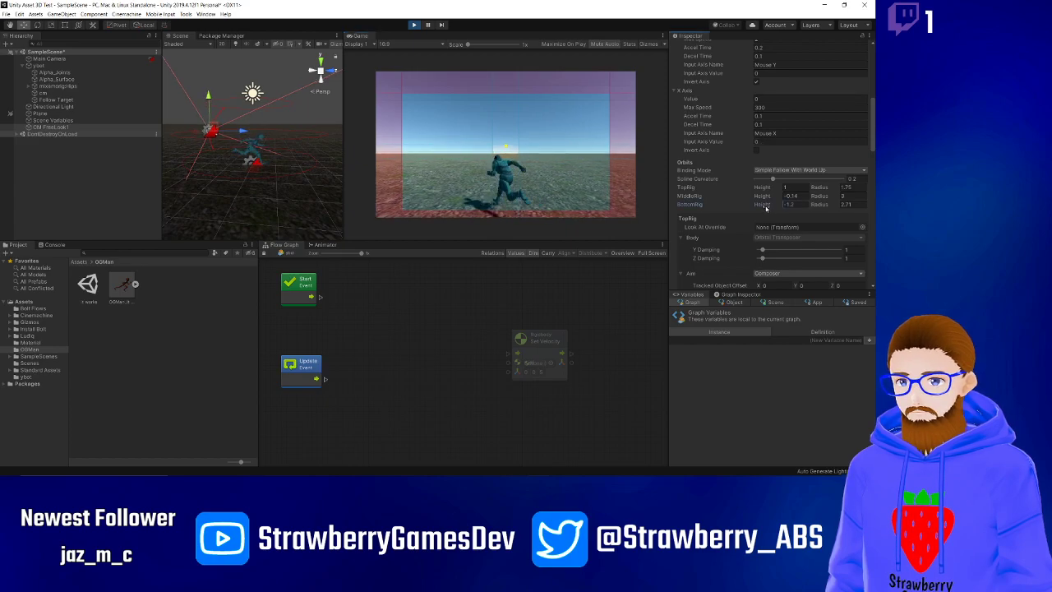
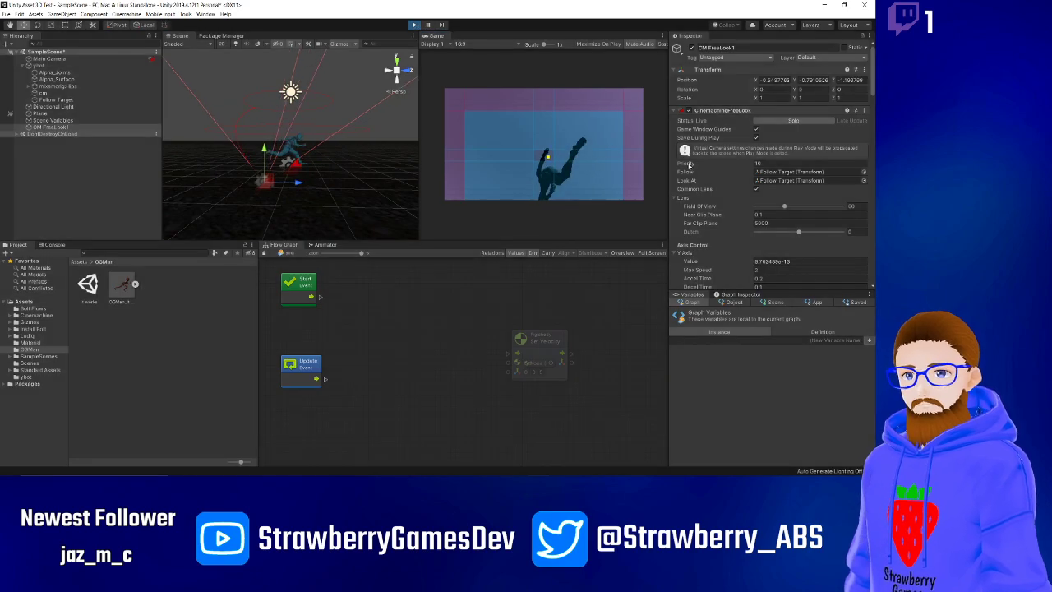
scroll(725, 236, down, 5)
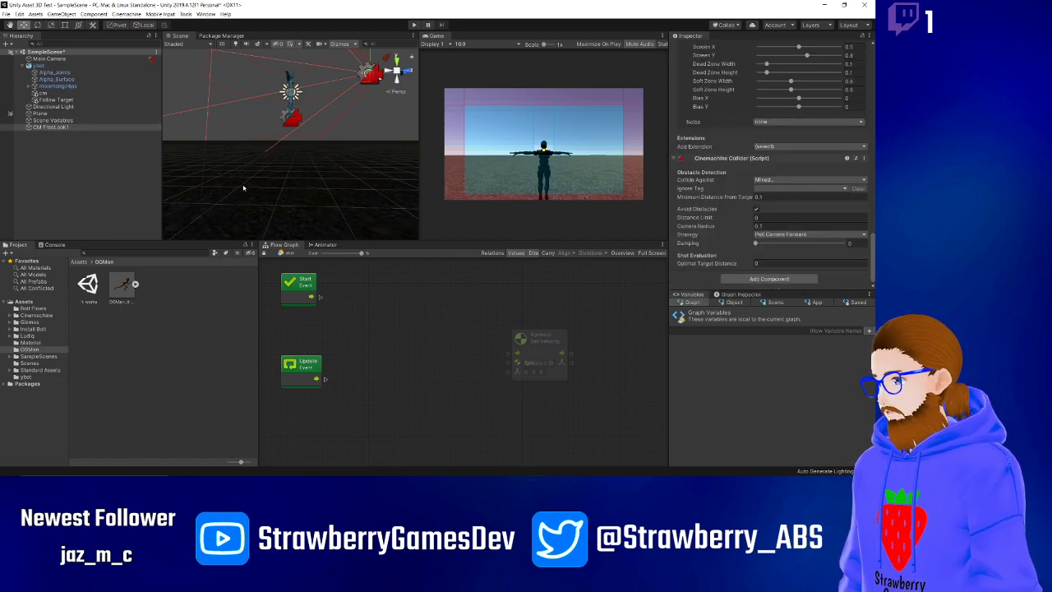
Try rotating the Plane about its Y axis, check the camera in the running game and stop it.
middle_drag(216, 139, 235, 169)
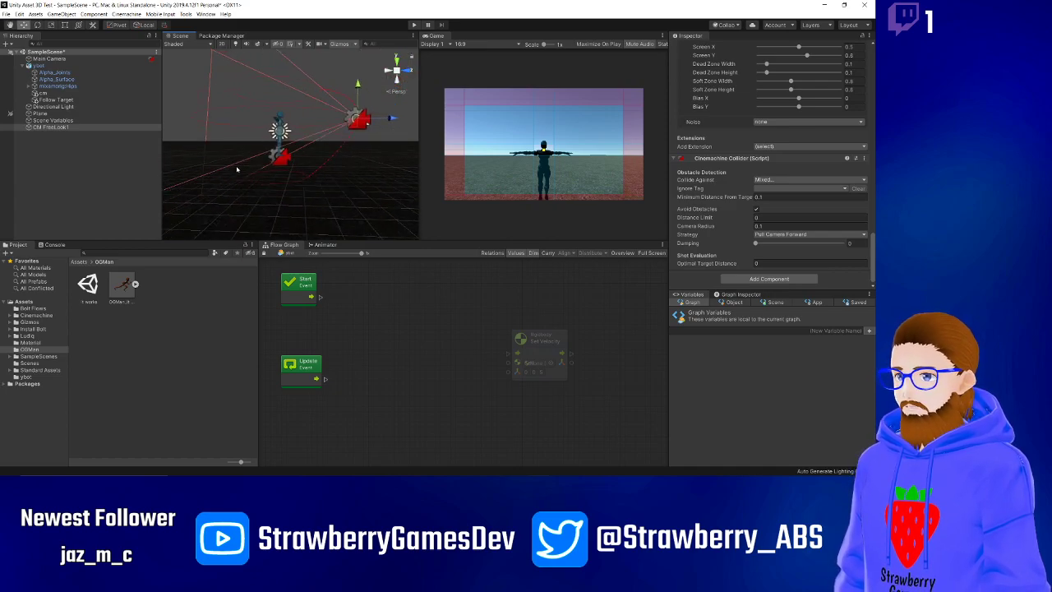
drag(235, 166, 269, 178)
key(super)
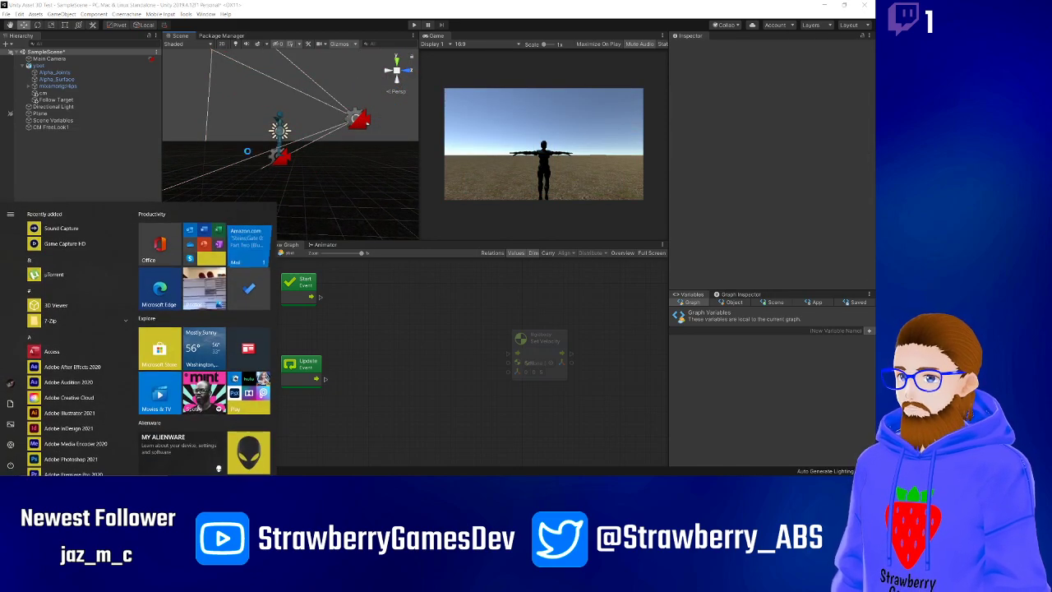
key(super)
alt+drag(223, 134, 260, 174)
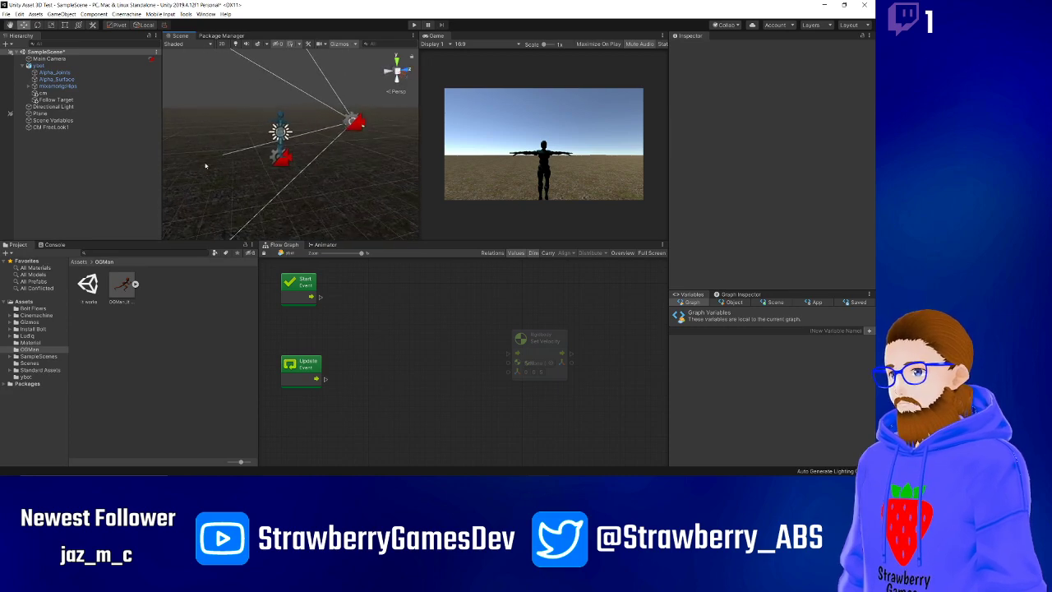
click(35, 114)
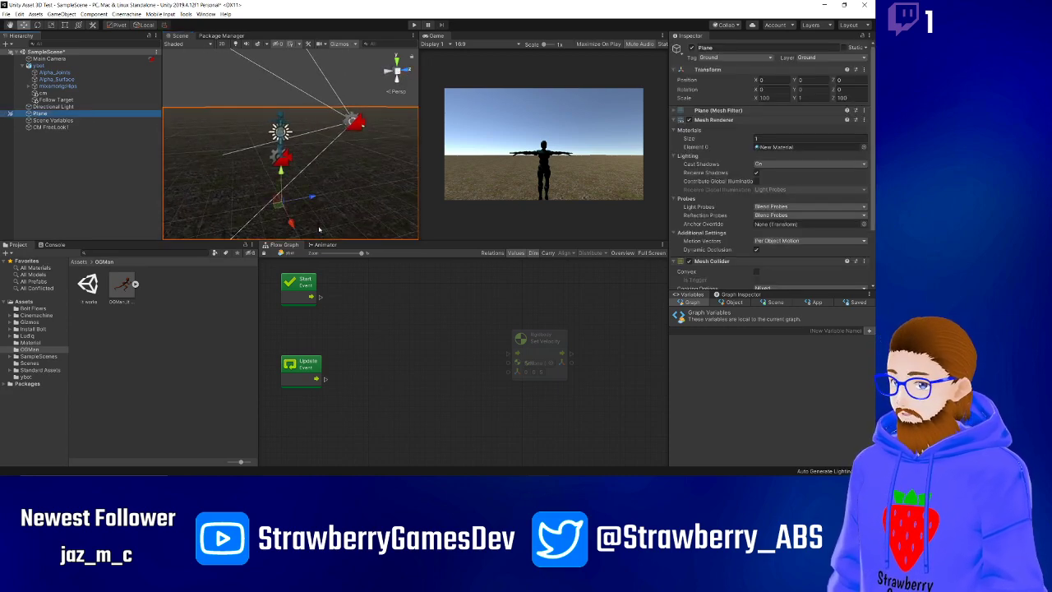
key(e)
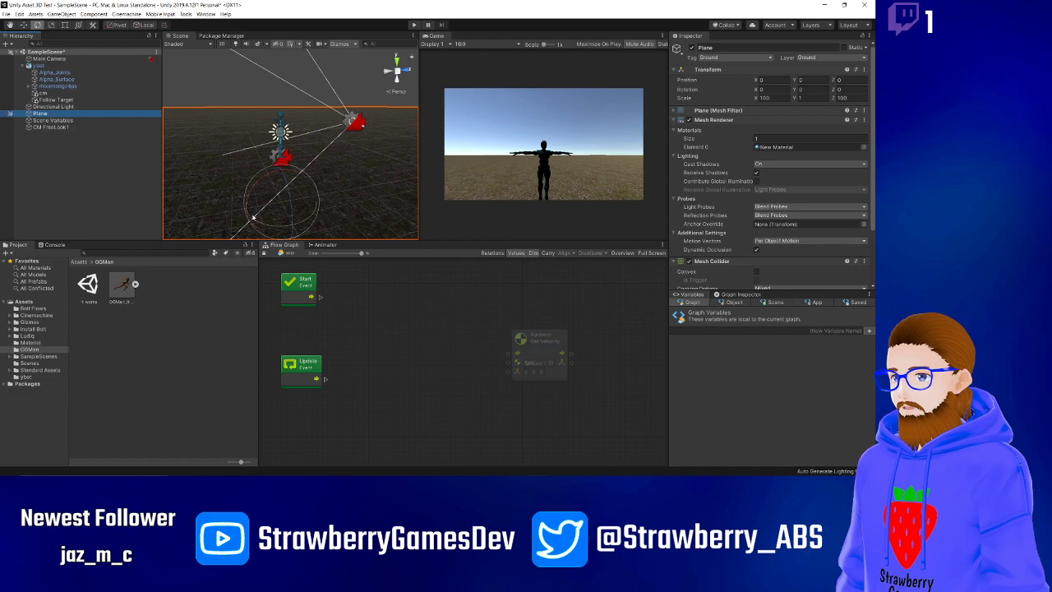
drag(249, 207, 502, 144)
click(414, 25)
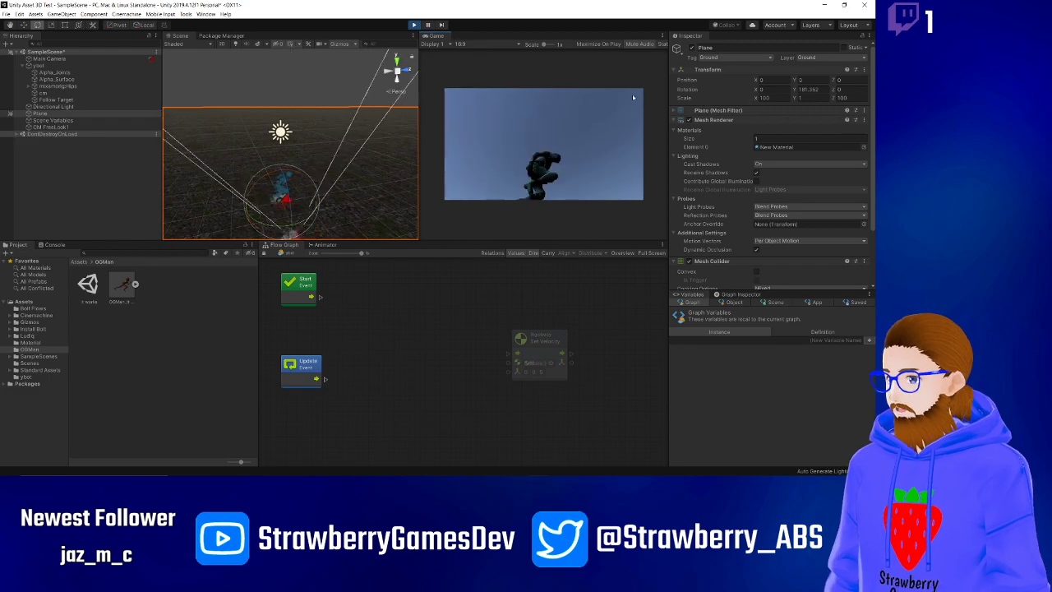
key(ctrl+p)
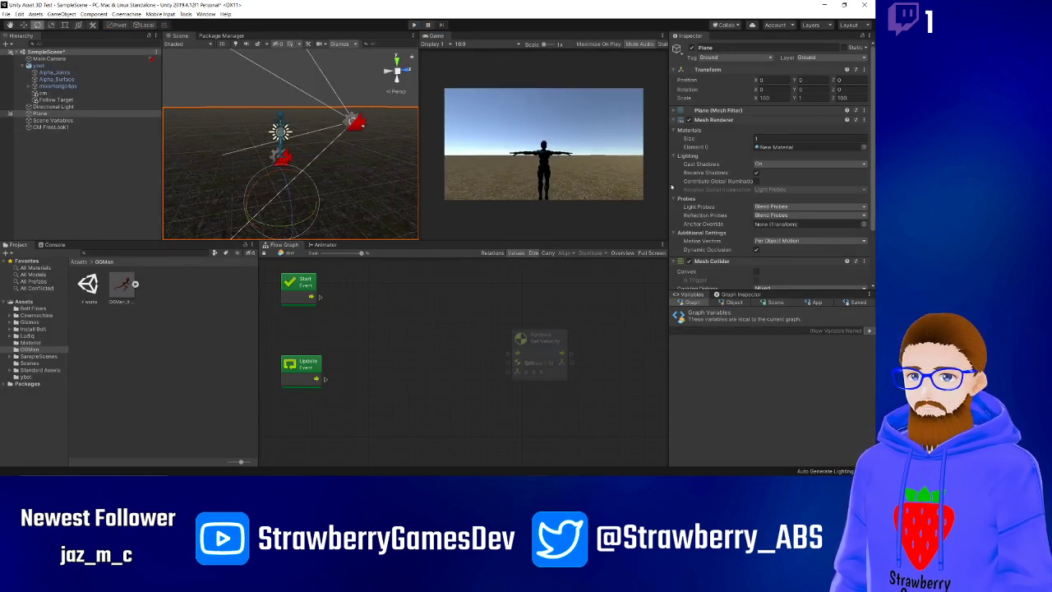
Examine CM FreeLook1's orbit, rig and Cinemachine Collider settings and the extensions that can be added to it.
click(36, 65)
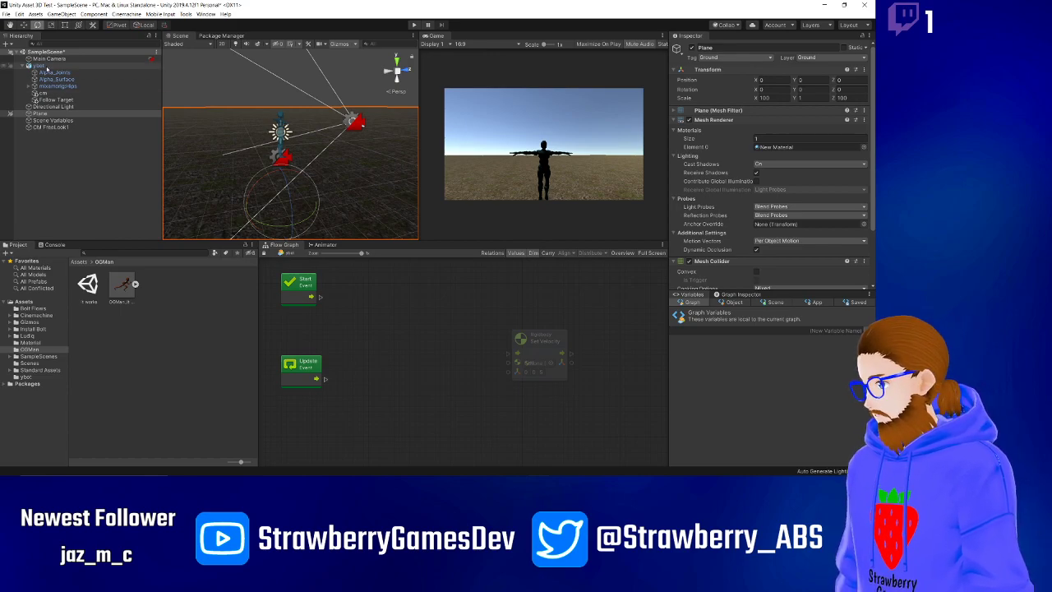
click(354, 123)
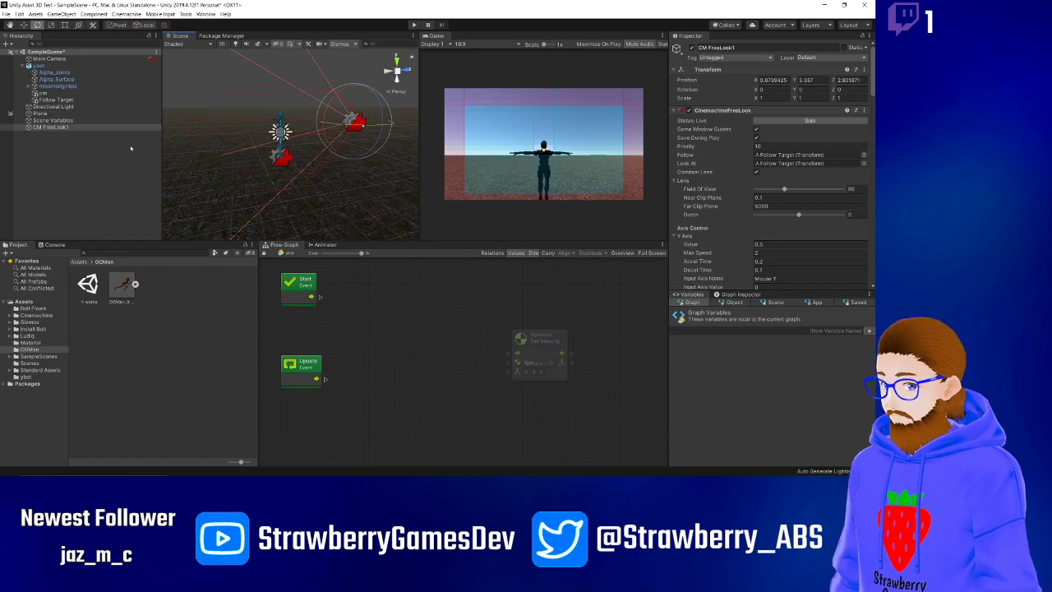
key(w)
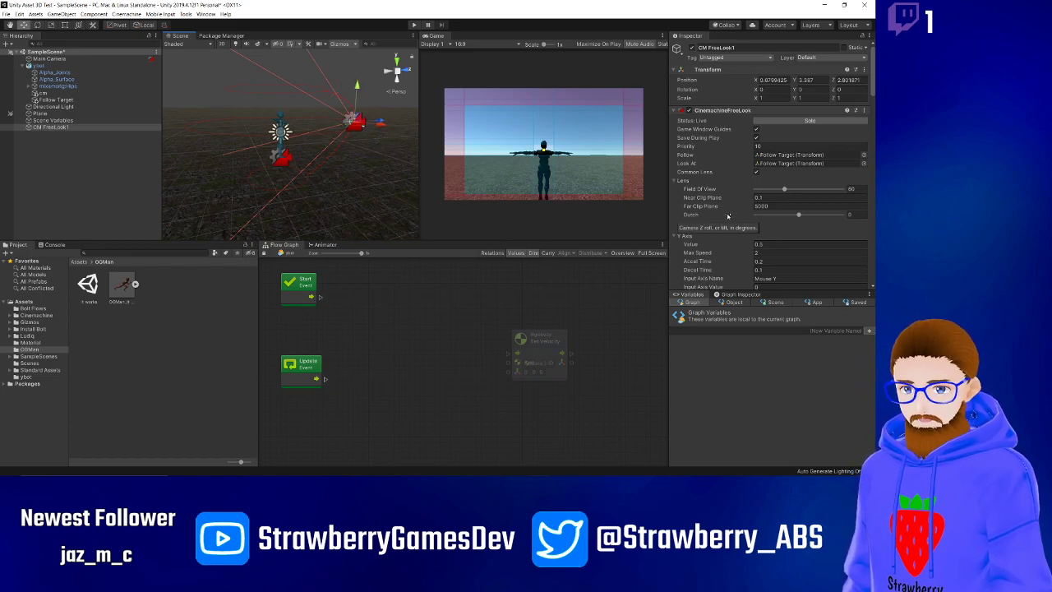
scroll(727, 215, down, 5)
scroll(727, 216, down, 5)
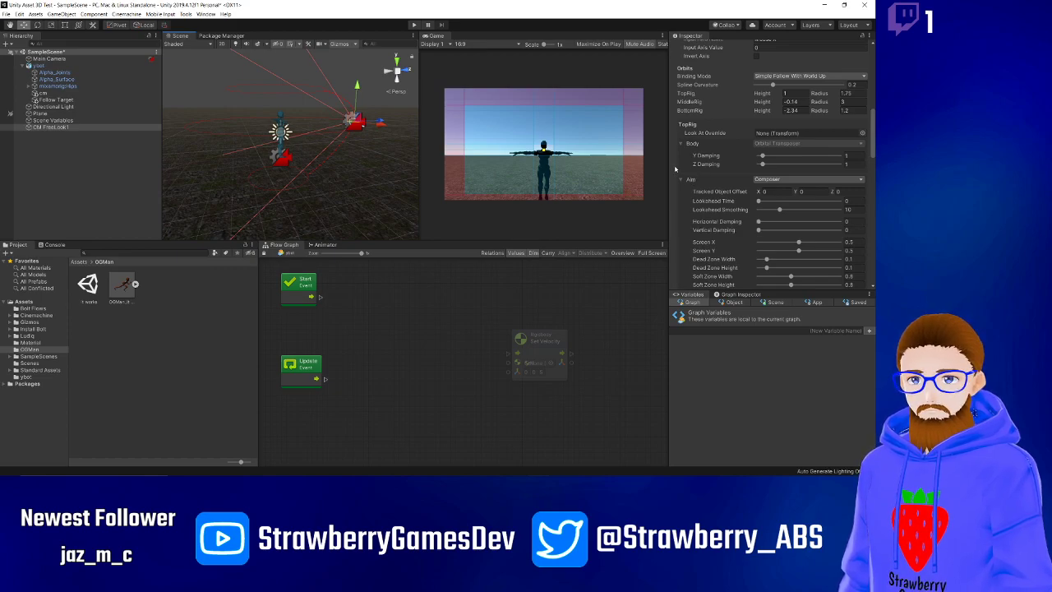
scroll(676, 168, up, 2)
scroll(675, 168, down, 2)
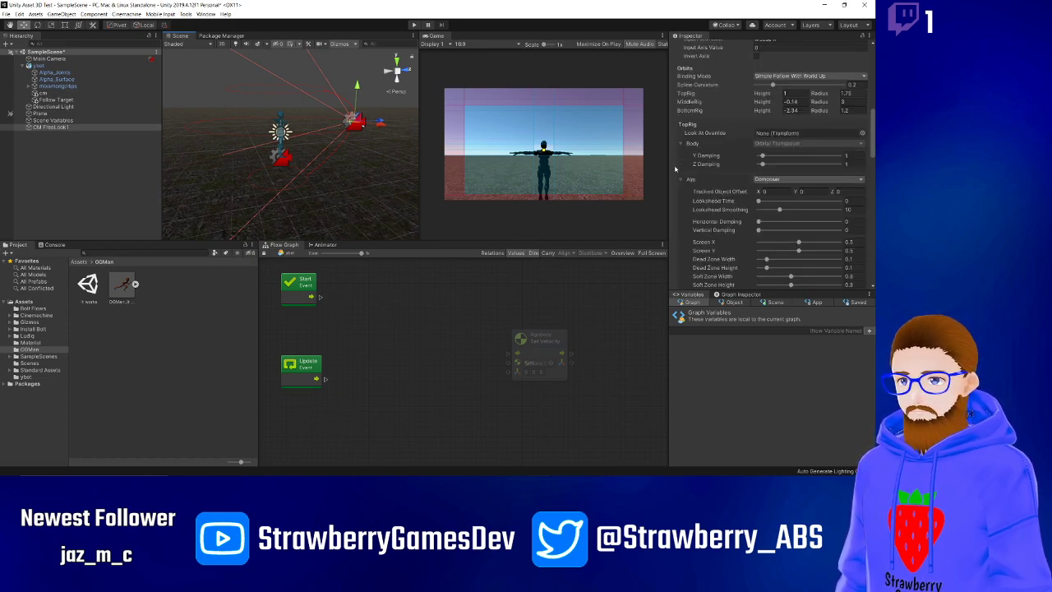
scroll(675, 169, down, 2)
scroll(676, 169, down, 10)
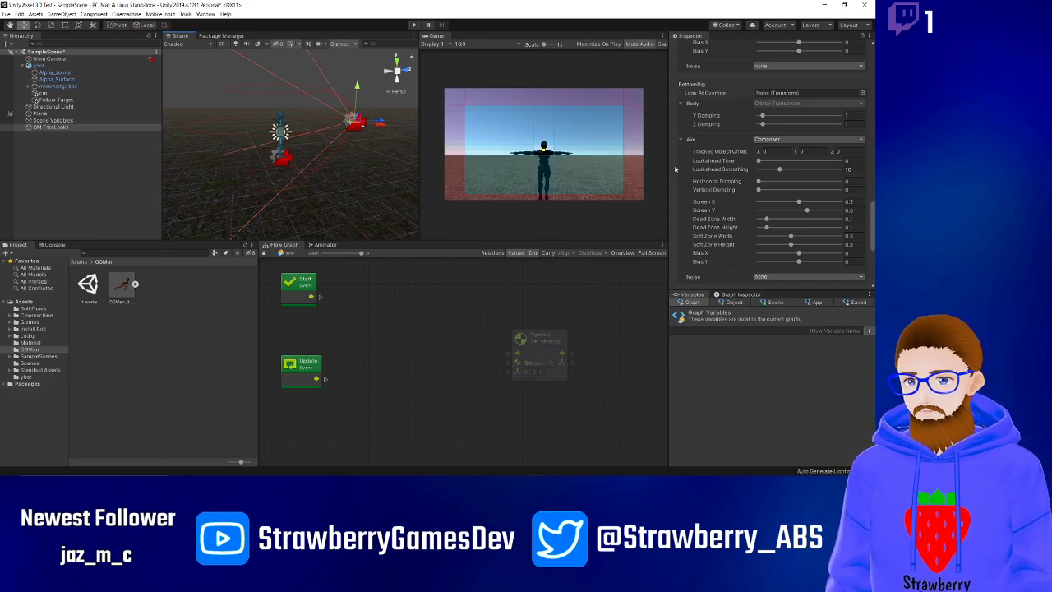
scroll(676, 169, down, 4)
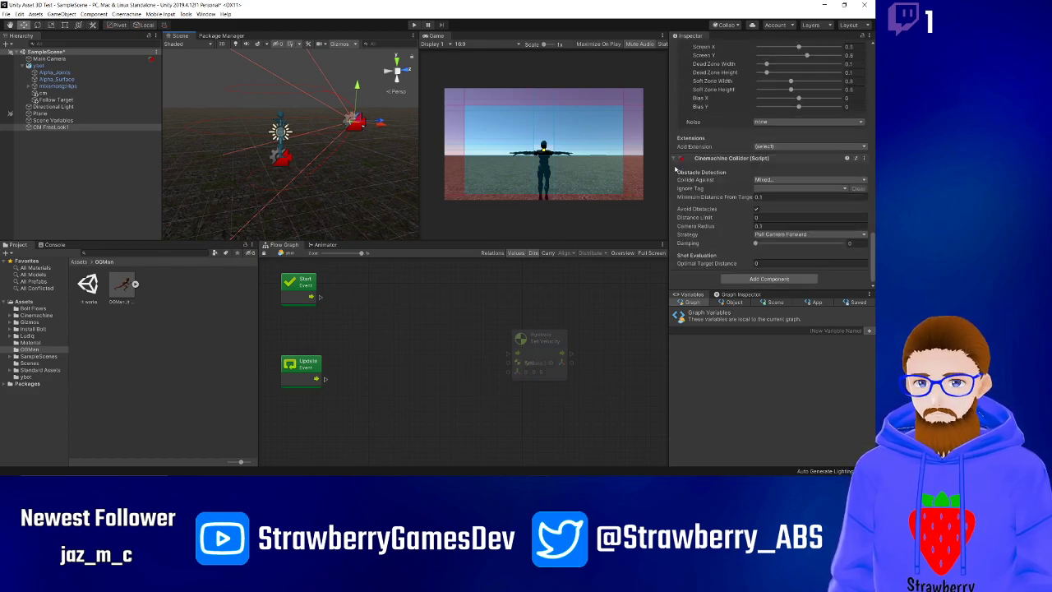
click(762, 146)
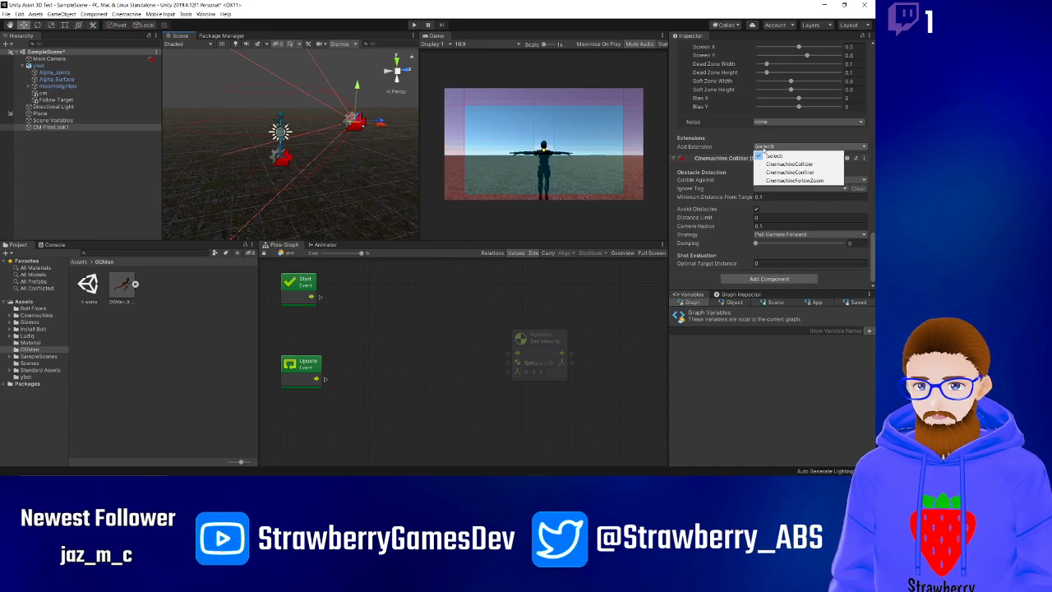
click(763, 148)
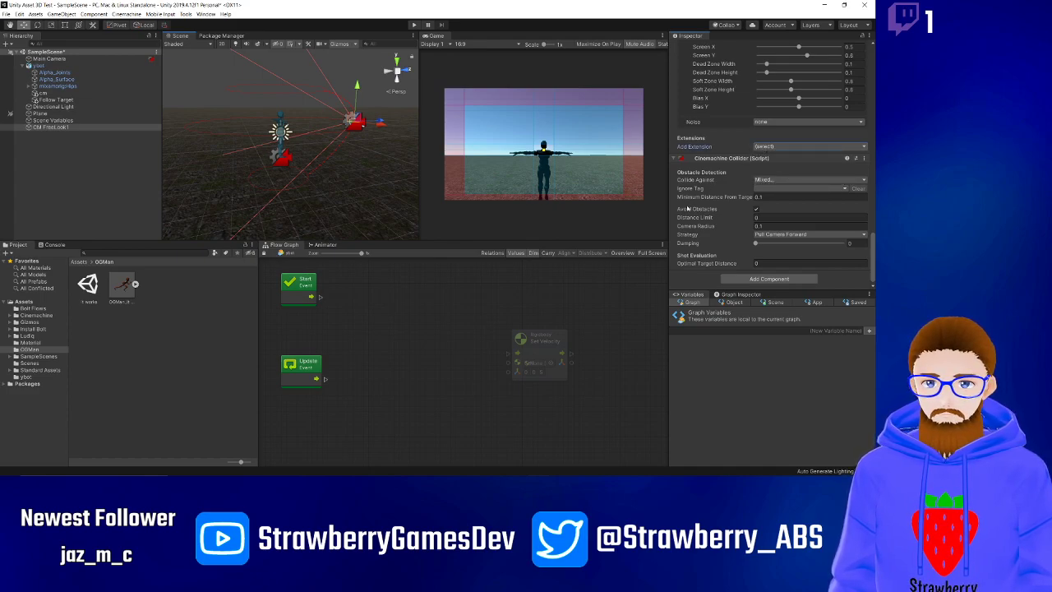
mouse_move(688, 209)
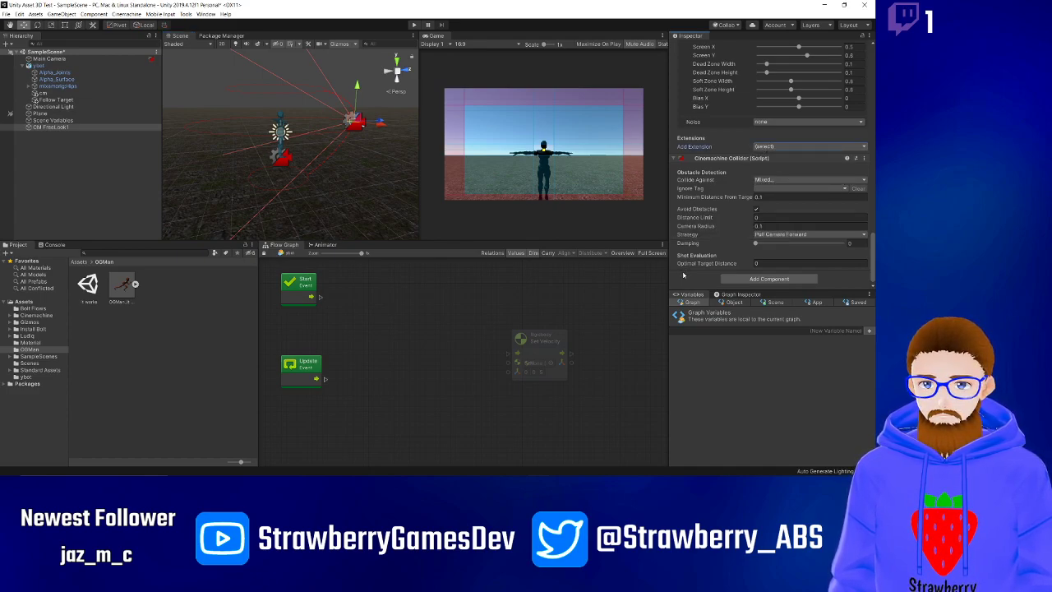
Try the Preserve Camera Height strategy on the Cinemachine Collider, check it in the running game and stop the game.
click(781, 235)
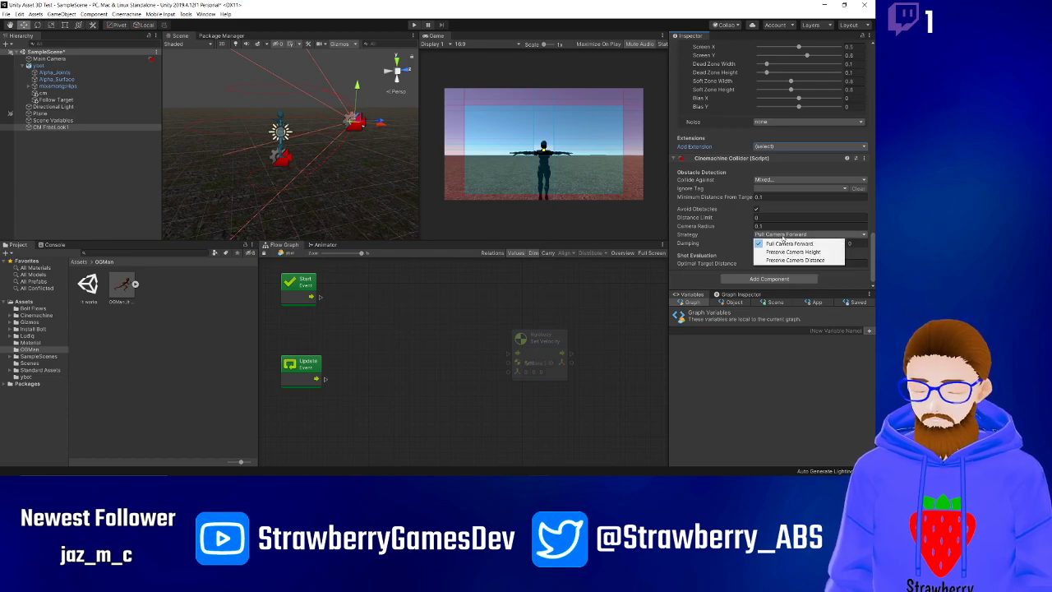
click(779, 250)
click(414, 25)
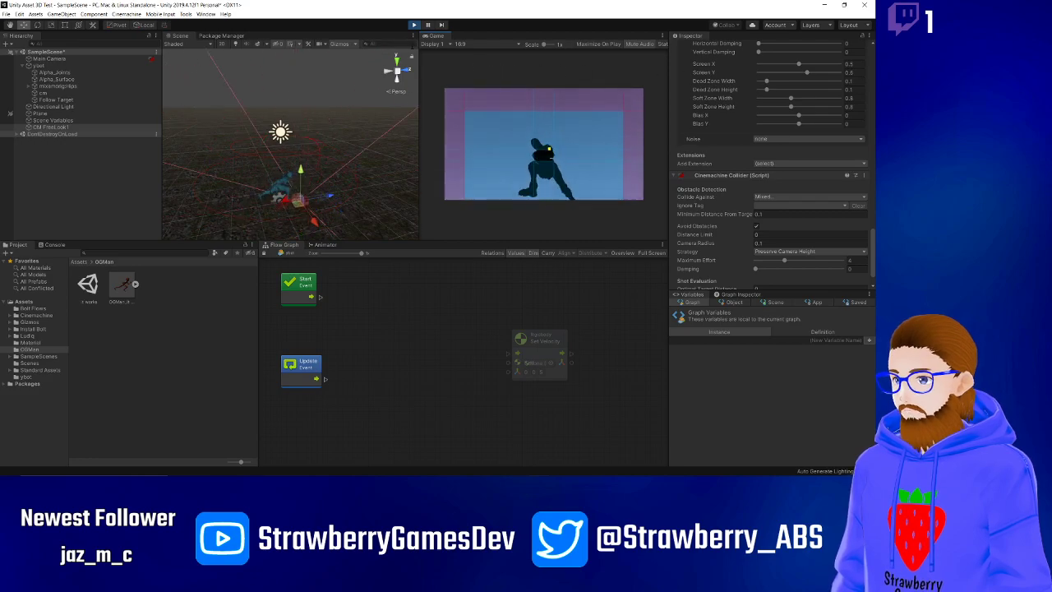
click(414, 25)
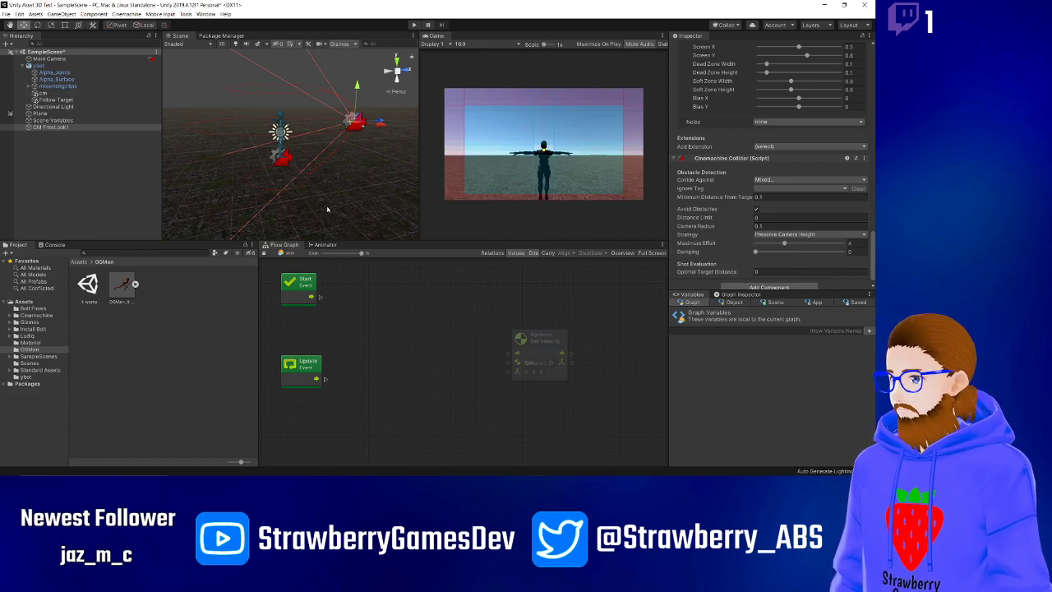
Add a cube to the scene, move it beside the character to about X 2.6, and assign it to the Ground layer.
click(26, 153)
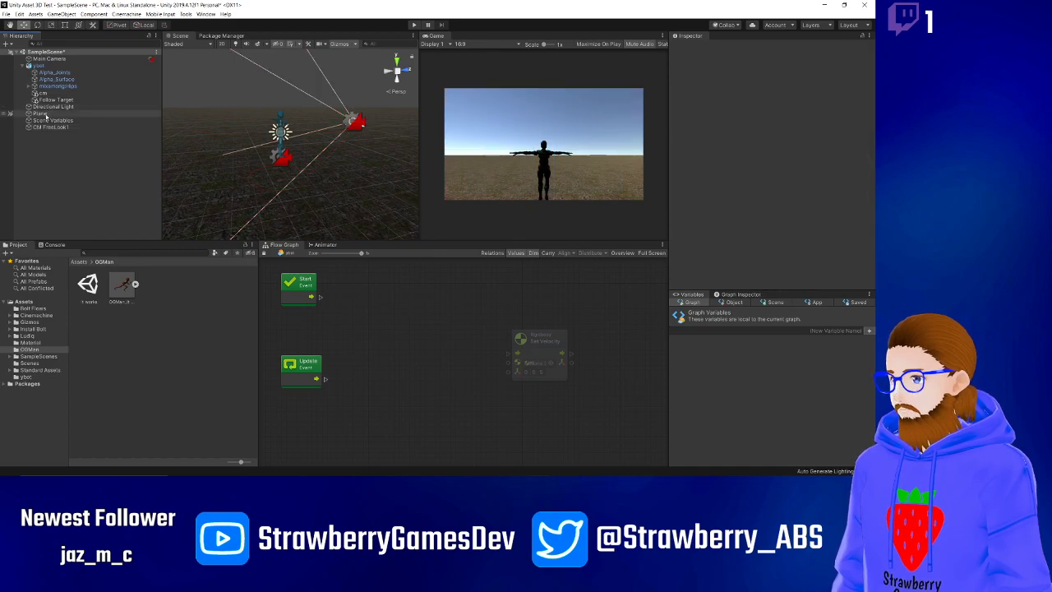
click(6, 43)
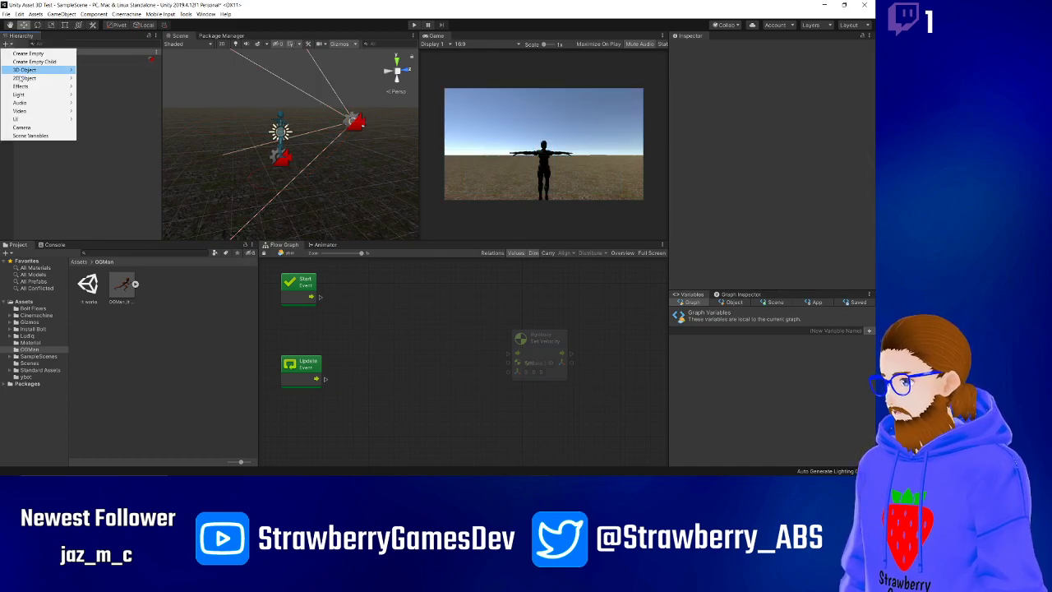
mouse_move(25, 71)
click(95, 70)
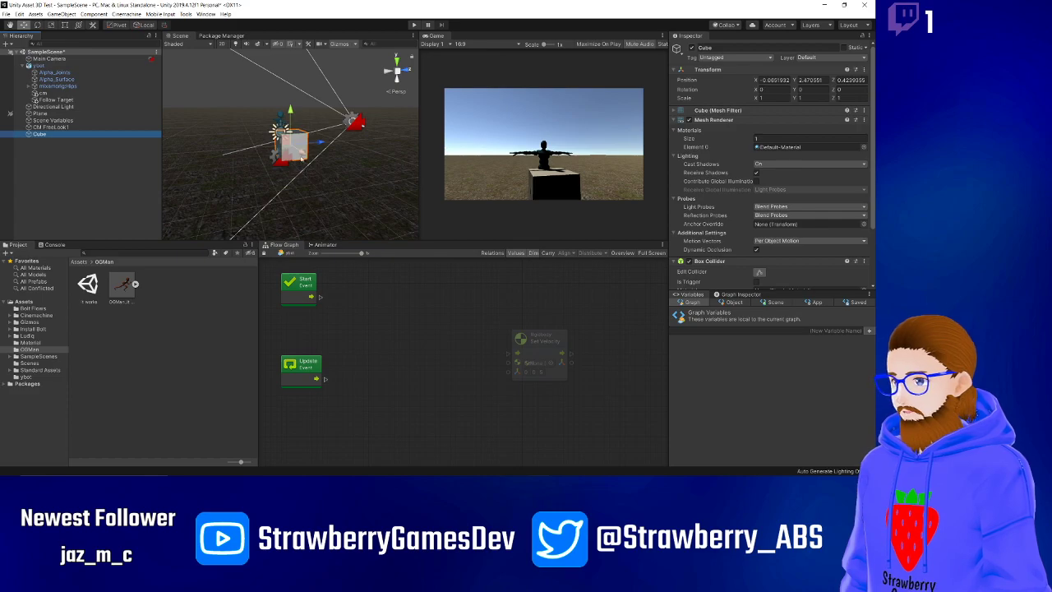
drag(299, 149, 312, 174)
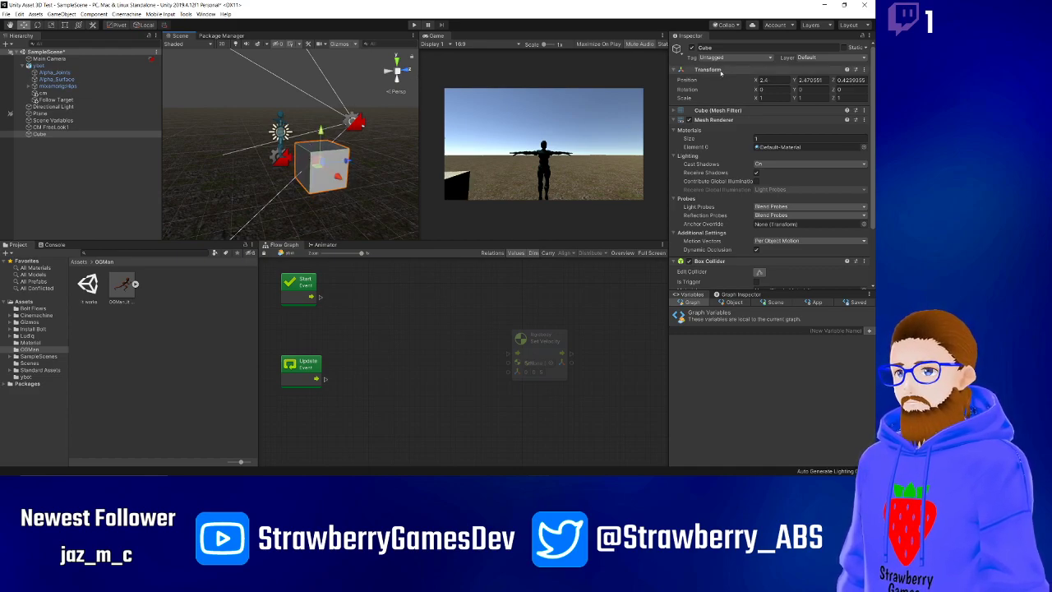
click(818, 58)
click(821, 108)
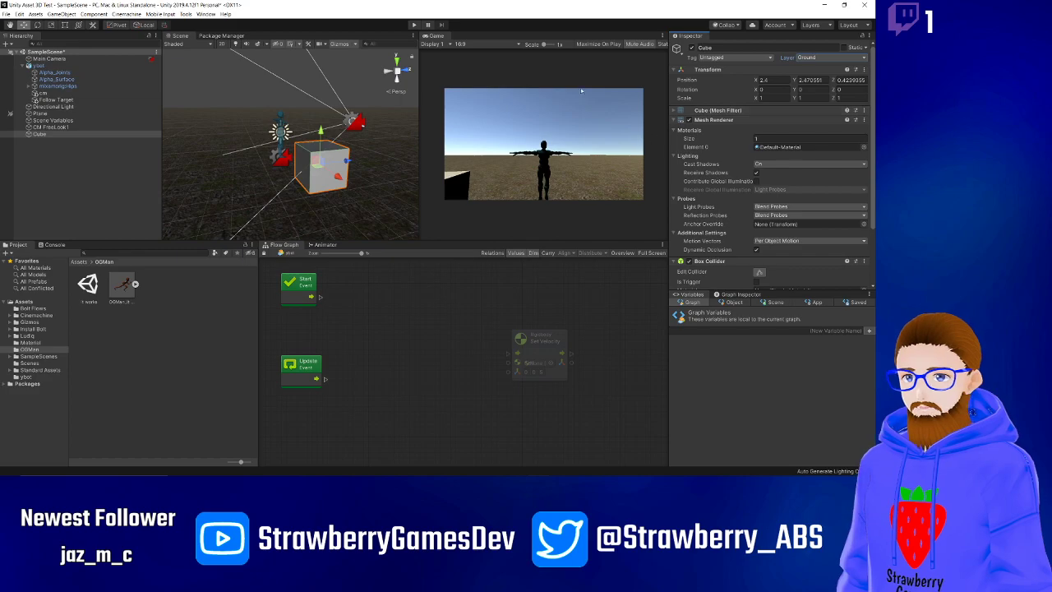
Test the camera against the cube in the running game with CM FreeLook1's collider Strategy set to Pull Camera Forward, and stop the game.
click(414, 25)
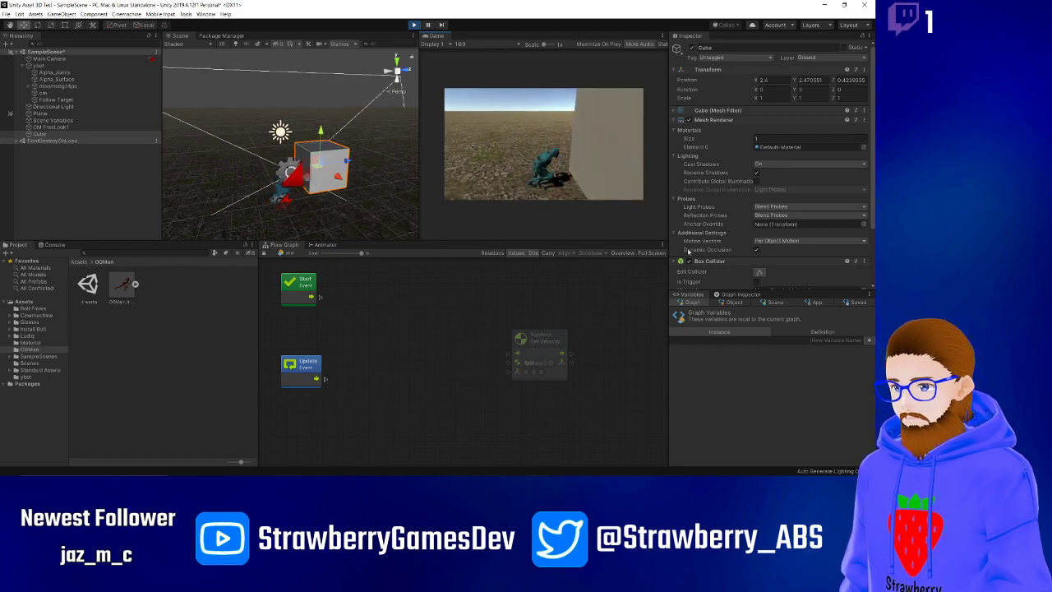
scroll(717, 252, down, 3)
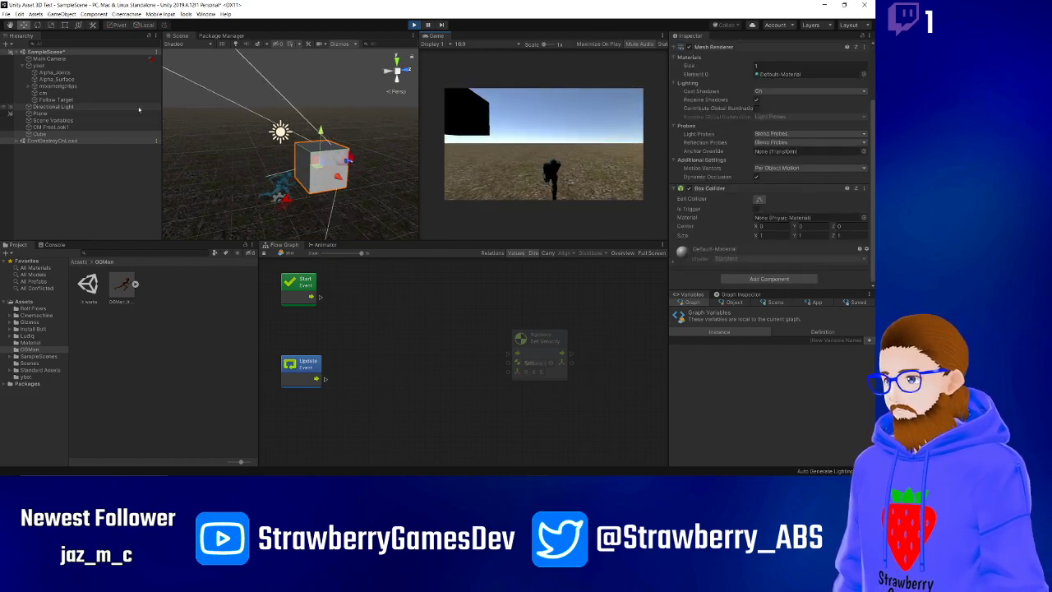
click(54, 127)
scroll(780, 227, down, 10)
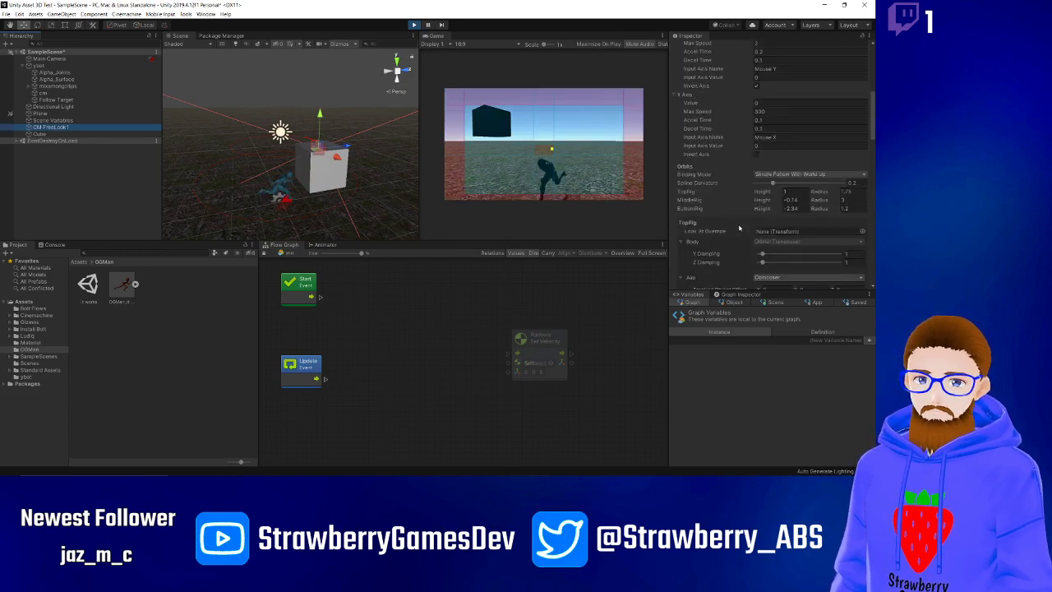
click(780, 226)
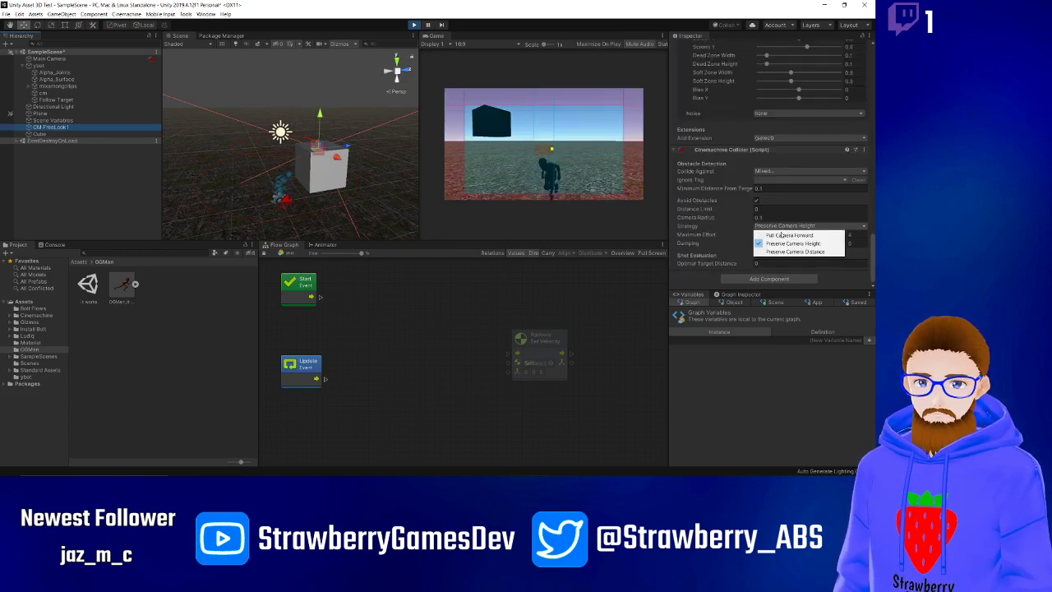
click(784, 235)
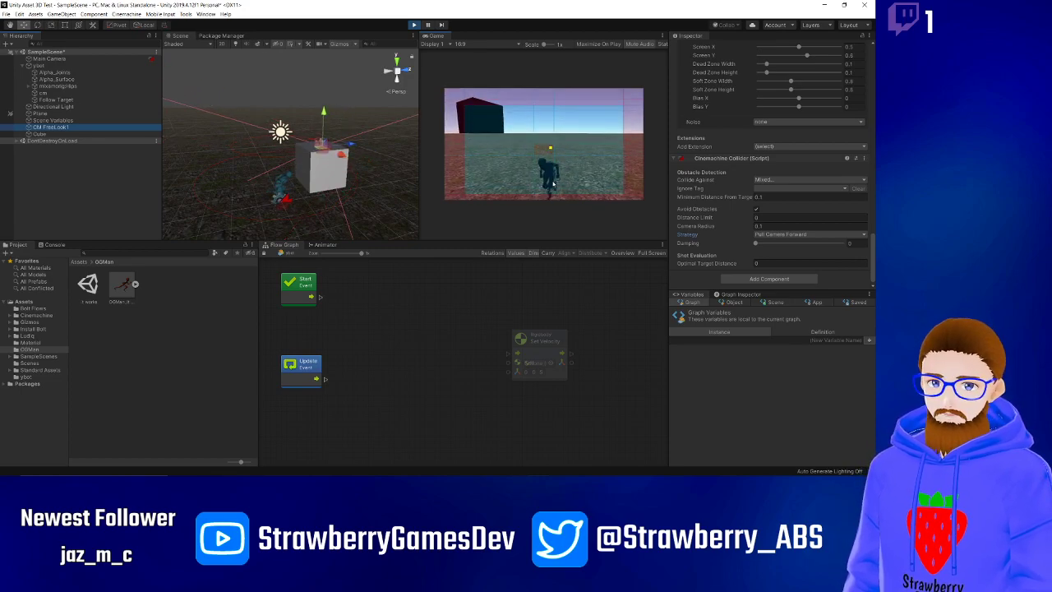
click(414, 26)
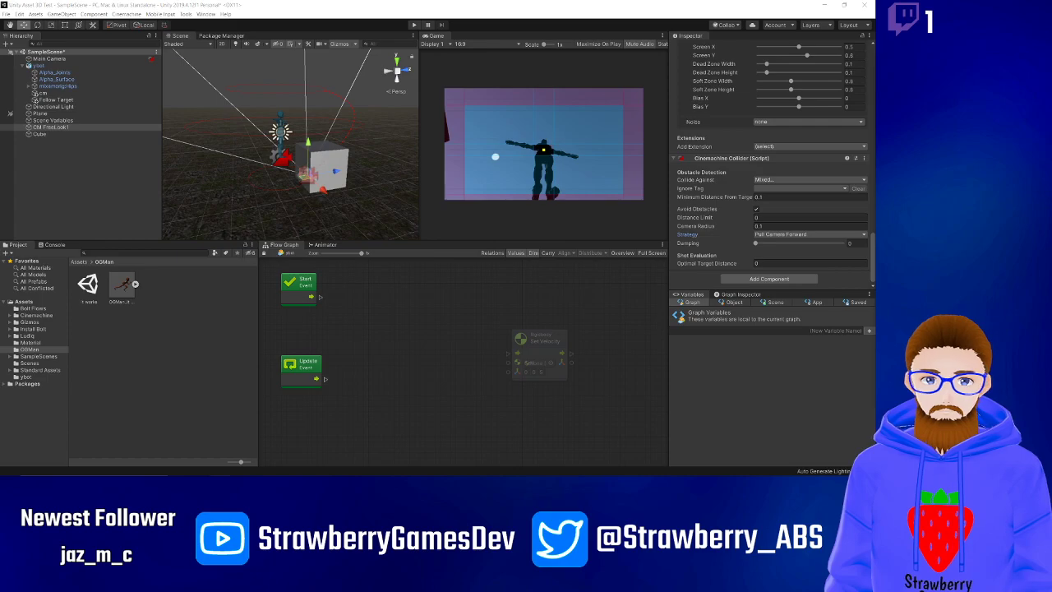
Set the FreeLook camera's orbit Binding Mode to Lock To Target With World Up and test it in the running game.
scroll(728, 209, up, 15)
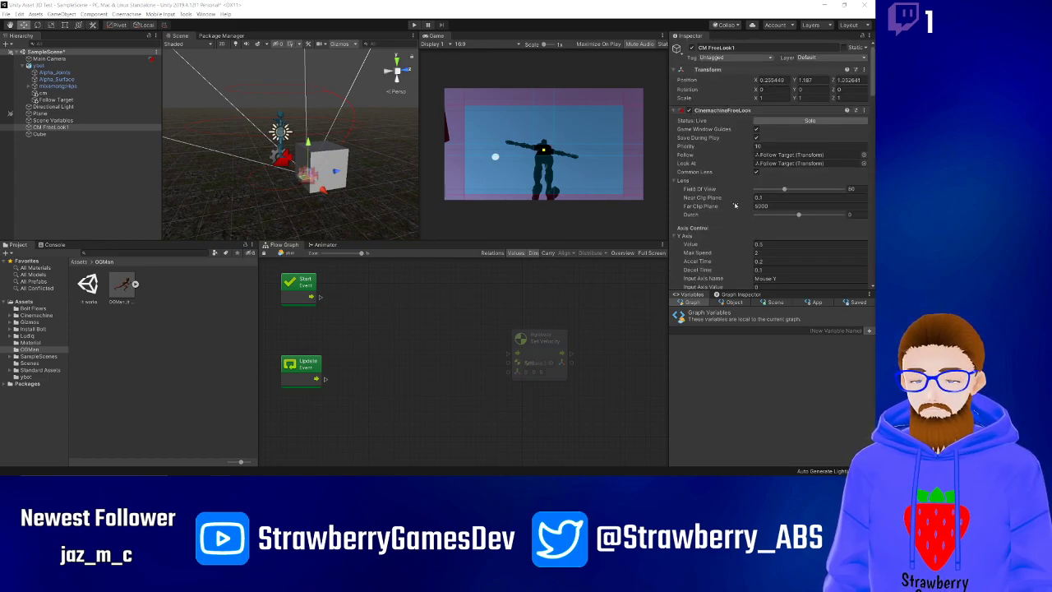
scroll(736, 204, down, 6)
click(772, 75)
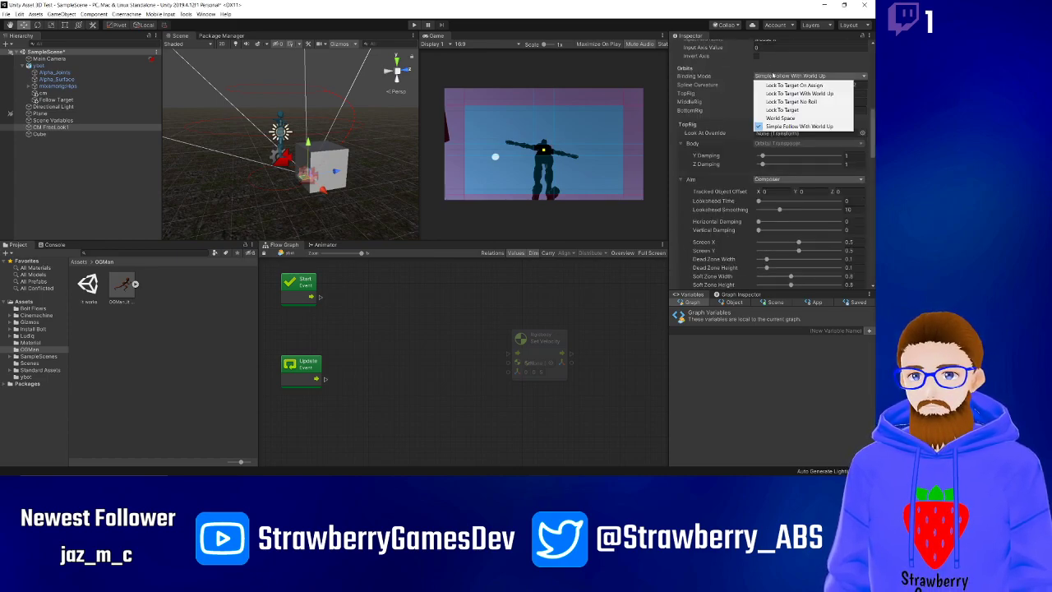
click(772, 93)
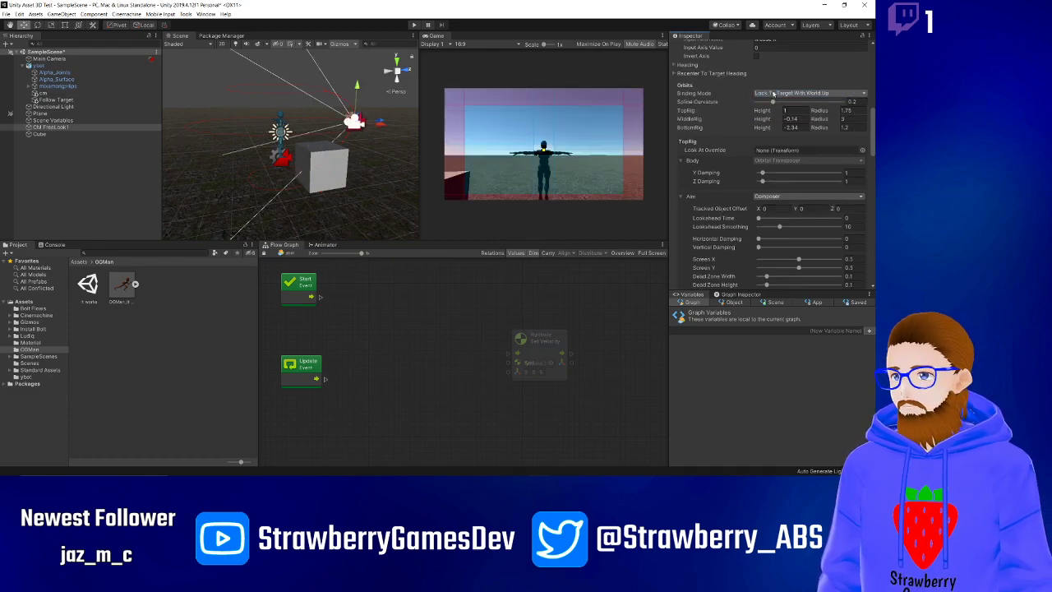
click(413, 25)
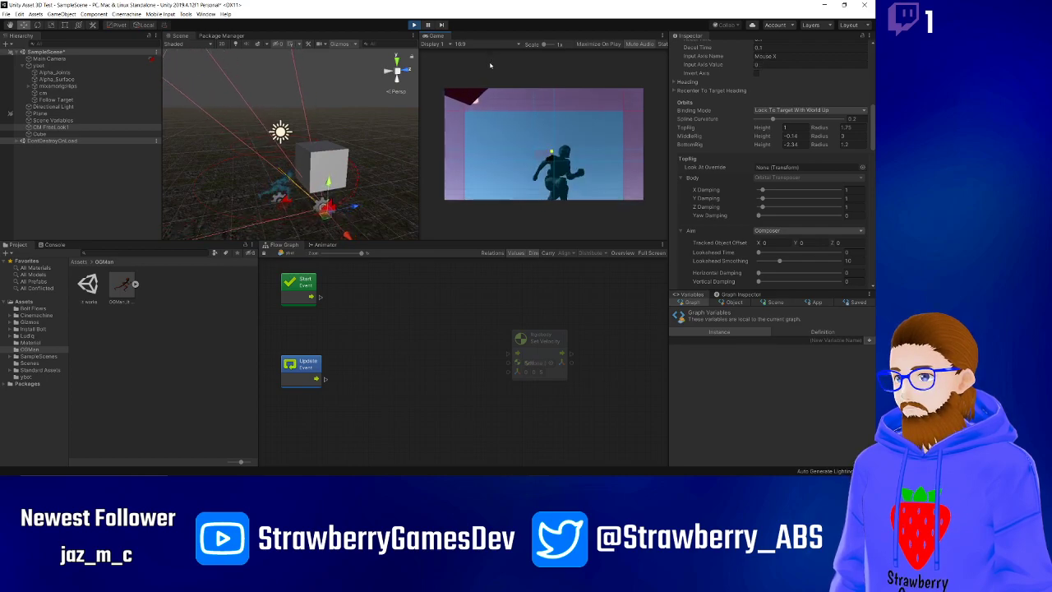
click(414, 24)
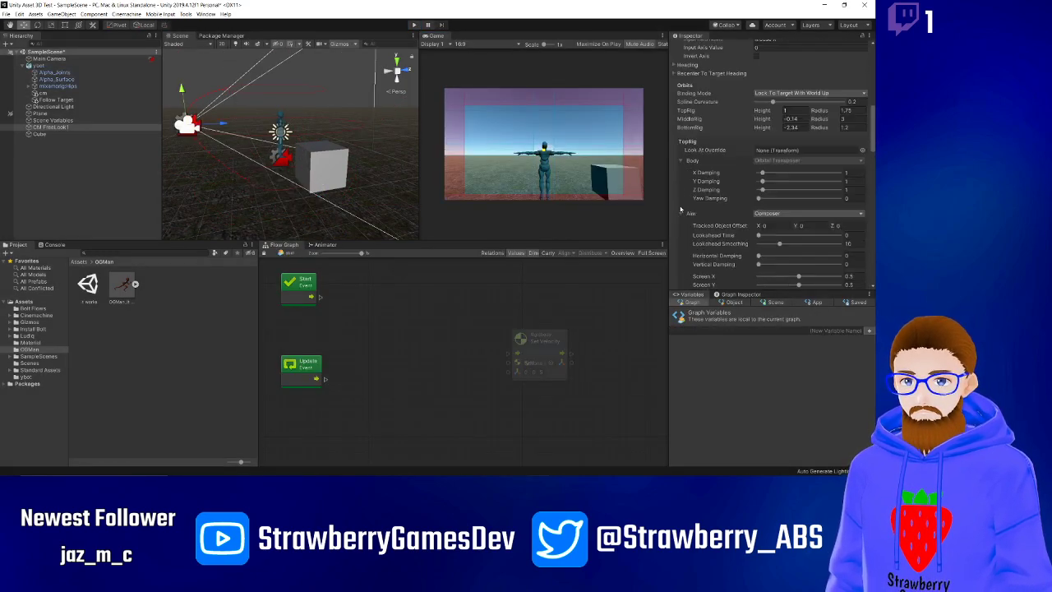
Review the FreeLook camera's damping, aim, collider, orbit and lens settings and clear the selection.
scroll(680, 211, down, 8)
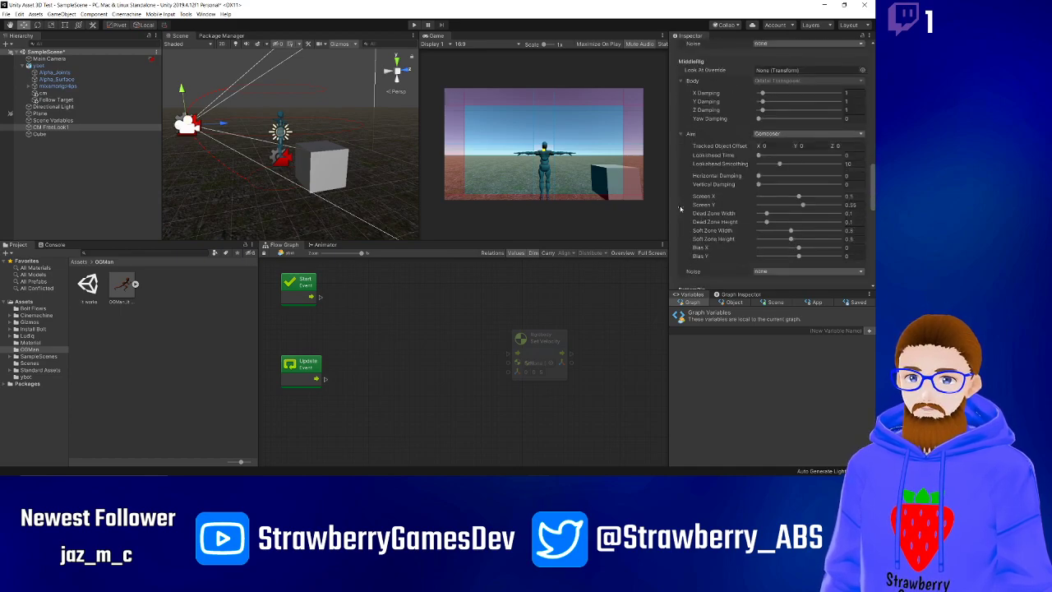
scroll(680, 210, down, 5)
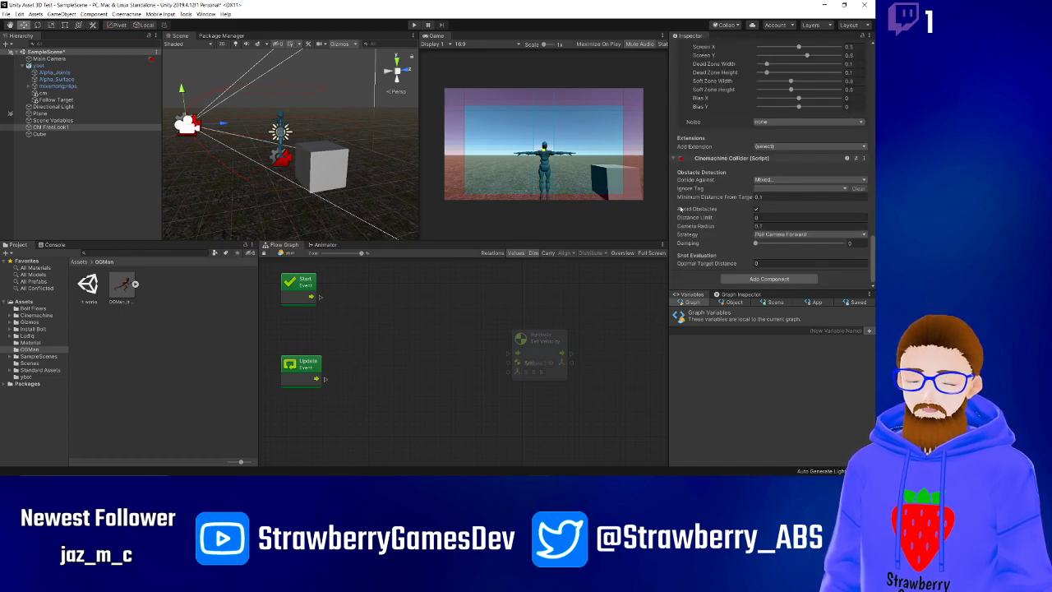
scroll(680, 210, up, 10)
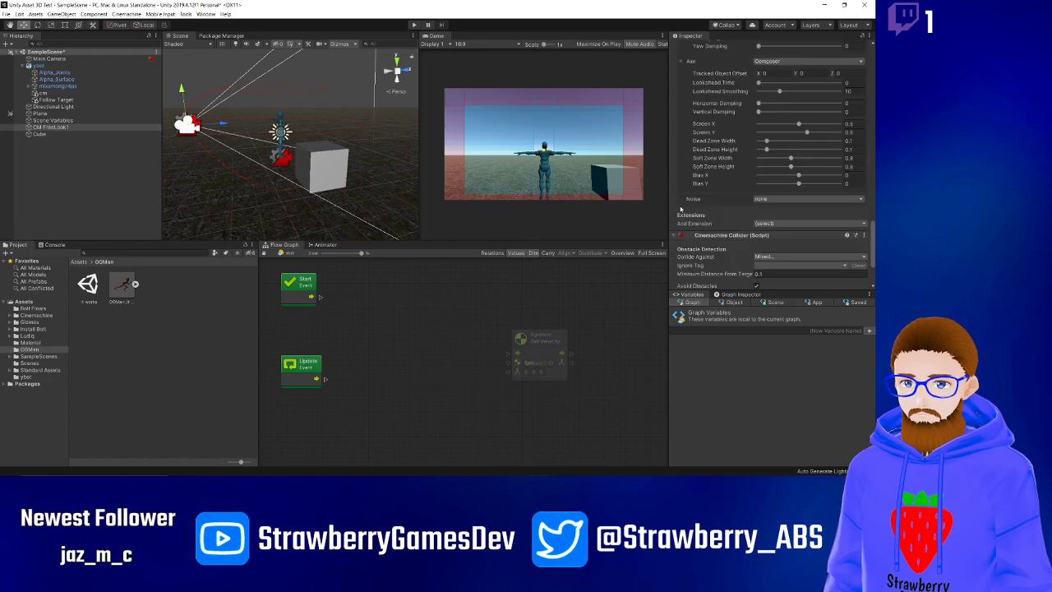
scroll(680, 208, up, 5)
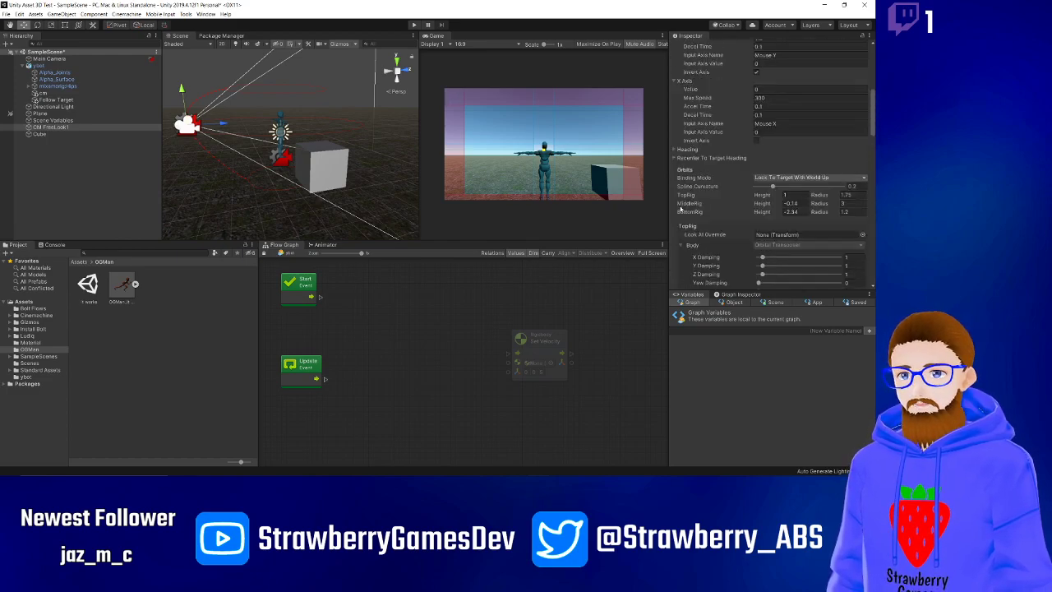
scroll(680, 209, up, 6)
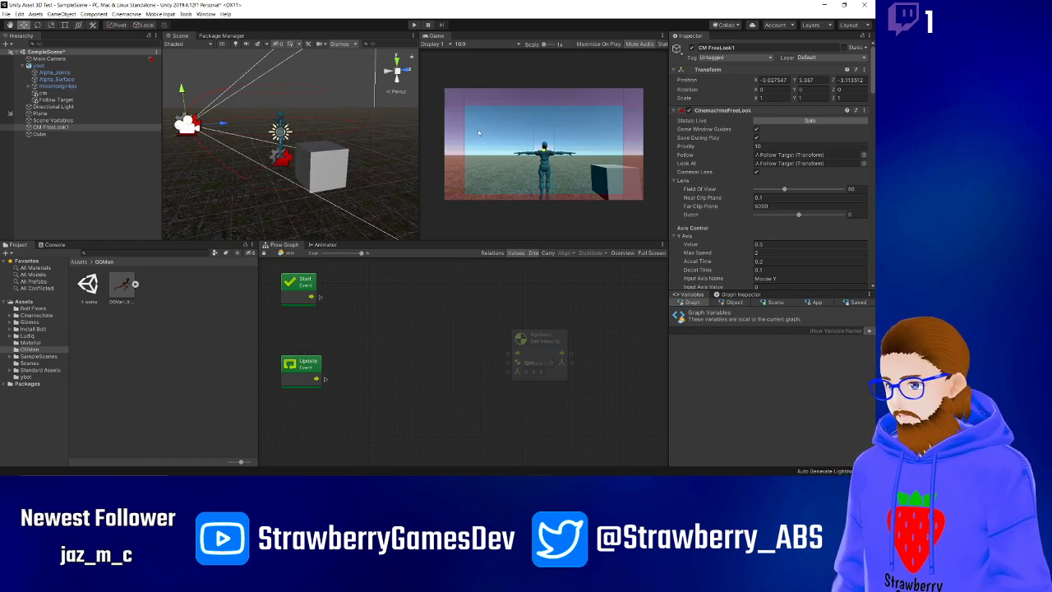
click(112, 172)
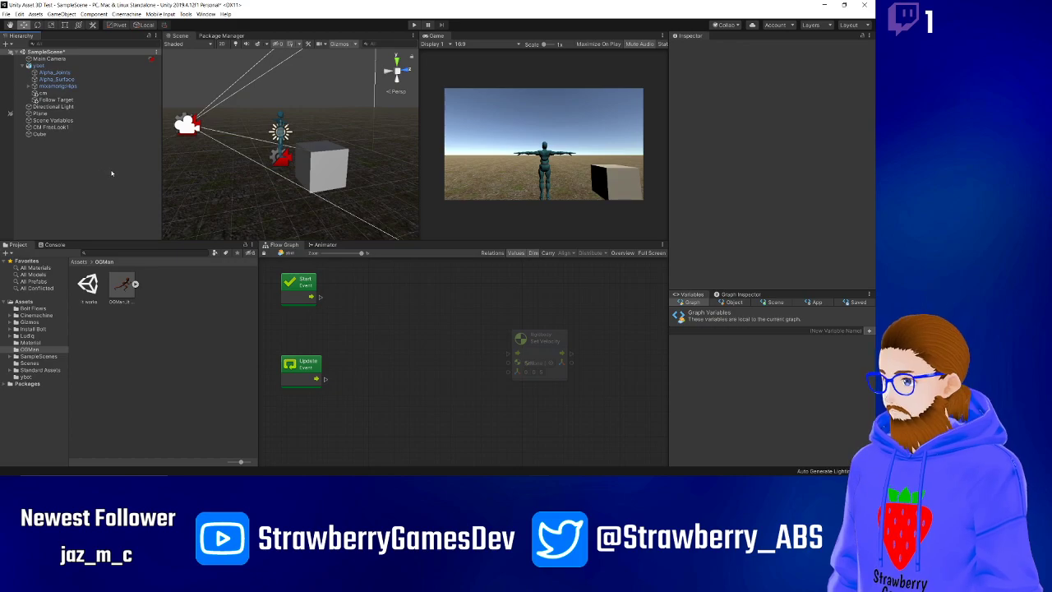
Delete the test cube from the scene.
click(46, 136)
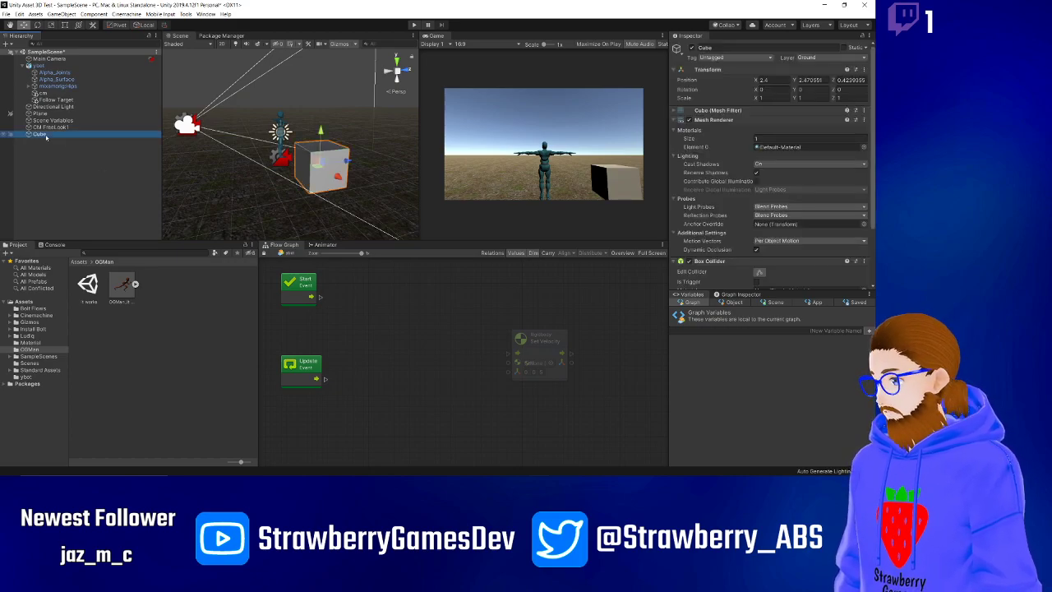
key(Delete)
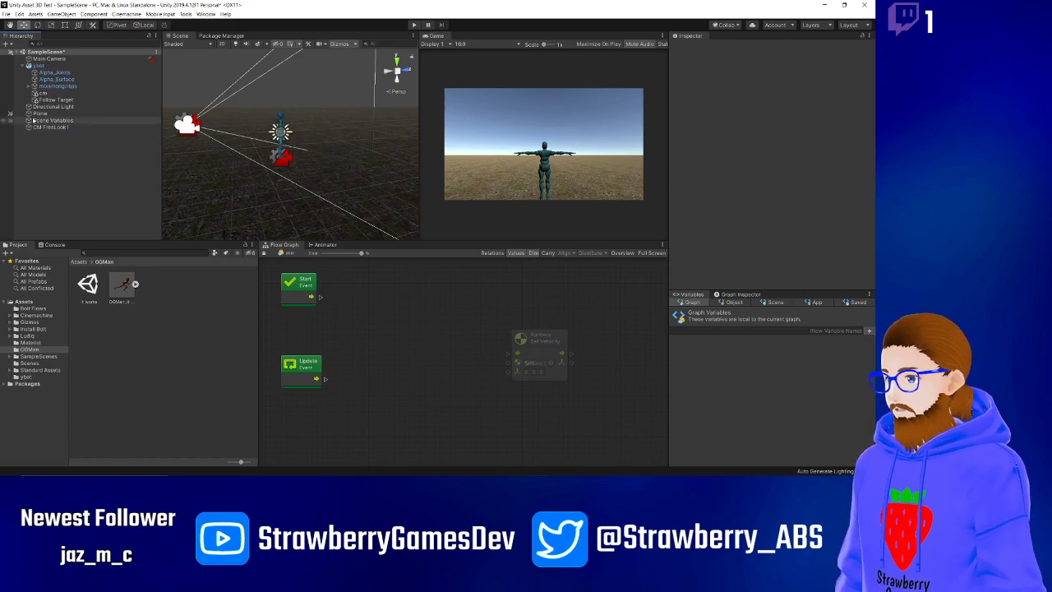
Set CM FreeLook1's orbit Spline Curvature to 1.
click(98, 127)
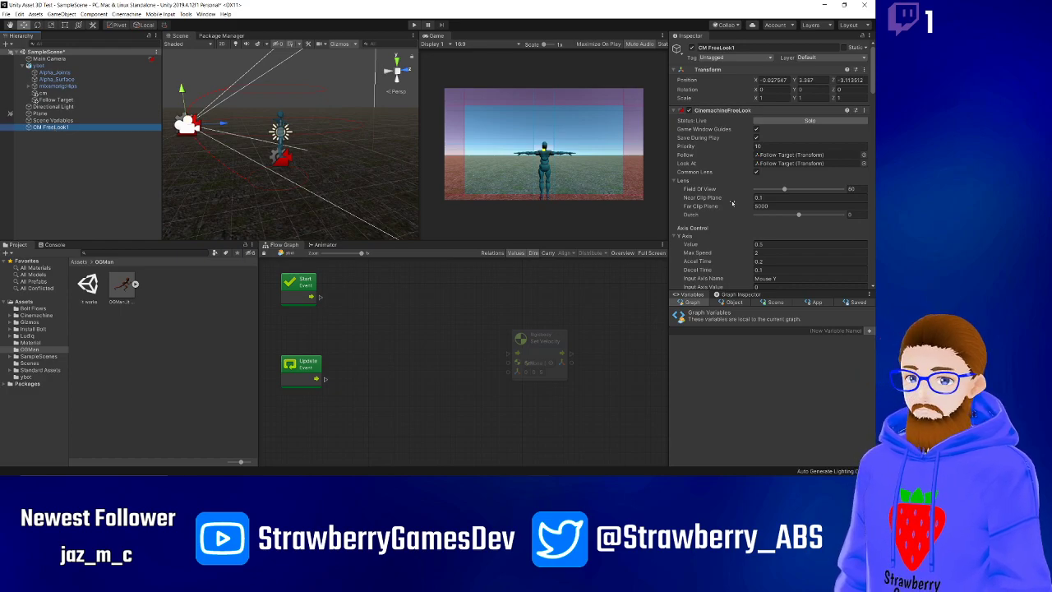
scroll(720, 206, down, 4)
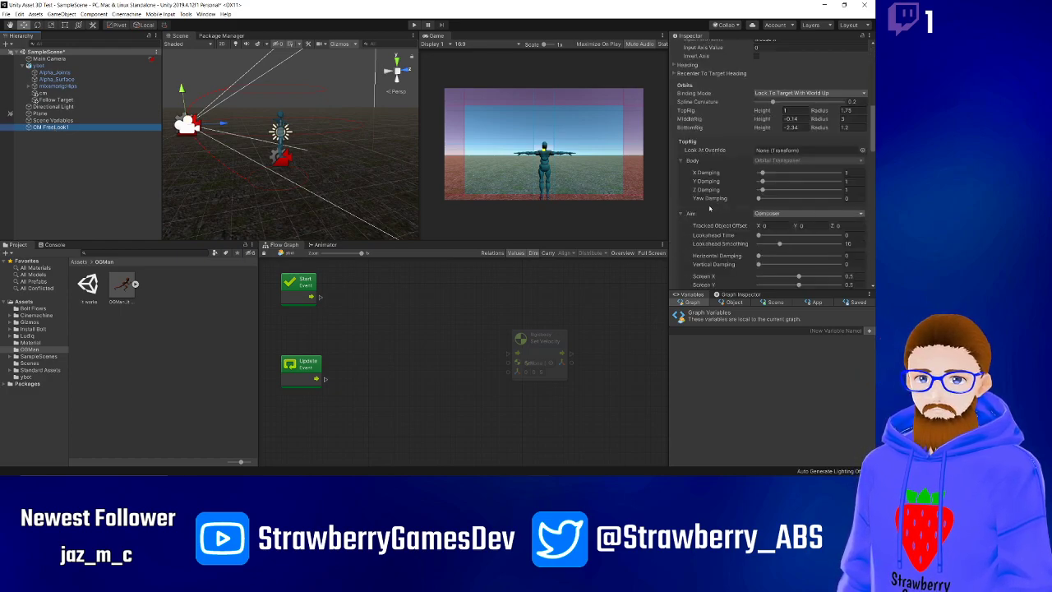
scroll(711, 205, down, 2)
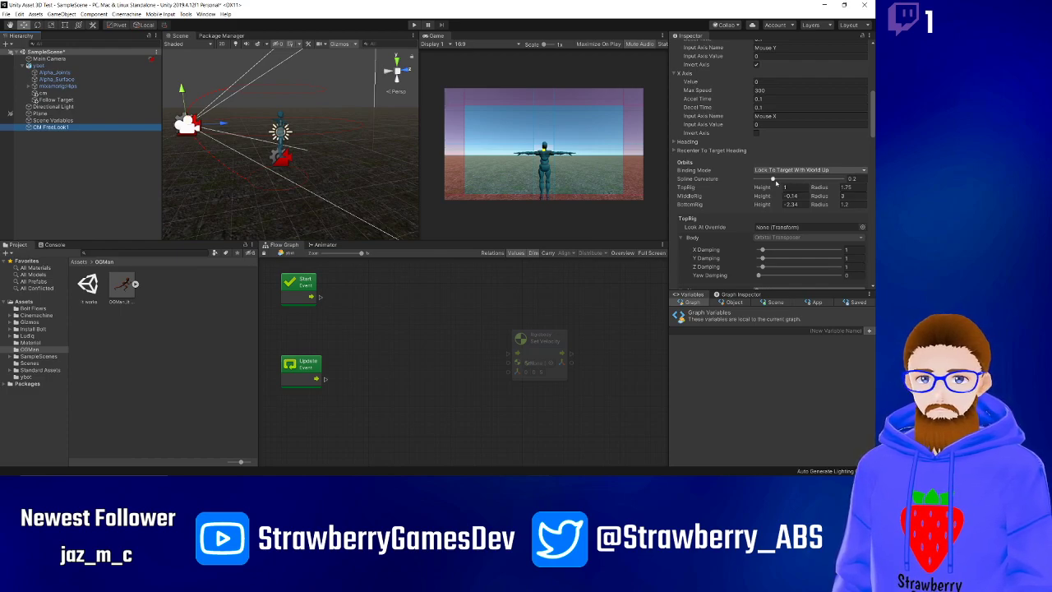
drag(773, 180, 846, 178)
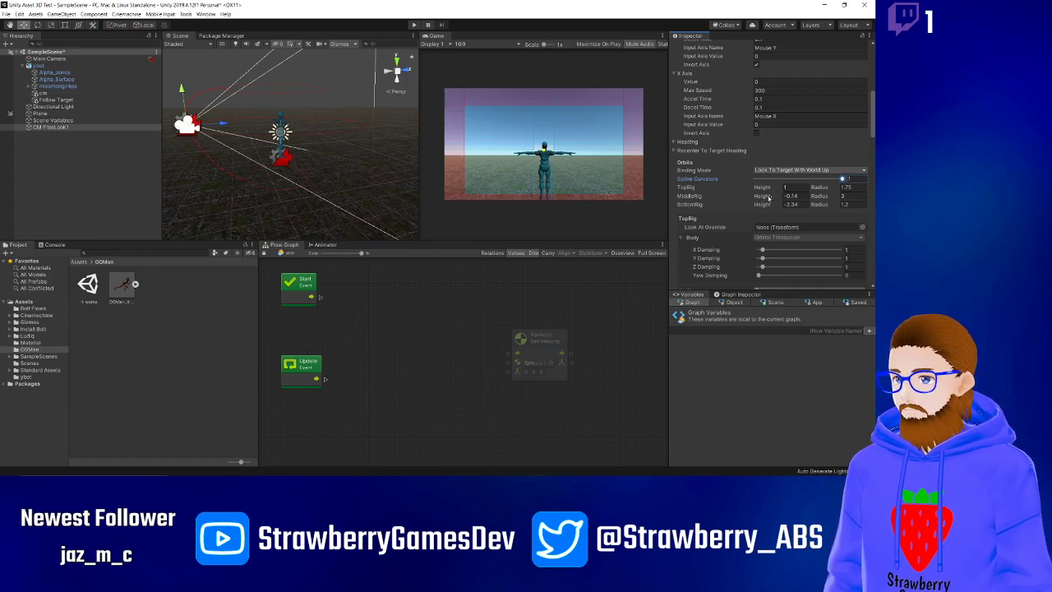
click(762, 196)
drag(762, 196, 759, 197)
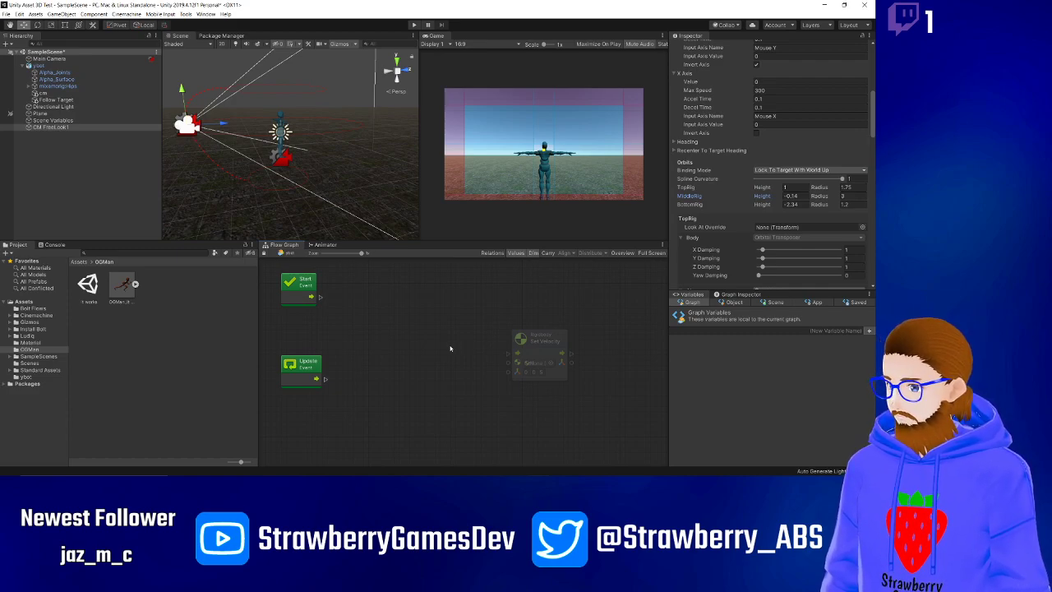
Move the Rigidbody Set Velocity node farther right in the flow graph, away from the Start and Update events.
drag(521, 341, 573, 349)
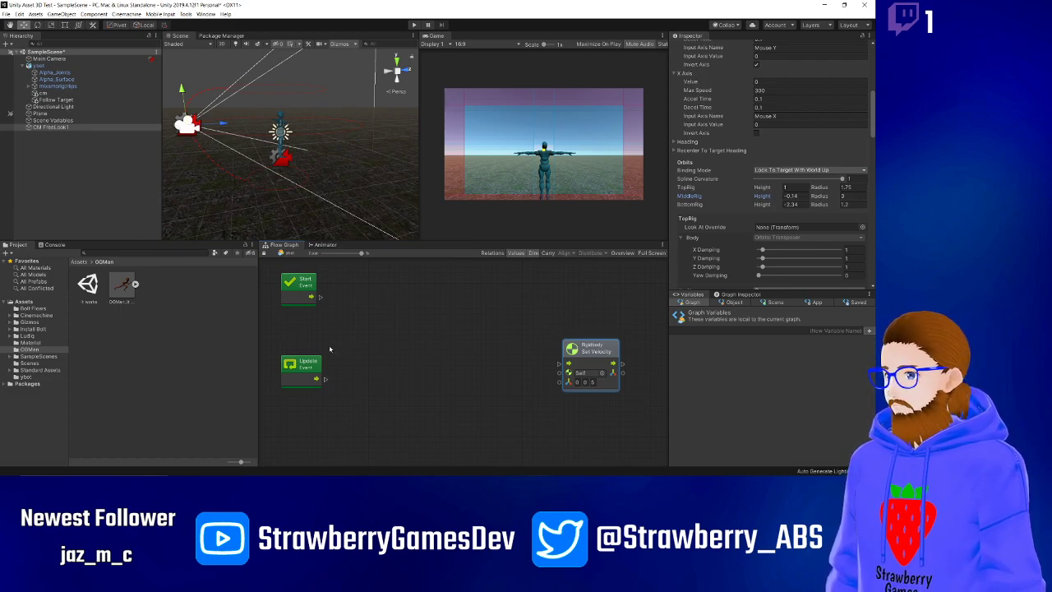
ctrl+scroll(431, 326, down, 1)
ctrl+scroll(431, 325, up, 1)
ctrl+scroll(432, 326, down, 1)
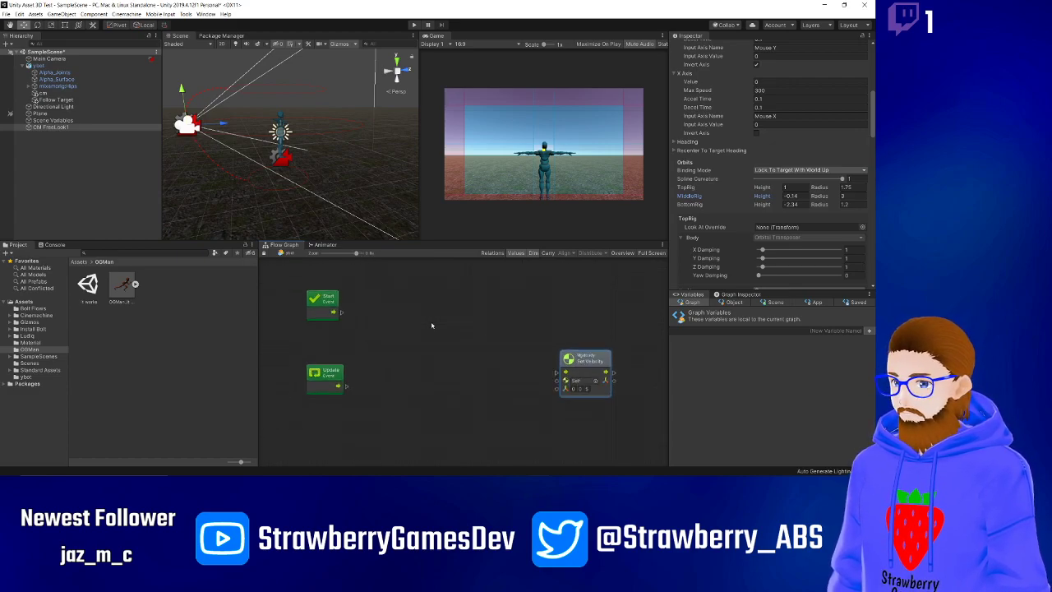
ctrl+scroll(432, 325, up, 1)
middle_drag(446, 364, 443, 339)
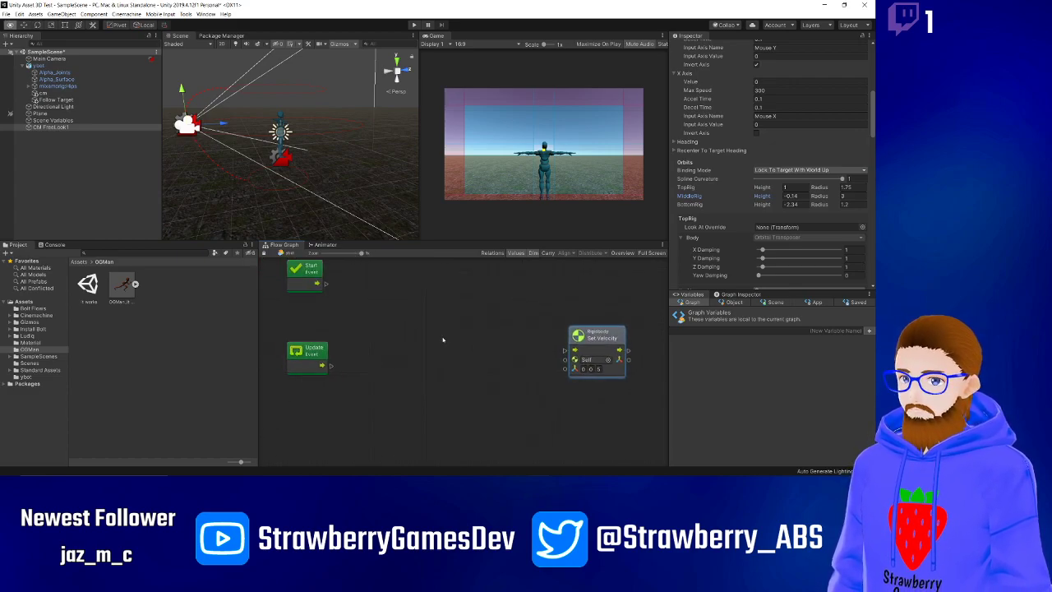
mouse_move(585, 340)
mouse_down()
mouse_move(621, 349)
mouse_move(600, 344)
mouse_up()
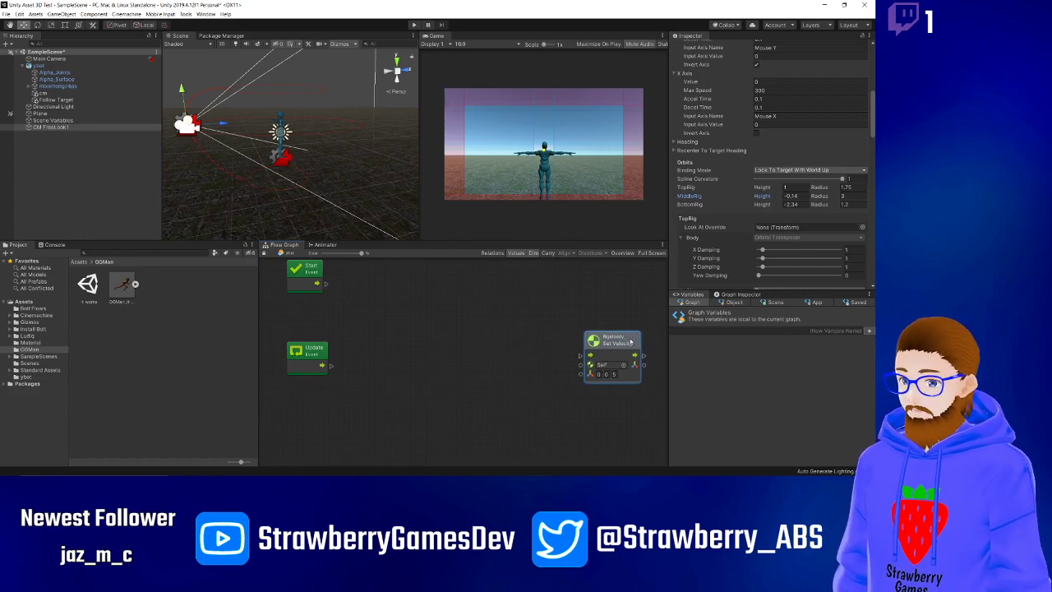
drag(609, 343, 603, 333)
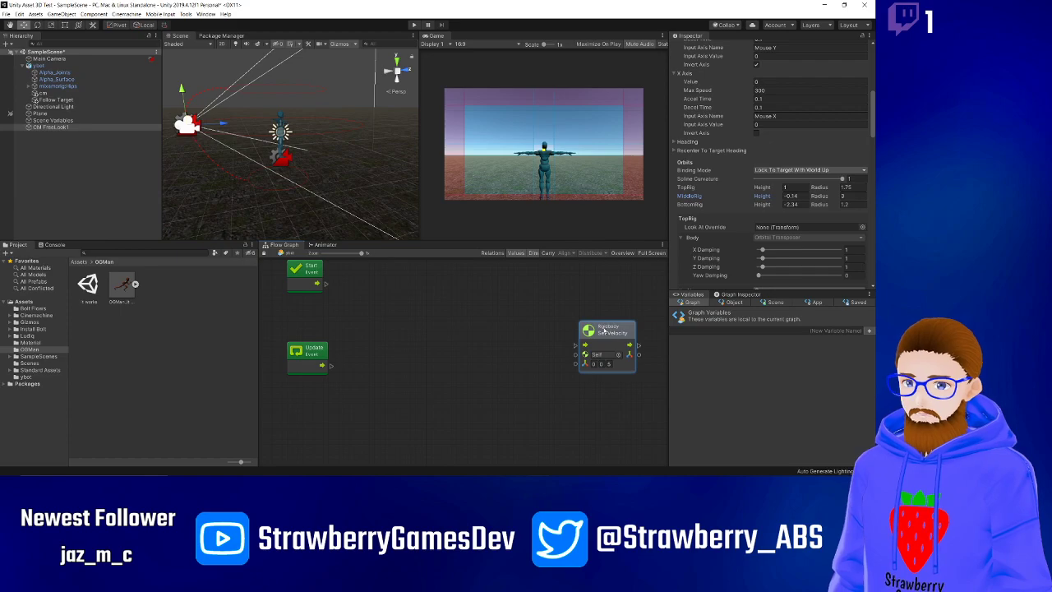
Create an object variable named Speed of type Float with the value 5.
click(741, 303)
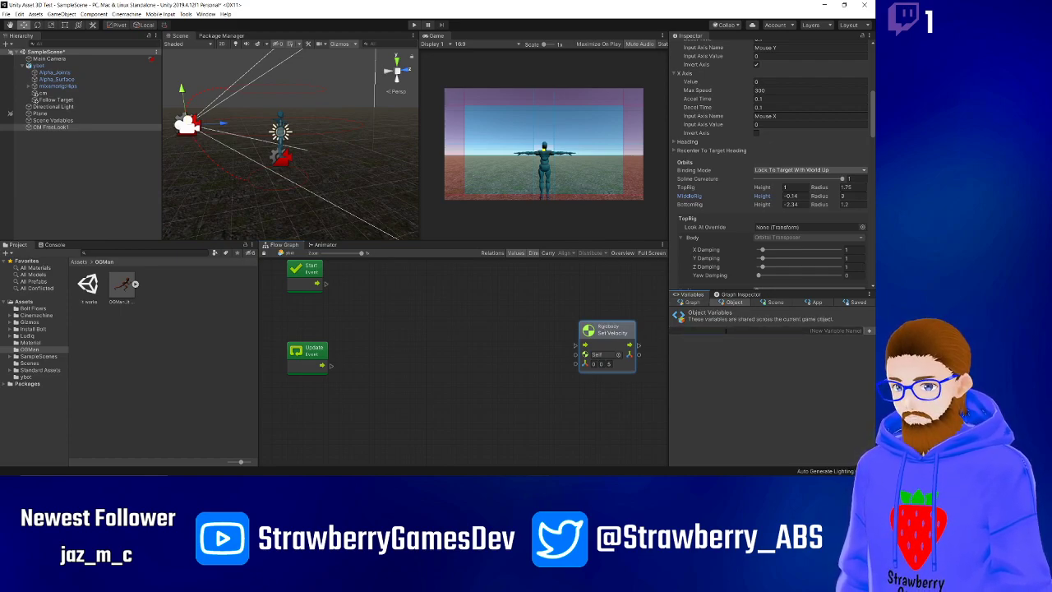
click(725, 330)
text(Sp)
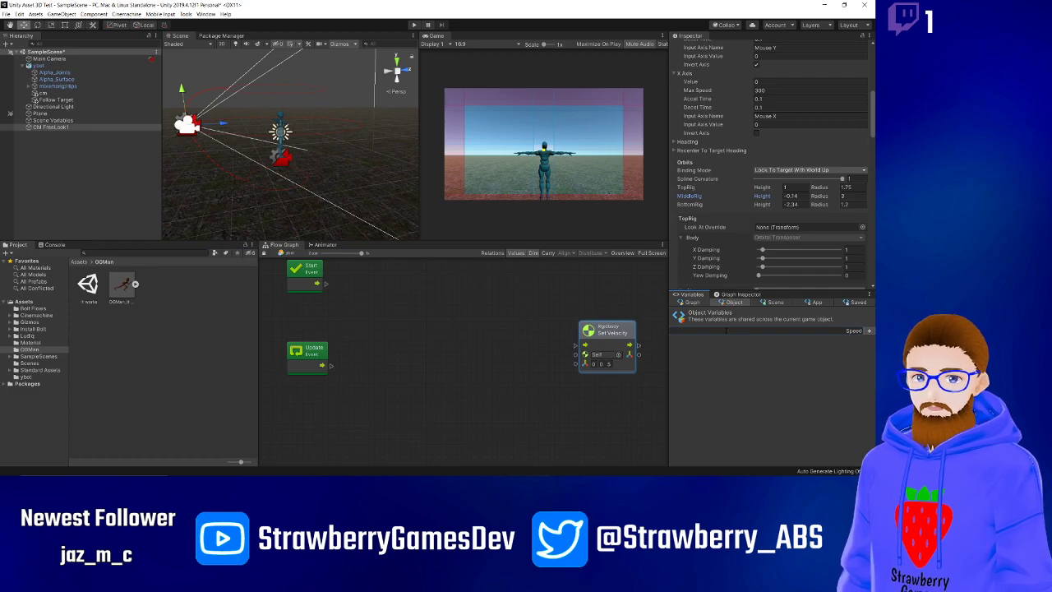
text(eed)
key(Return)
click(705, 340)
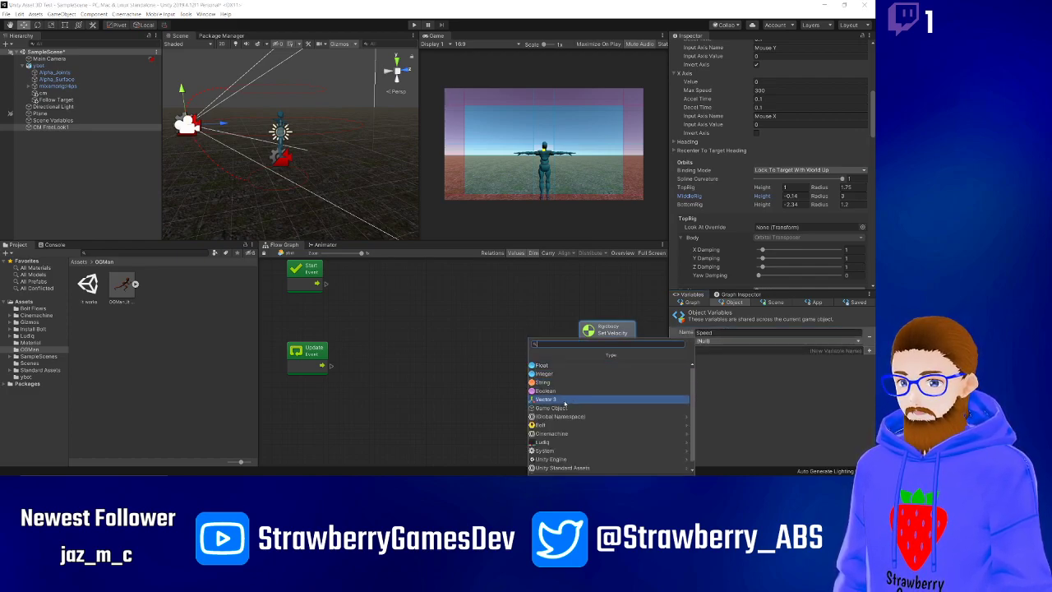
click(556, 367)
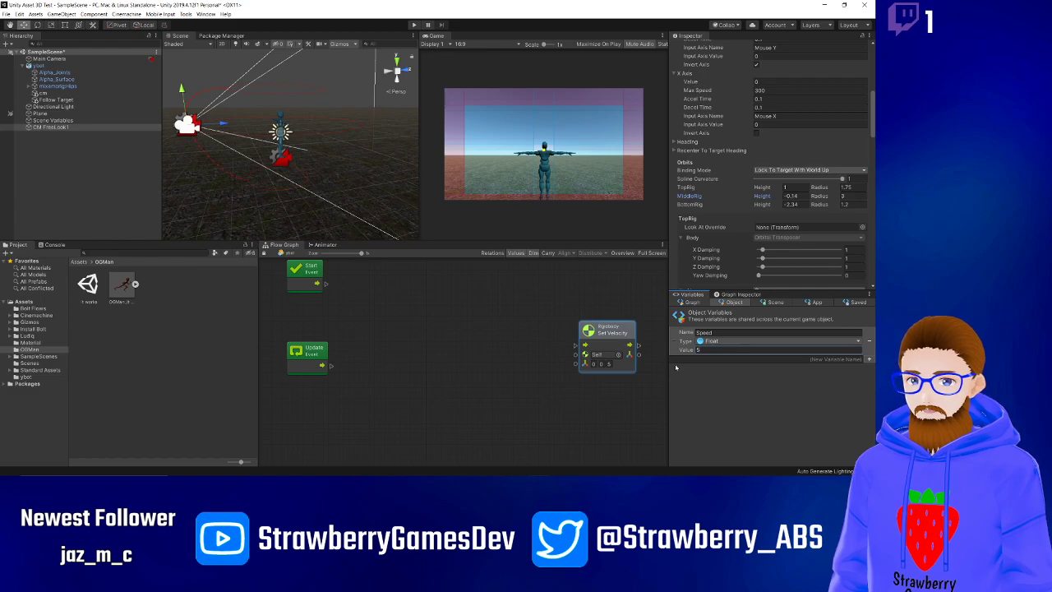
Feed a Get Variable node for Speed into the Z component of a new Create Vector 3 (X, Y, Z) node wired to Set Velocity.
drag(676, 341, 450, 403)
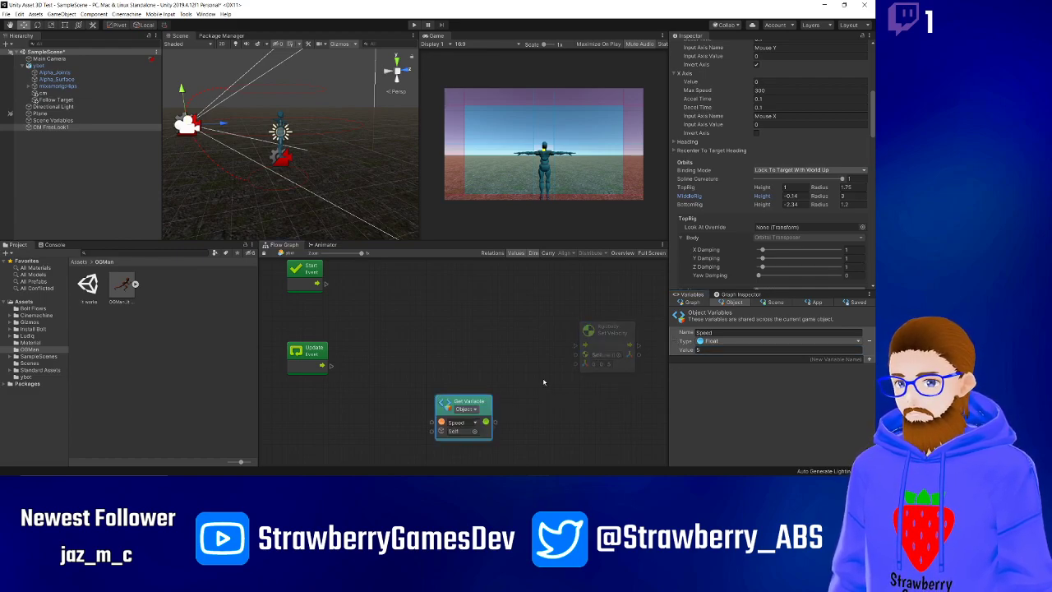
drag(604, 332, 609, 321)
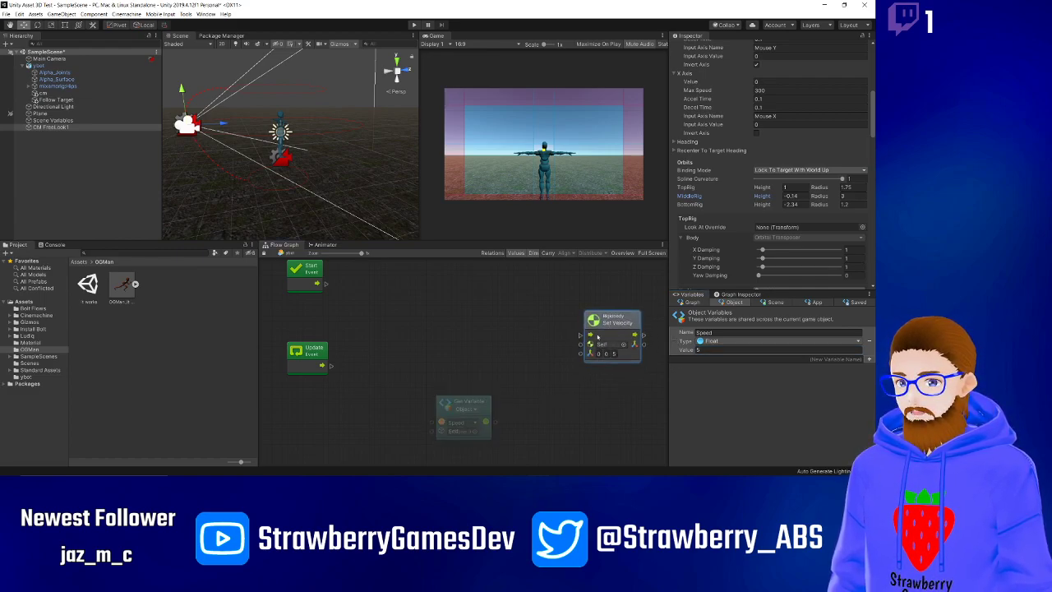
drag(474, 399, 463, 392)
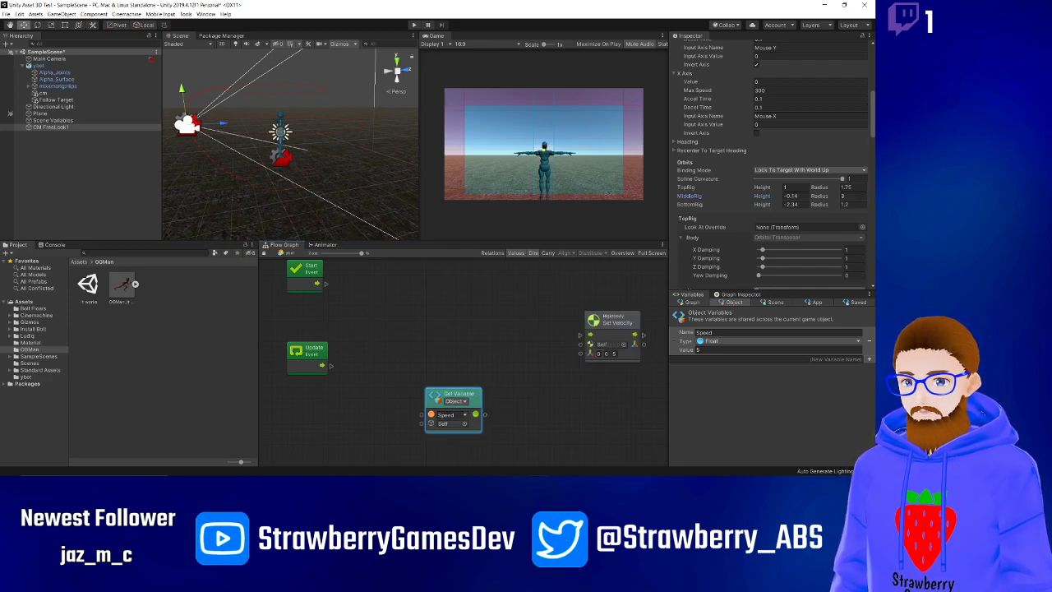
drag(583, 355, 585, 401)
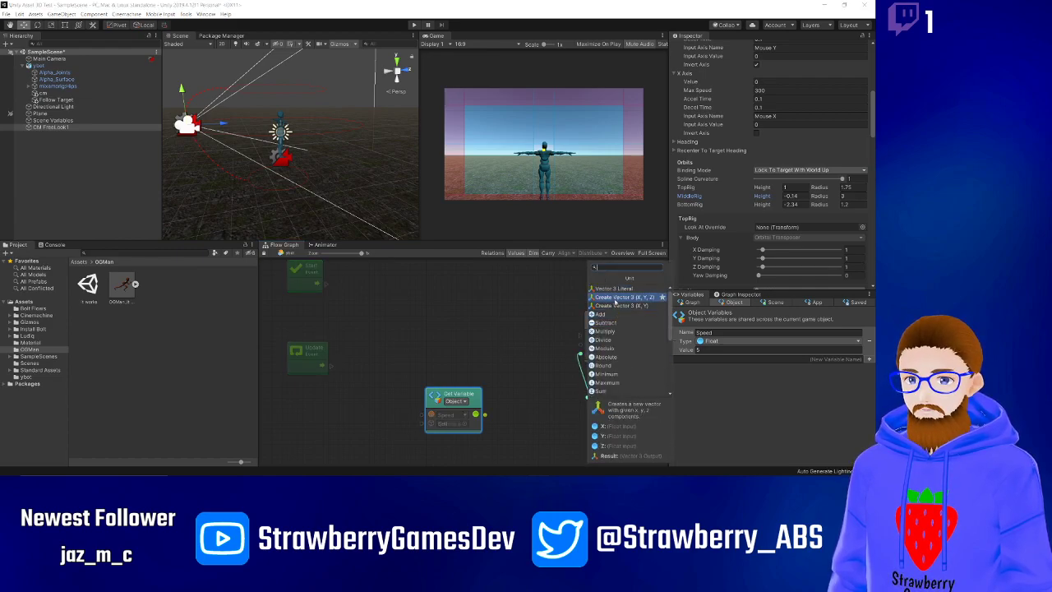
click(614, 298)
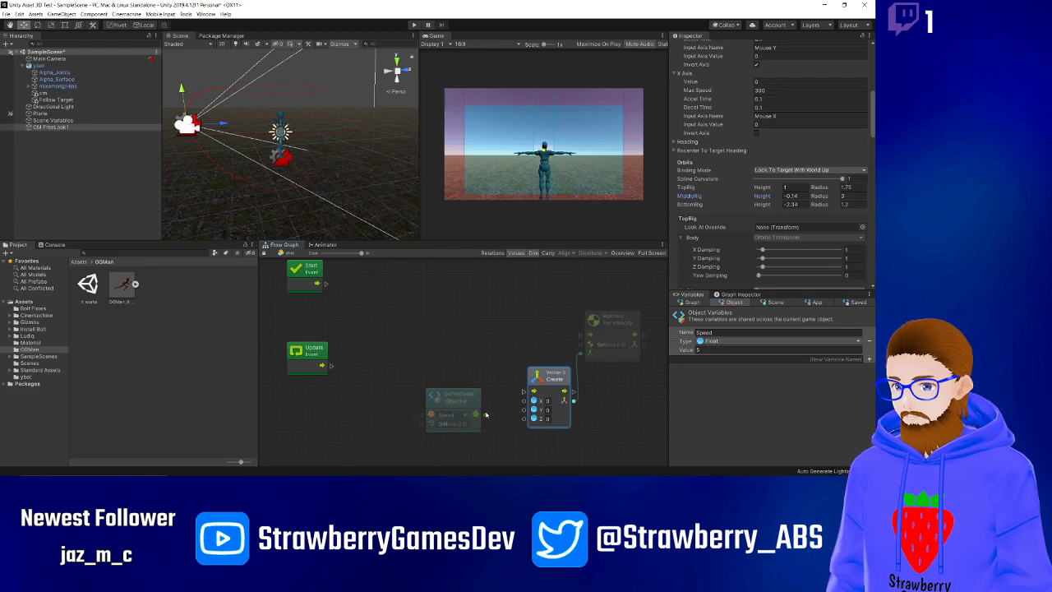
drag(476, 414, 534, 419)
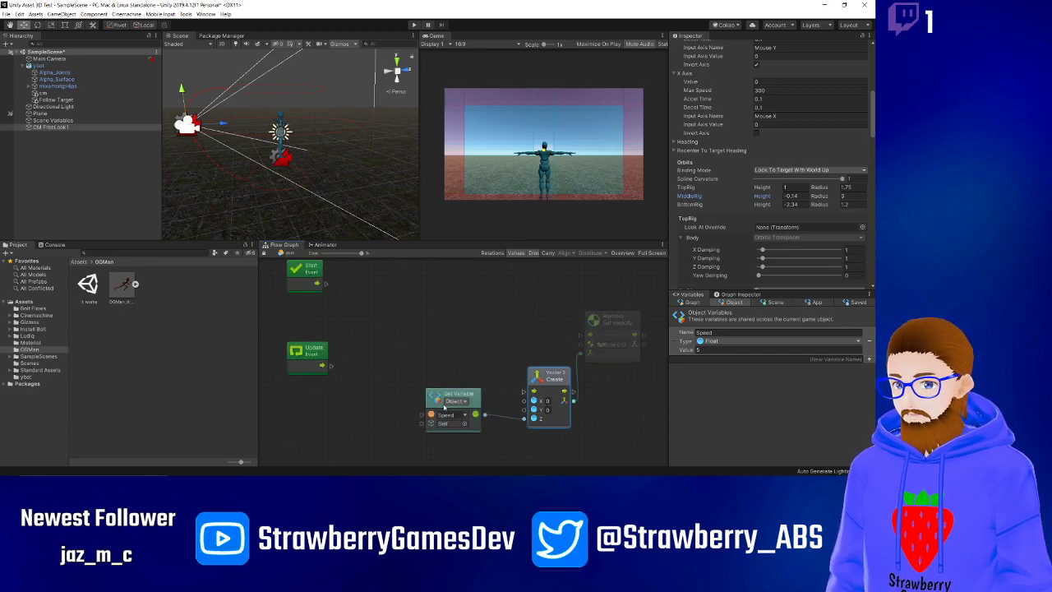
drag(470, 395, 492, 399)
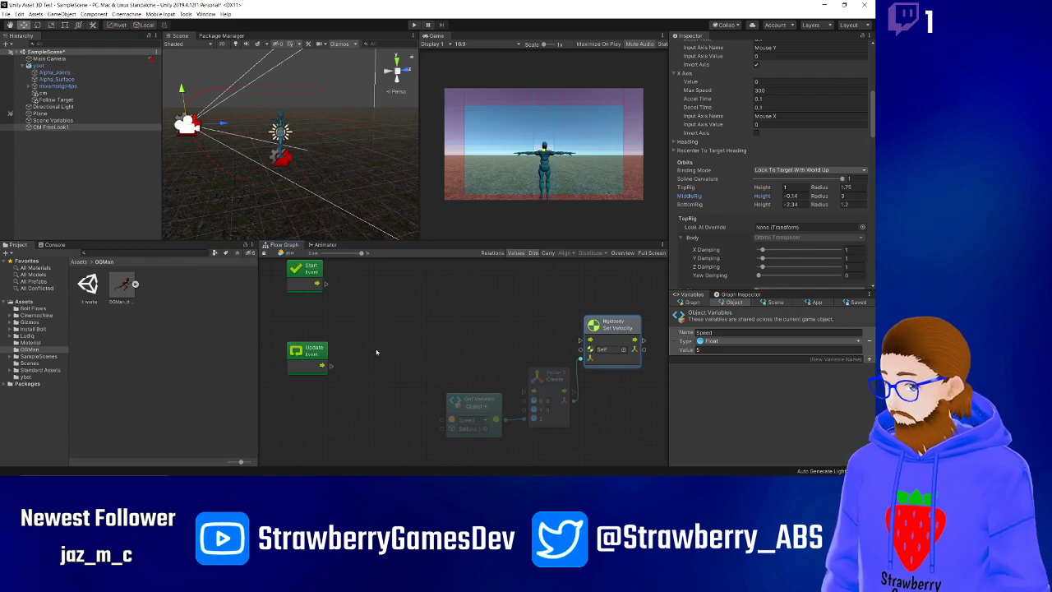
Maximize the flow graph and move the Start and Update event nodes together toward the graph's upper left.
mouse_move(373, 347)
middle_down()
mouse_move(390, 355)
mouse_move(393, 342)
middle_up()
click(391, 343)
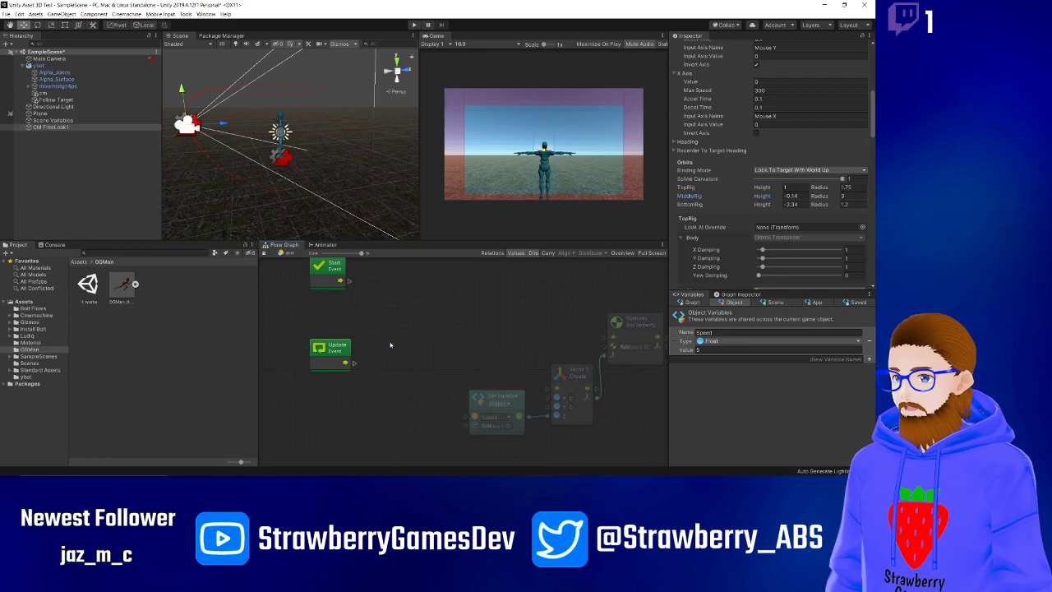
key(shift+space)
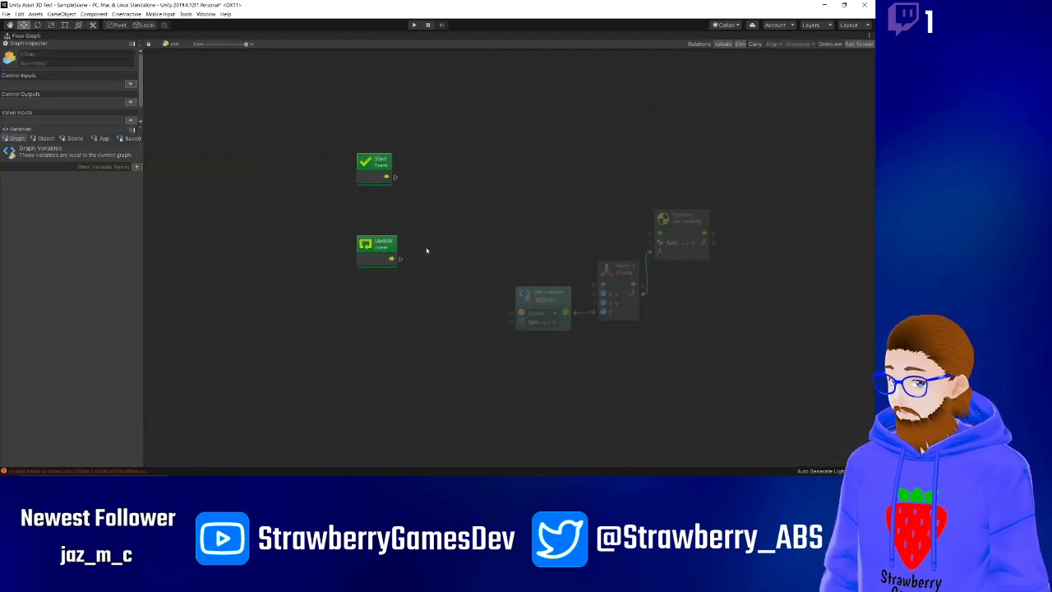
middle_drag(427, 251, 479, 288)
drag(394, 179, 424, 331)
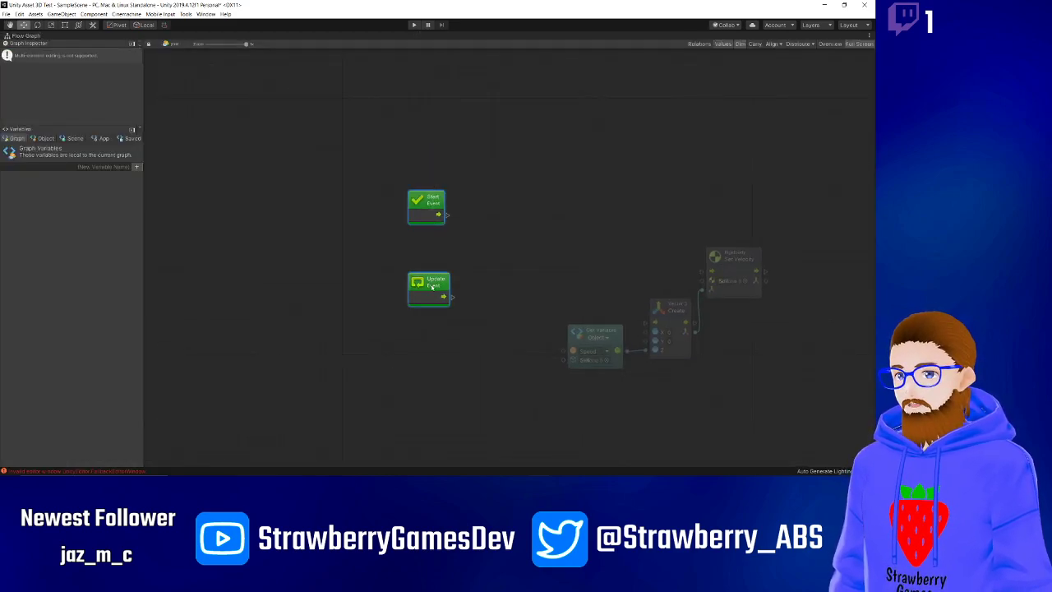
drag(432, 286, 226, 227)
click(281, 225)
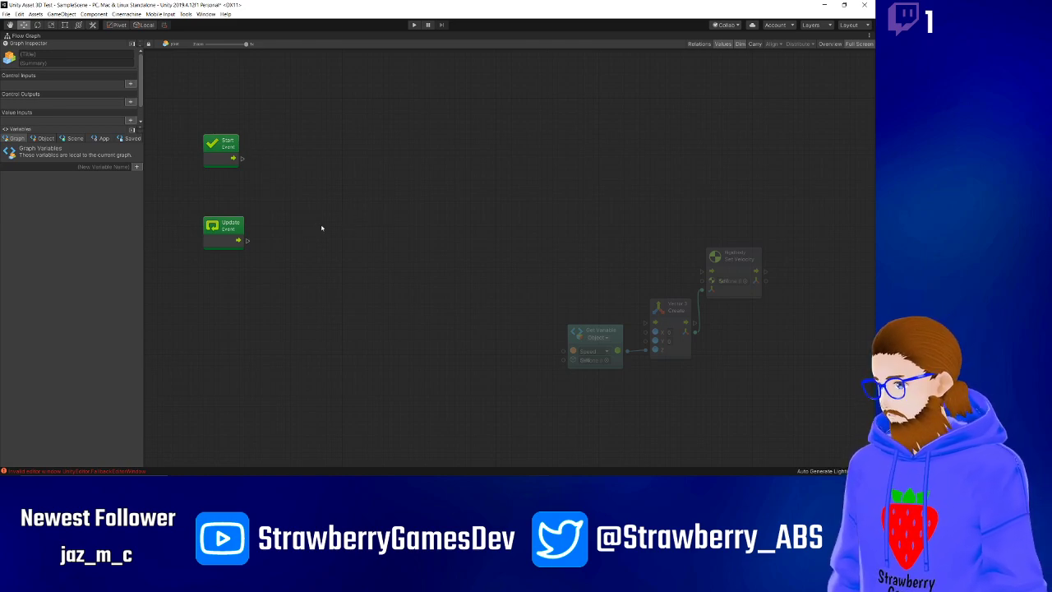
Delete the Start event node and shift the Update event slightly up and left.
click(233, 145)
key(Delete)
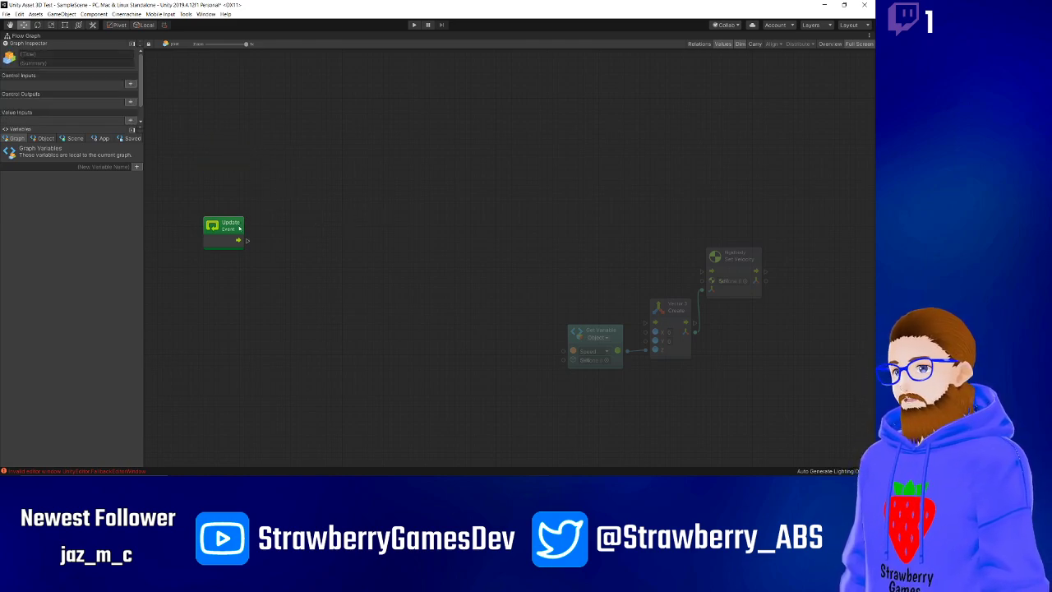
drag(226, 223, 215, 213)
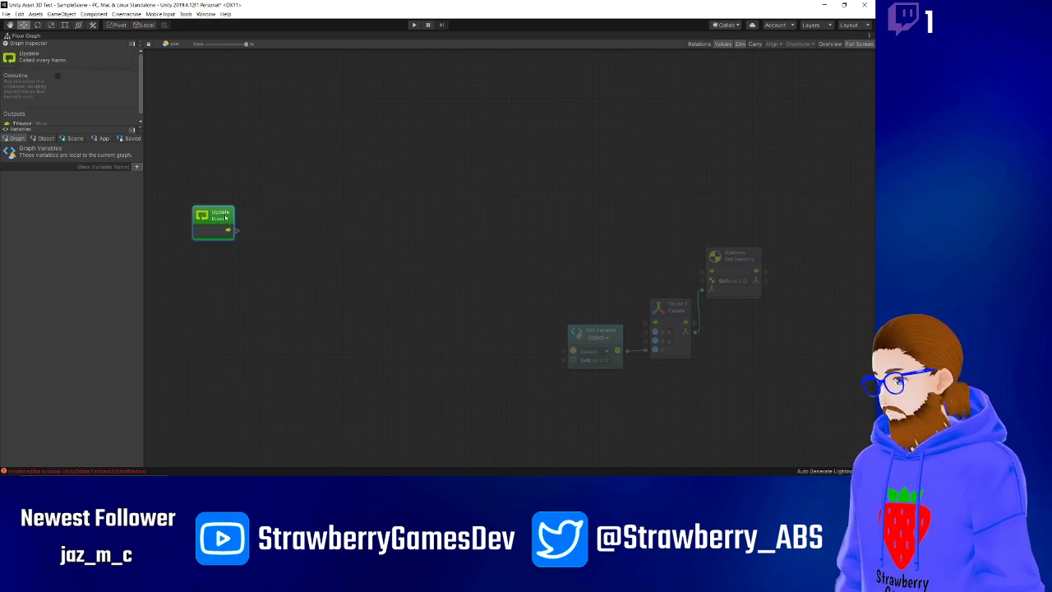
Search for an Input unit to add beside the Update event.
right_click(334, 267)
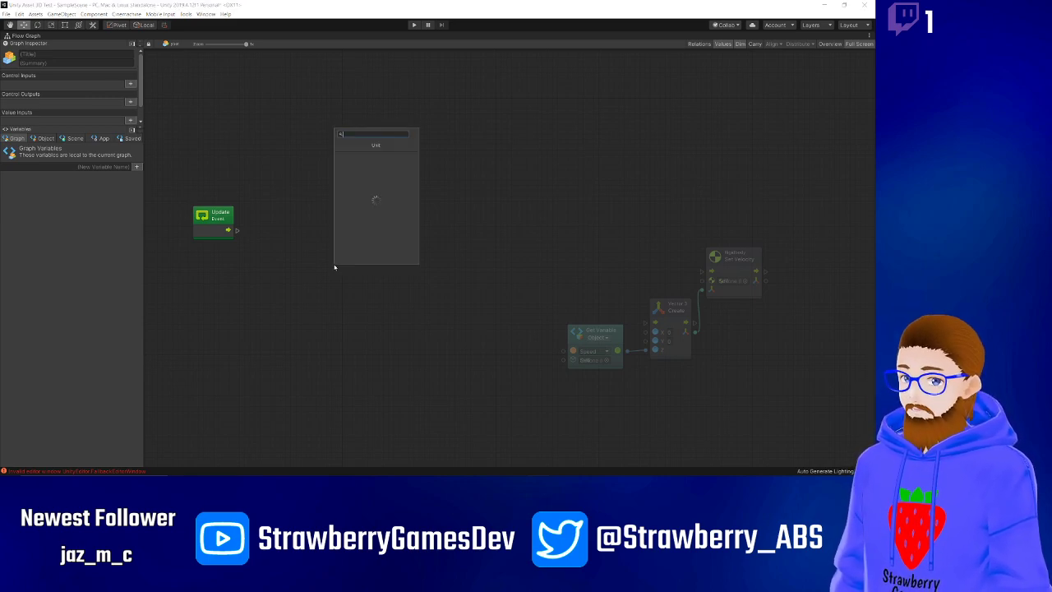
text(Inpu)
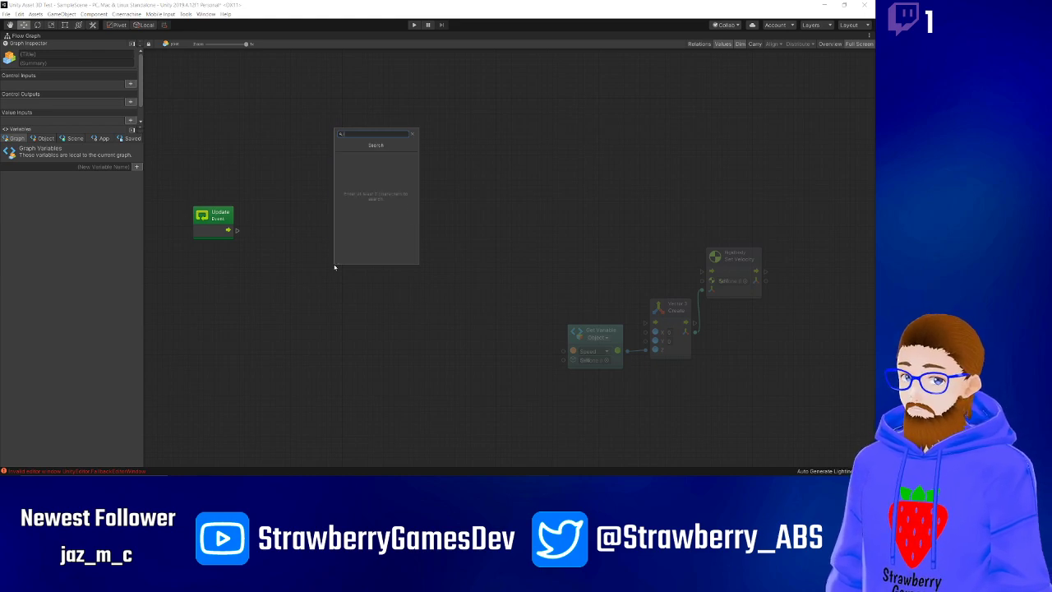
text(t)
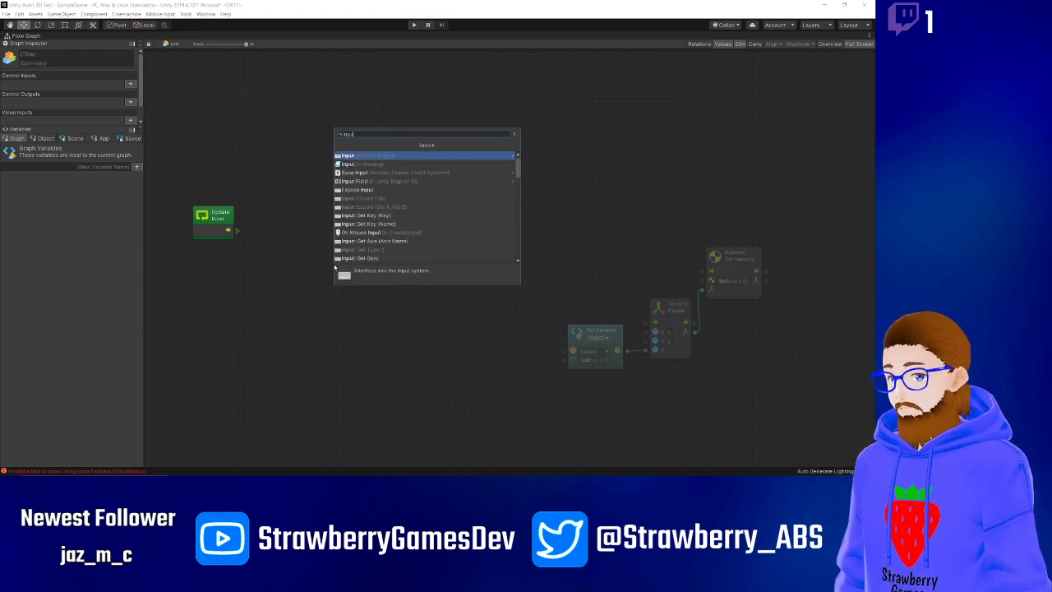